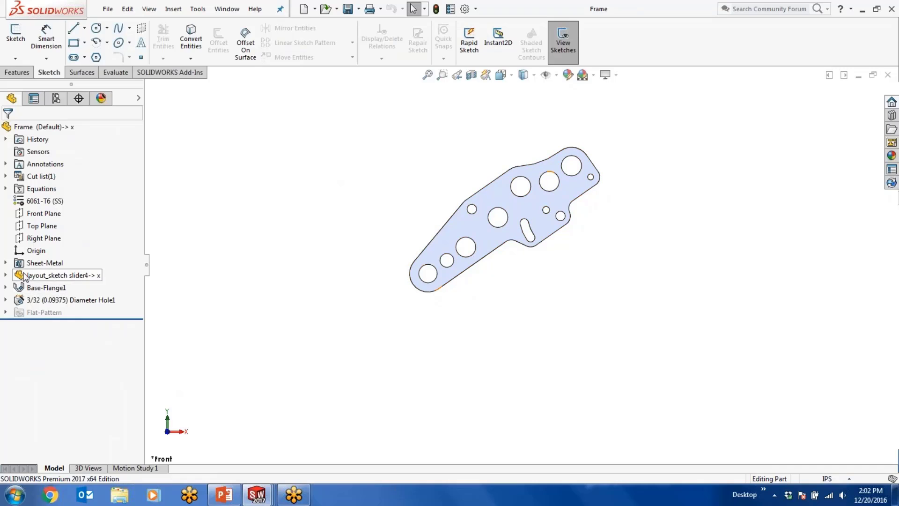
Step: Examine the sketches under the 3/32 Diameter Hole1 feature and Sketch2 inside the layout_sketch slider4 feature
click(7, 299)
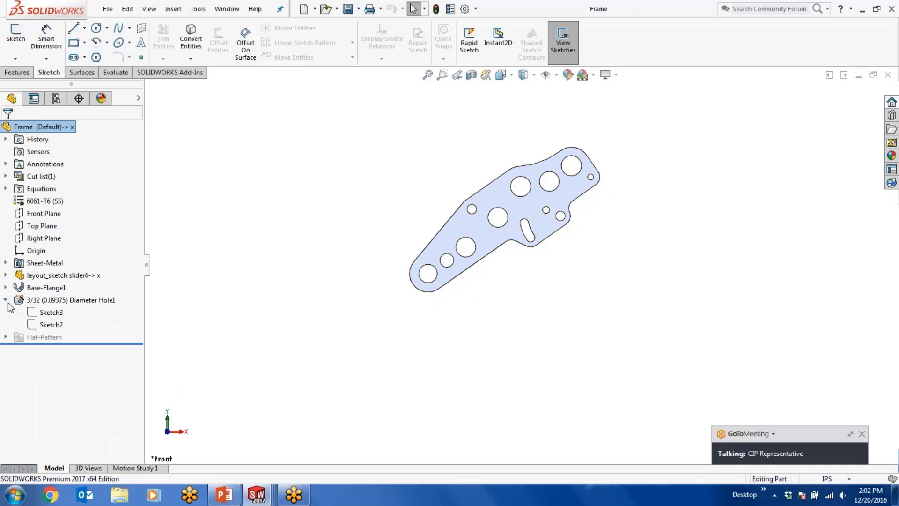
click(6, 300)
click(5, 275)
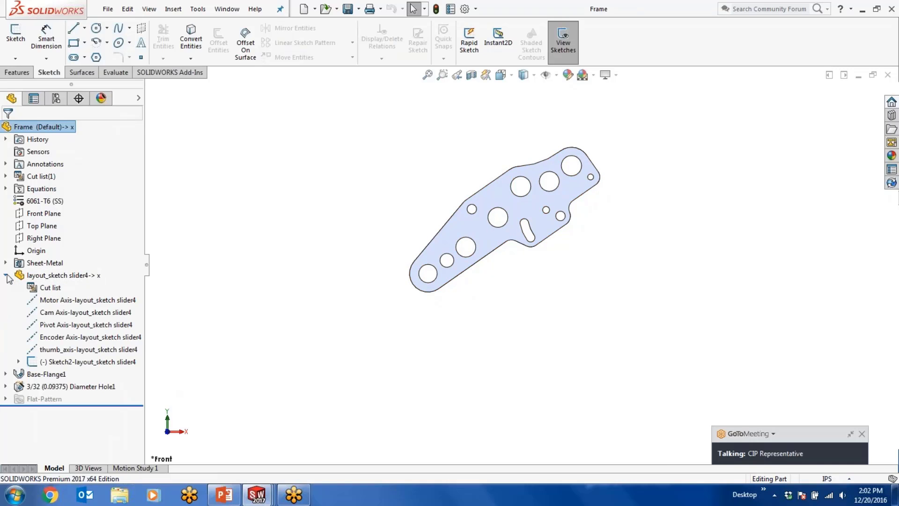
click(59, 362)
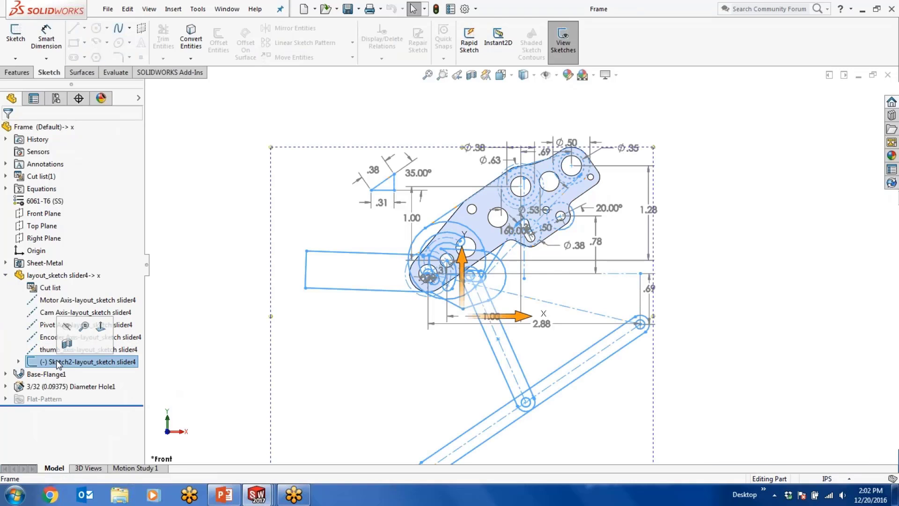
click(191, 307)
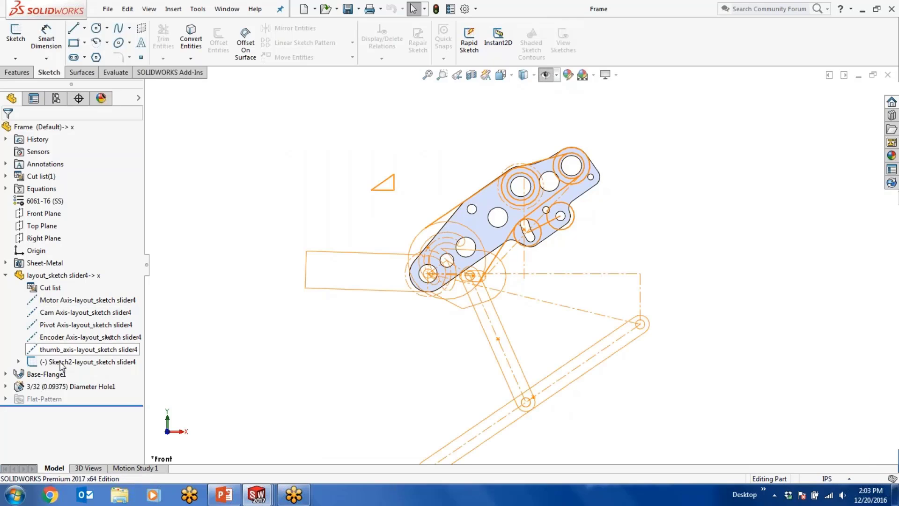
click(89, 361)
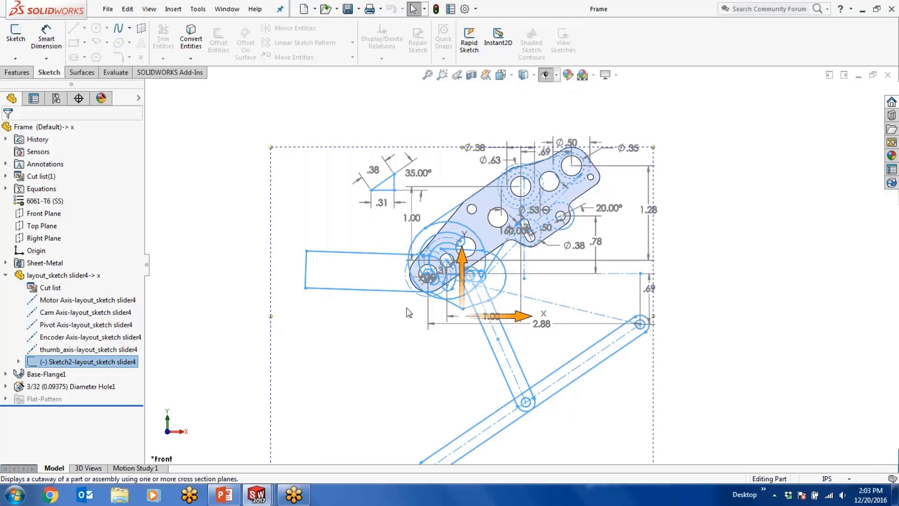
click(394, 322)
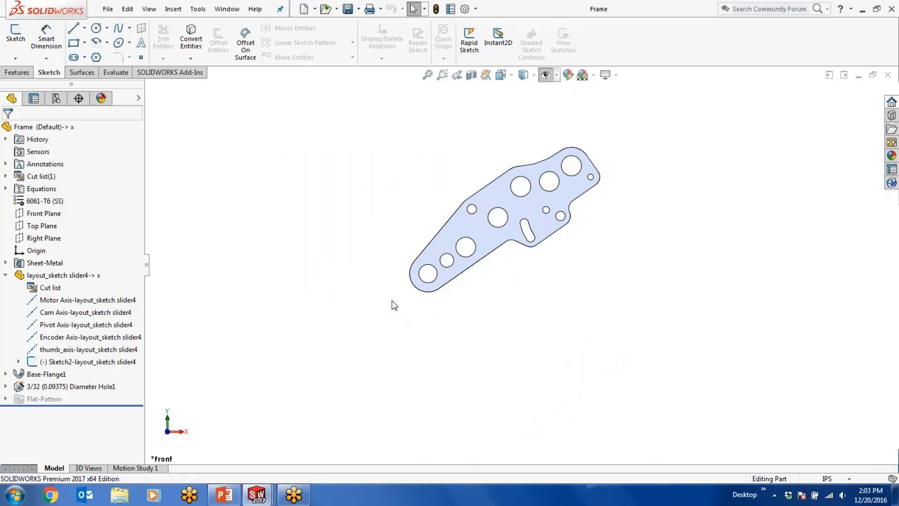
click(84, 361)
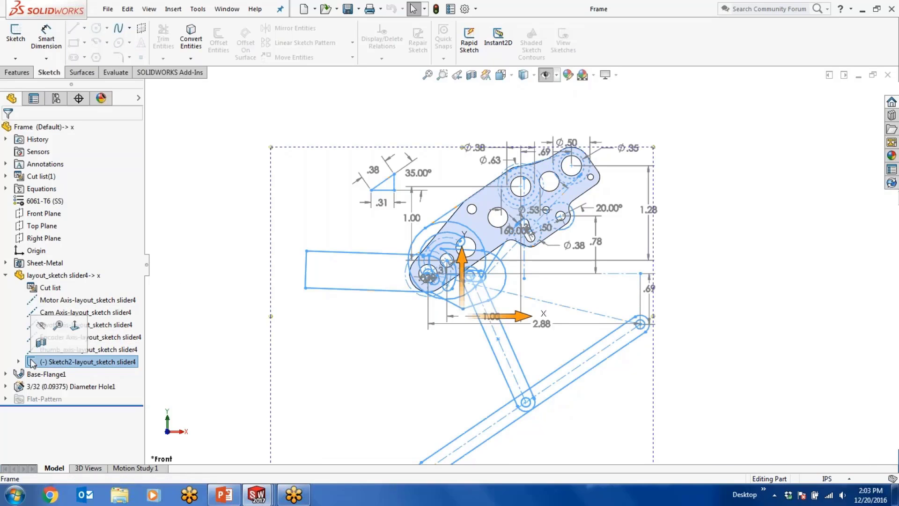
Step: Try to convert the Frame part to bodies and fully rebuild the part
right_click(43, 131)
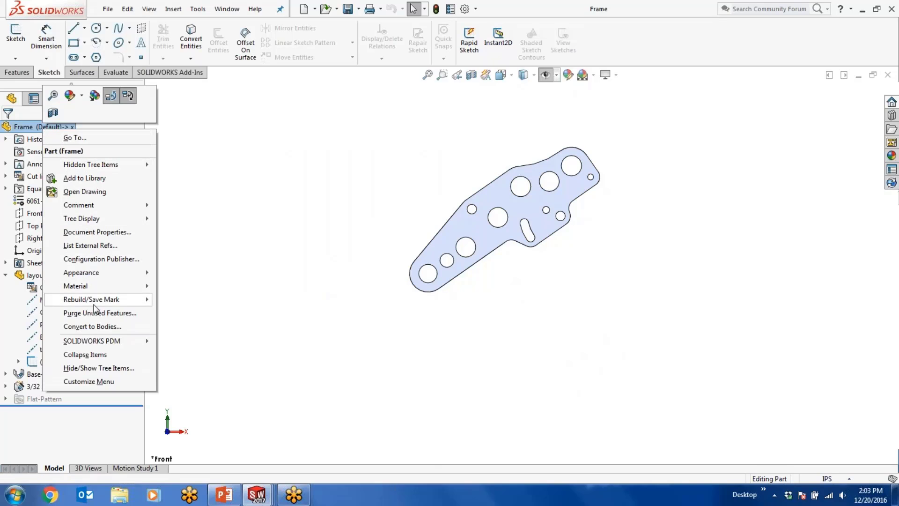
click(95, 326)
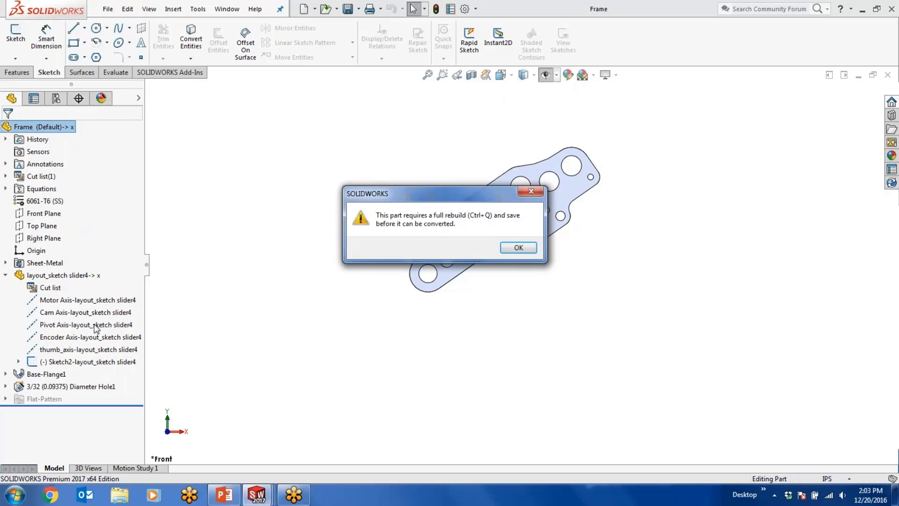
click(522, 247)
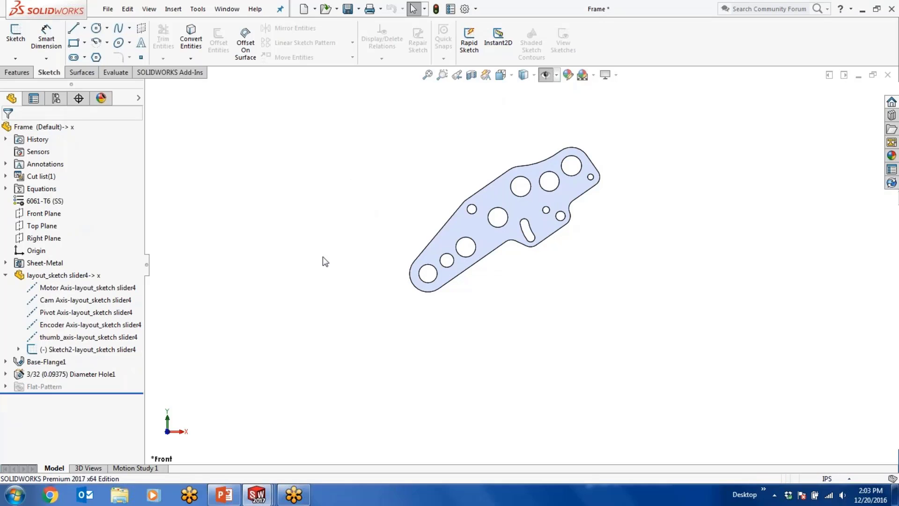
Step: Save the Frame part and convert it to bodies as Exported_Frame, using Save as and preserving reference geometry and sketches
right_click(52, 128)
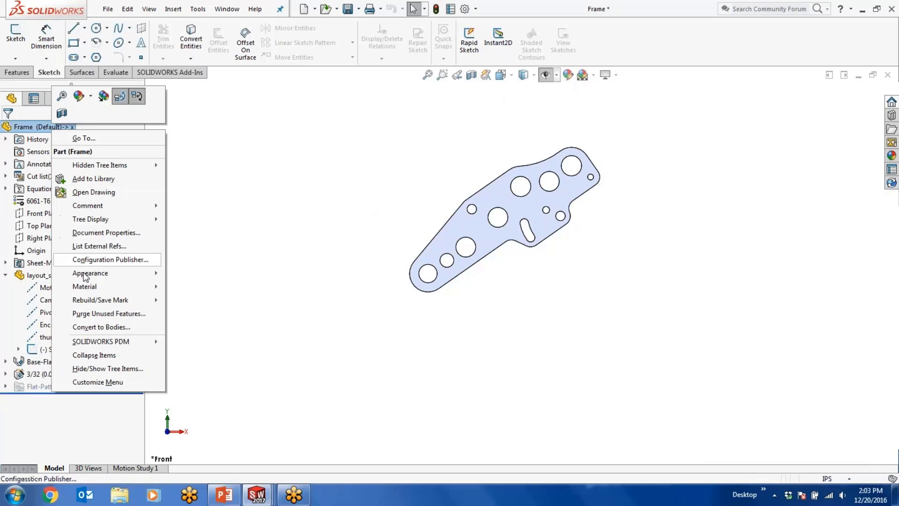
click(92, 327)
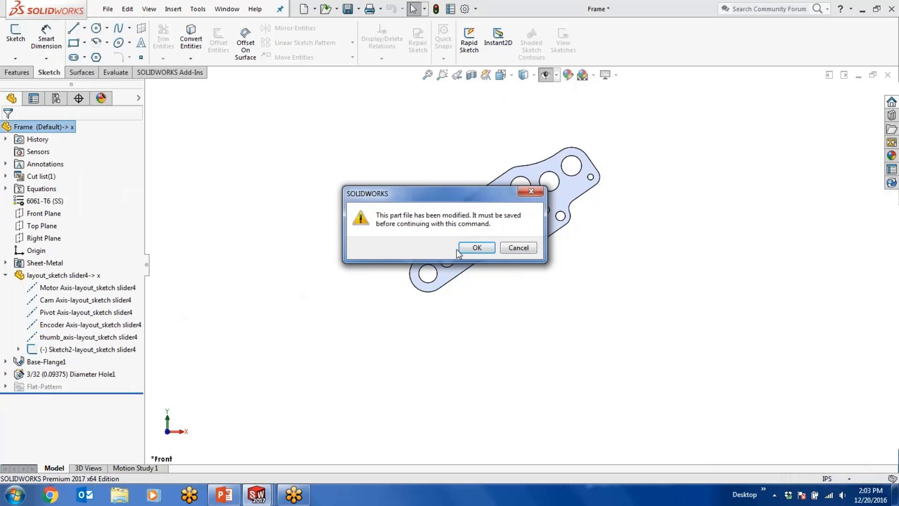
click(477, 247)
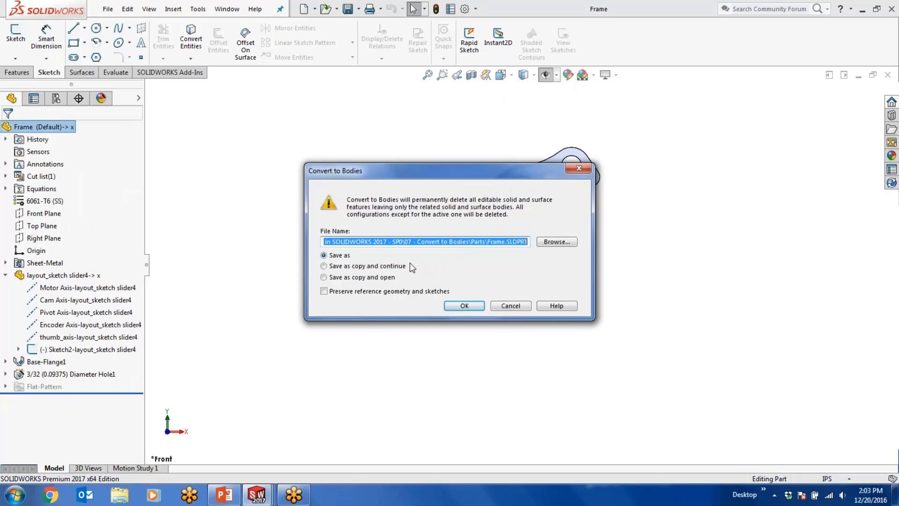
click(324, 291)
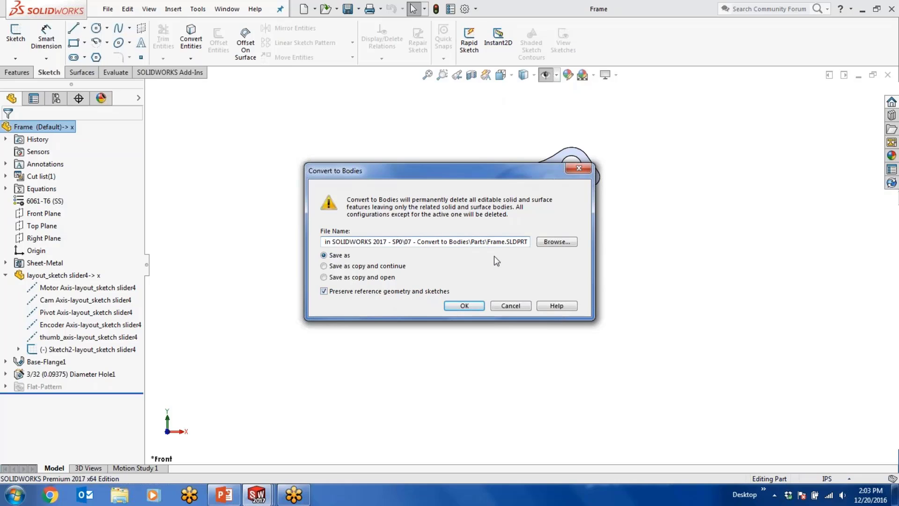
text(Exported_)
click(452, 309)
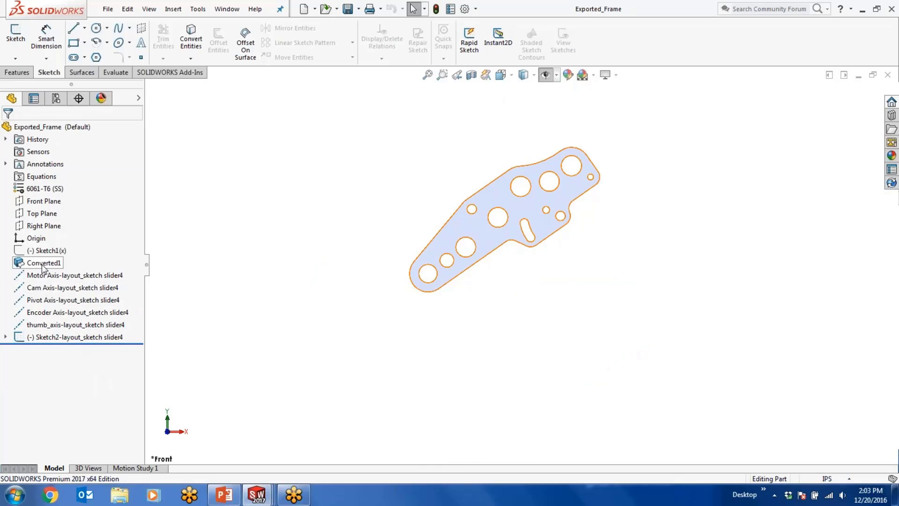
Step: Review Sketch2-layout_sketch slider4 in the converted part, and inspect the bill of materials and views in the grasp_transmission_box drawing
click(34, 338)
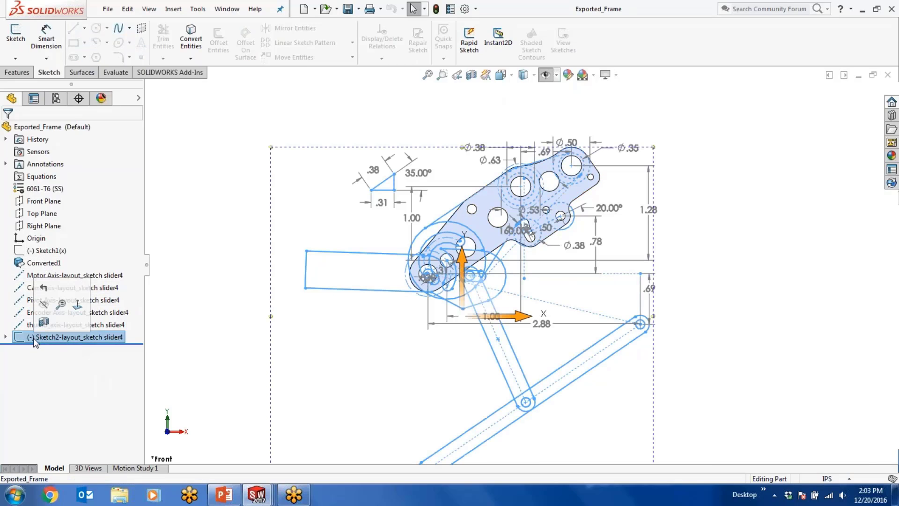
click(188, 297)
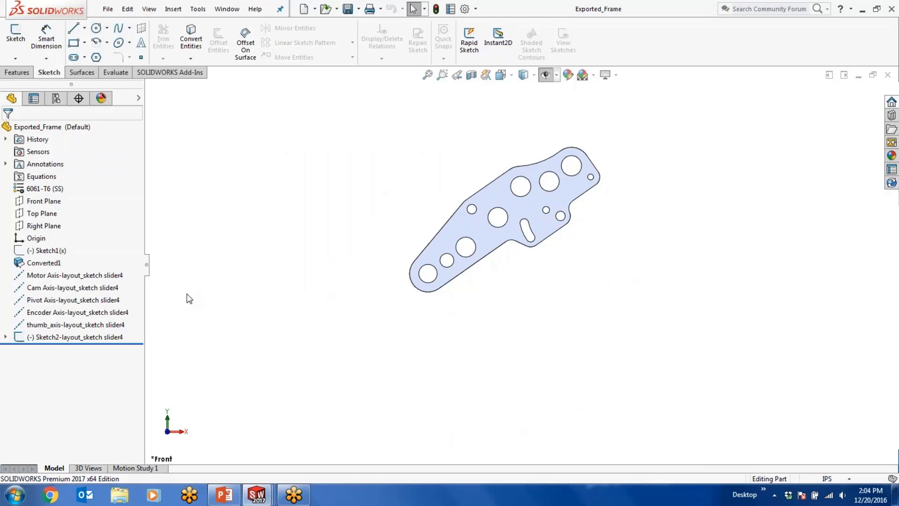
key(ctrl+Tab)
key(ctrl+Tab)
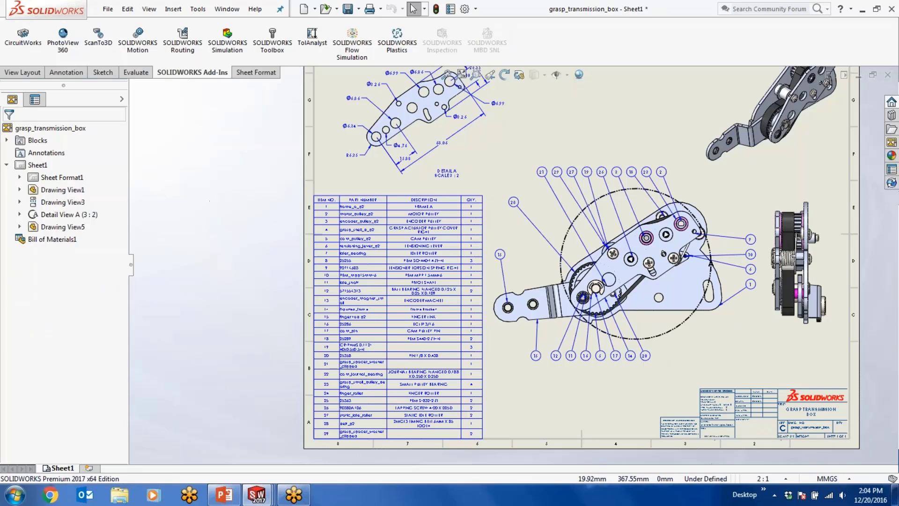
scroll(420, 350, down, 3)
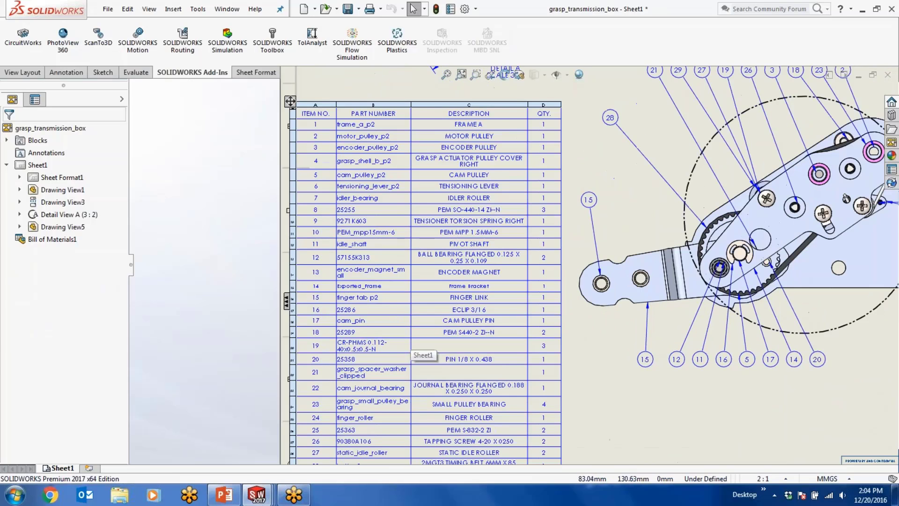
scroll(379, 312, down, 2)
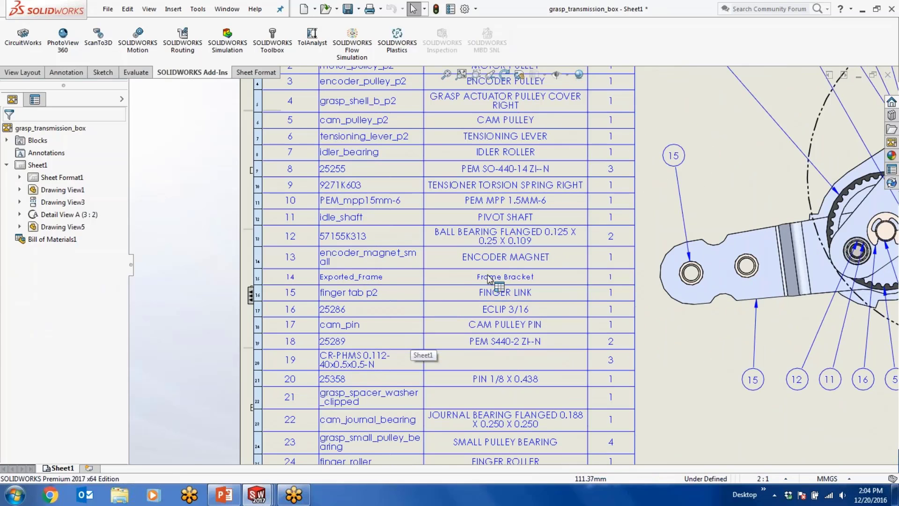
scroll(488, 278, up, 5)
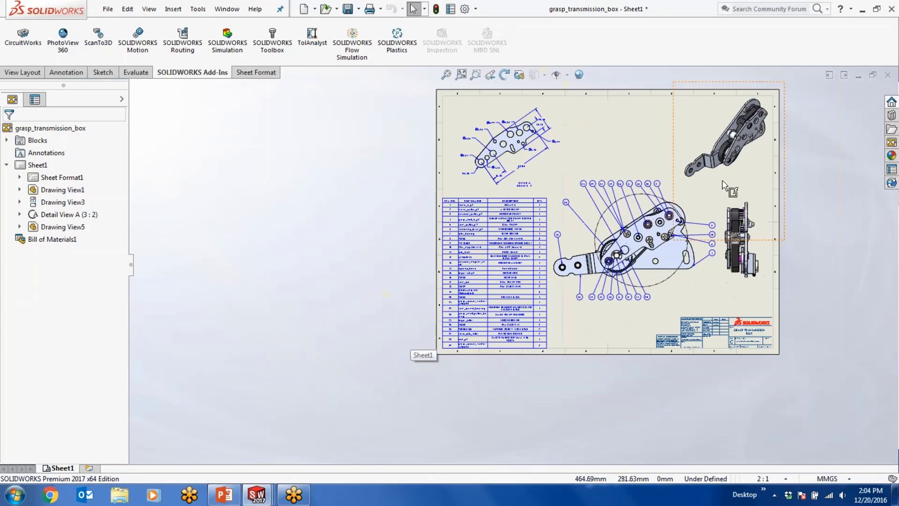
scroll(724, 161, down, 2)
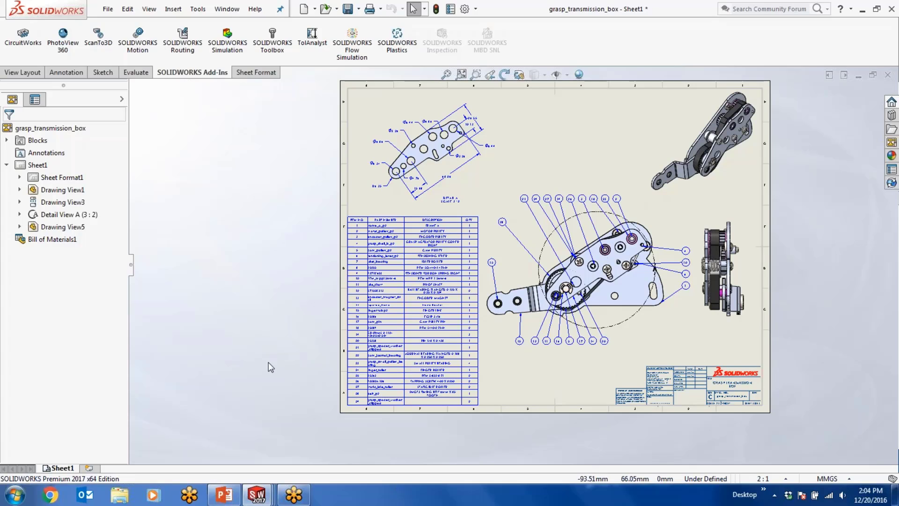
Step: Switch to the PowerPoint presentation, advance to the Surfacing slide and return to SOLIDWORKS
key(alt+Tab)
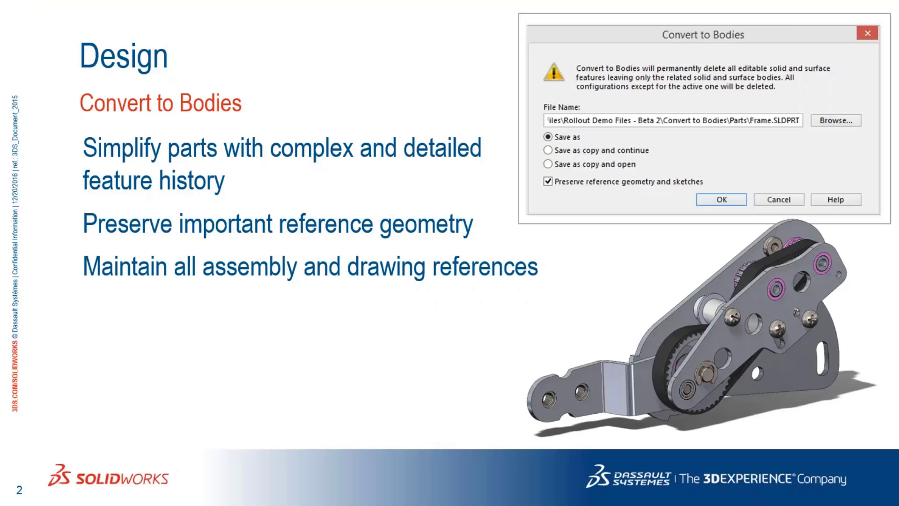
key(Right)
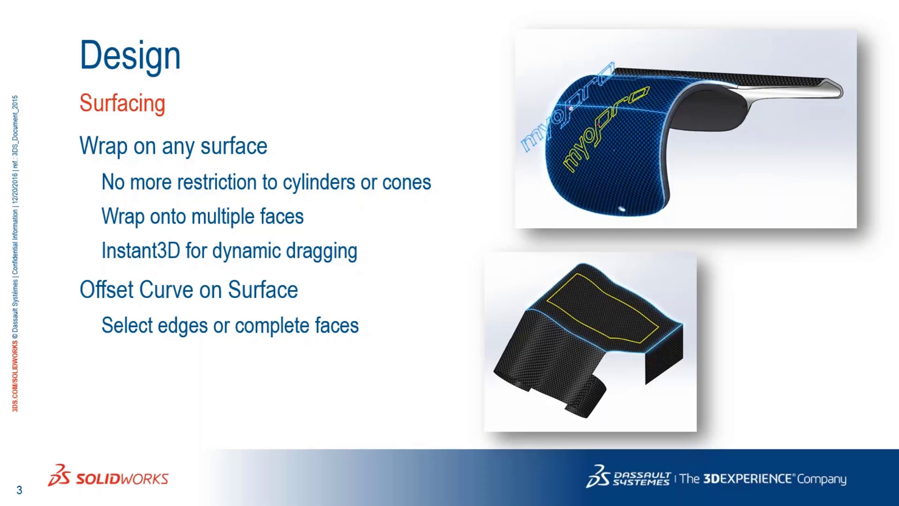
key(alt+Tab)
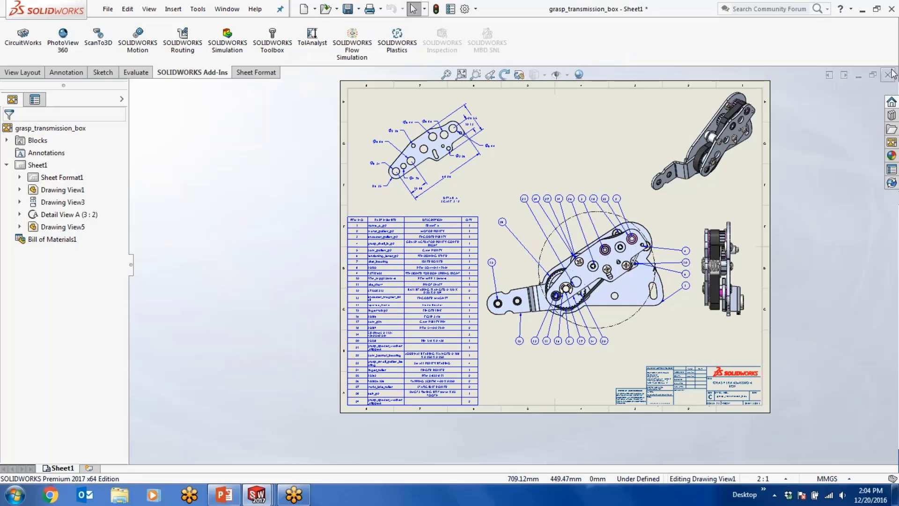
Step: Close the grasp_transmission_box drawing, the Exported_Frame part and the grasp_transmission_box assembly without saving the modified documents
click(889, 76)
click(229, 193)
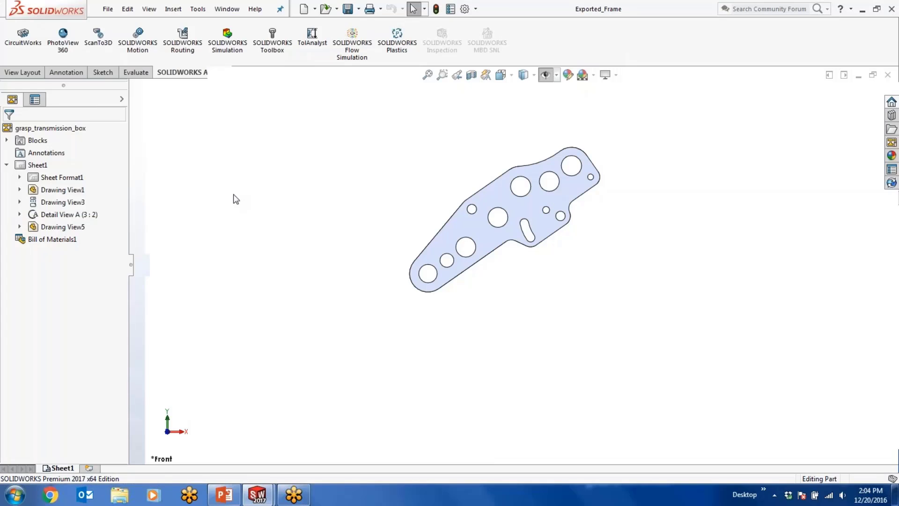
click(888, 75)
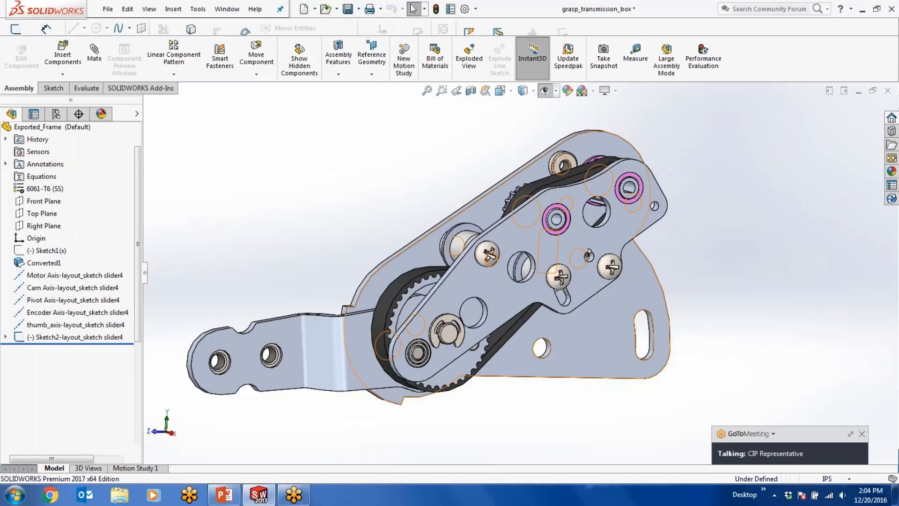
click(888, 90)
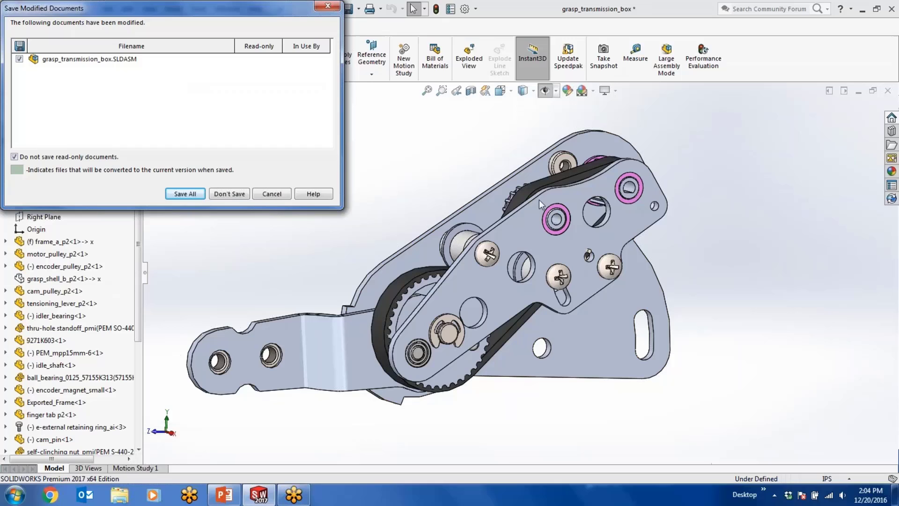
click(228, 192)
Step: Open the forearm cuff part from the 08 - Wrap-Offset Curve on Surface folder
click(247, 10)
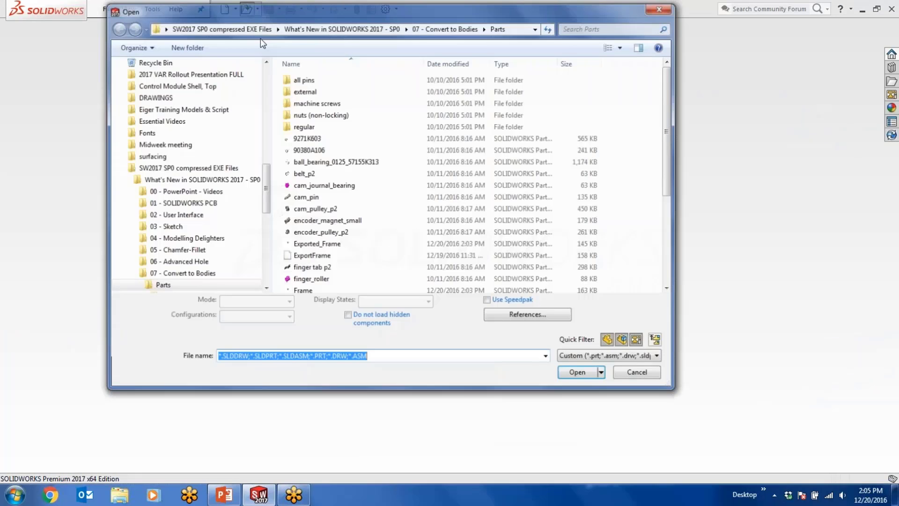
click(280, 28)
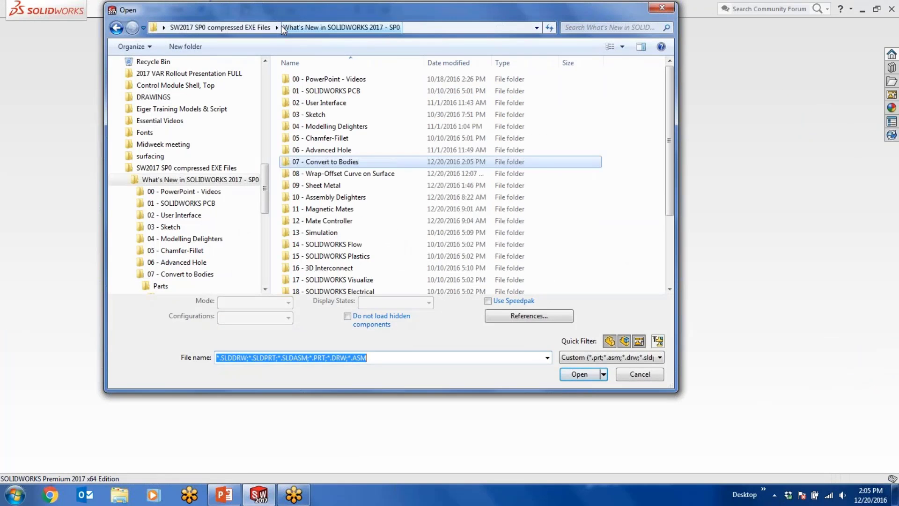
double_click(325, 177)
double_click(310, 92)
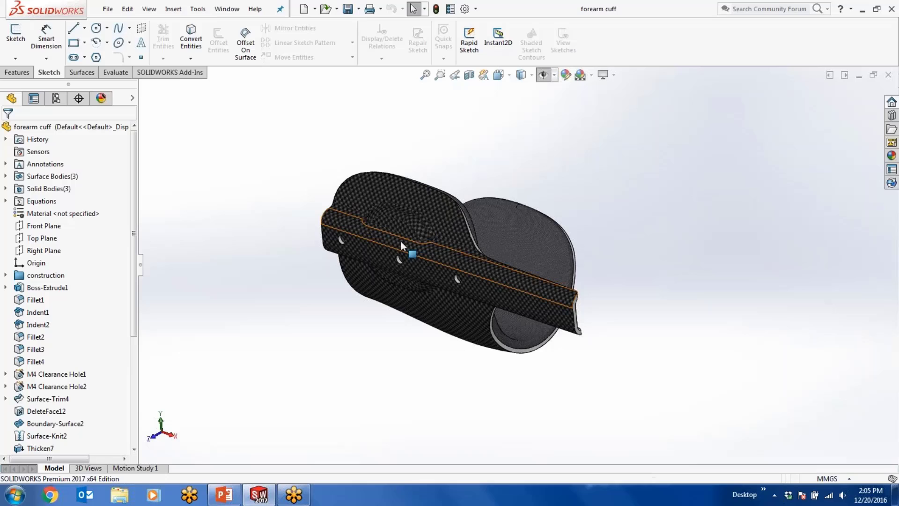
Step: Select the LOGO sketch at the end of the feature history and orient the view normal to it
mouse_move(401, 255)
middle_down()
mouse_move(388, 293)
mouse_move(405, 247)
middle_up()
middle_click(404, 247)
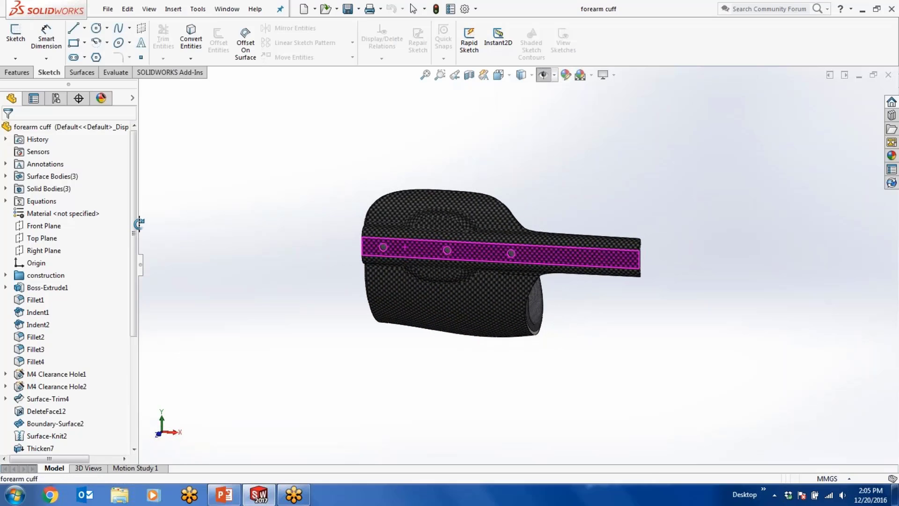
drag(134, 224, 139, 322)
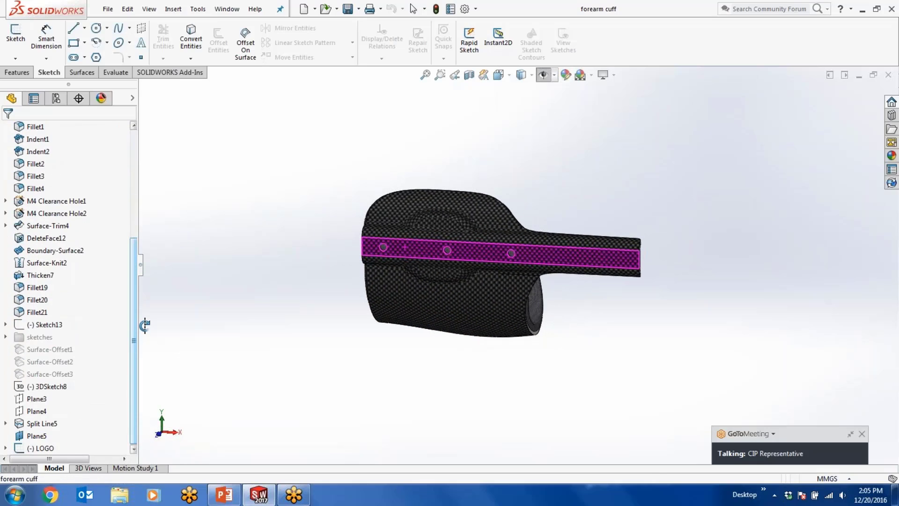
click(47, 438)
click(47, 447)
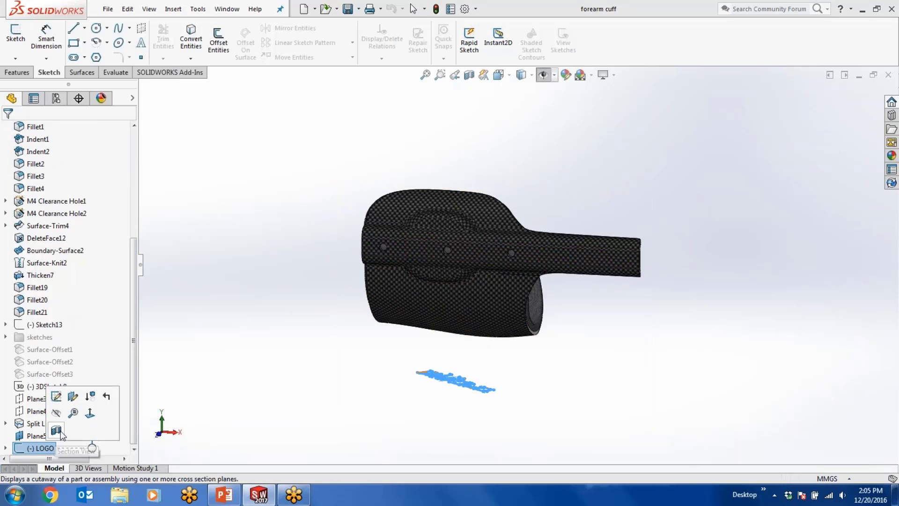
click(87, 418)
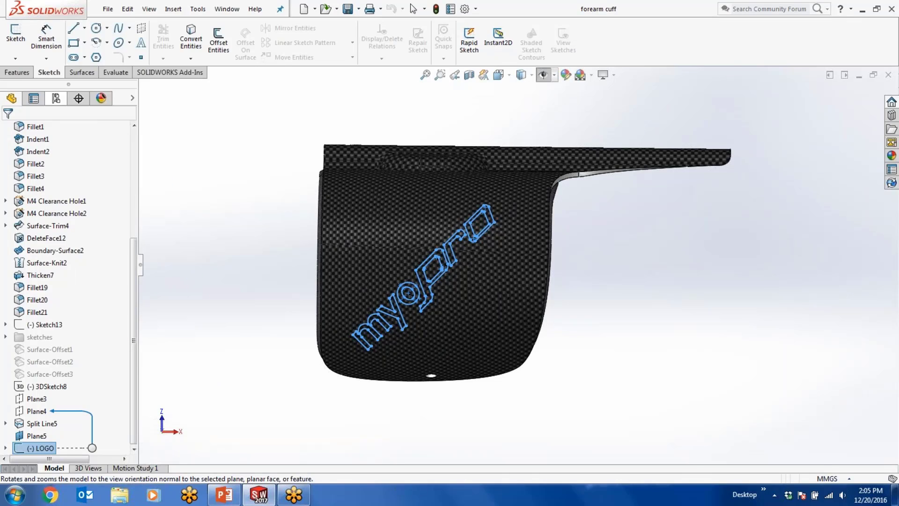
Step: Emboss the LOGO sketch 0.50 mm onto the cuff's two outer curved faces with a Wrap feature using the spline surface method
click(17, 73)
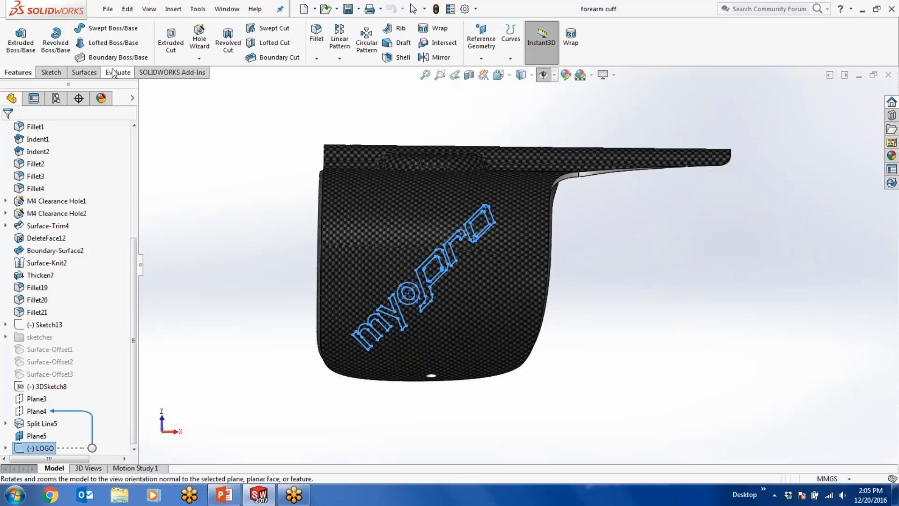
click(431, 29)
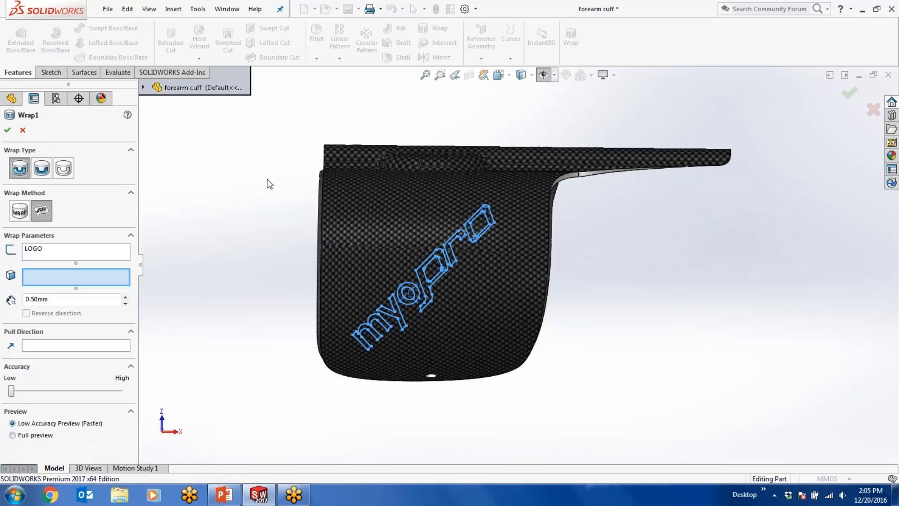
middle_drag(253, 187, 242, 198)
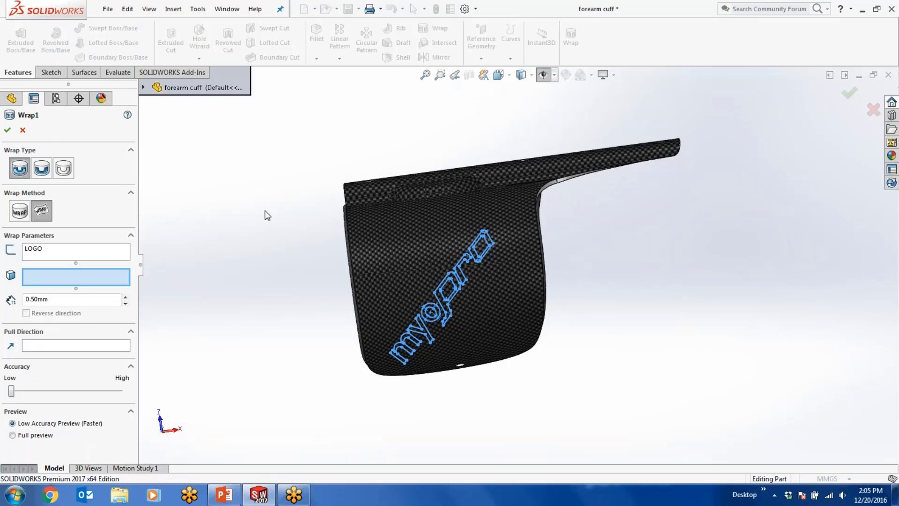
click(383, 299)
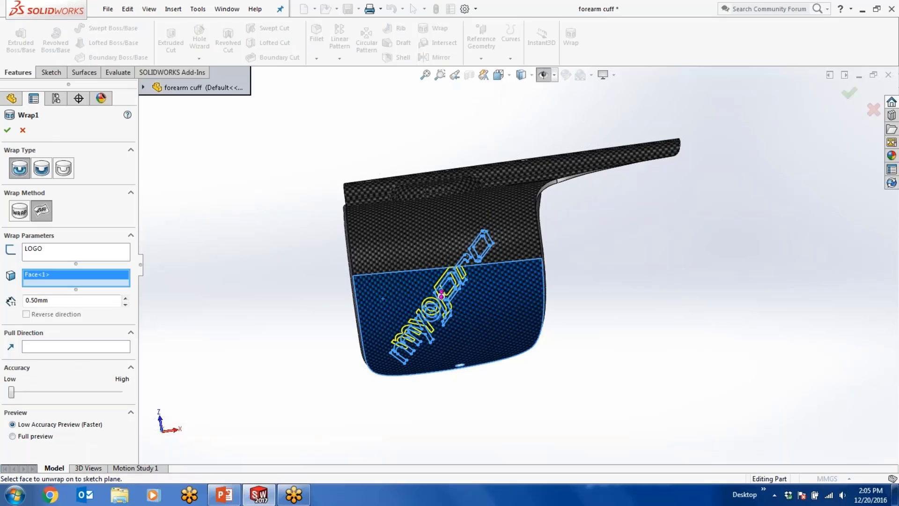
click(400, 257)
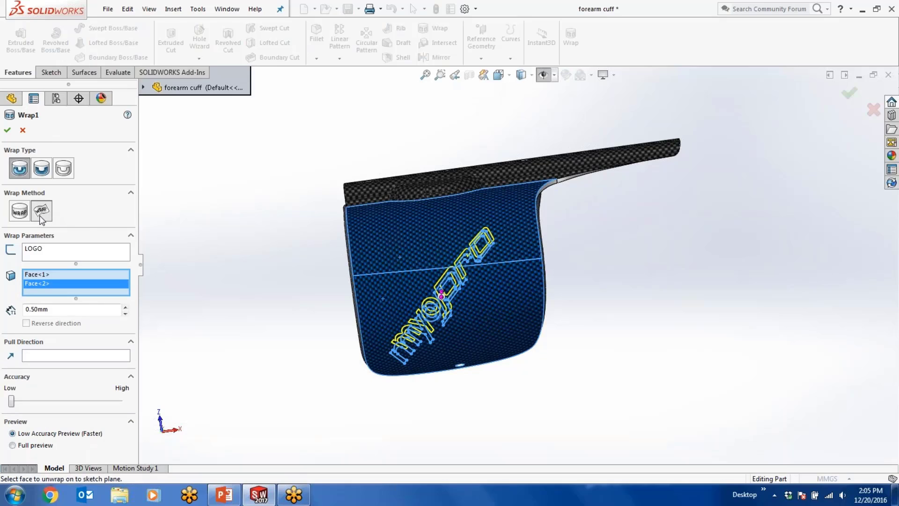
click(7, 130)
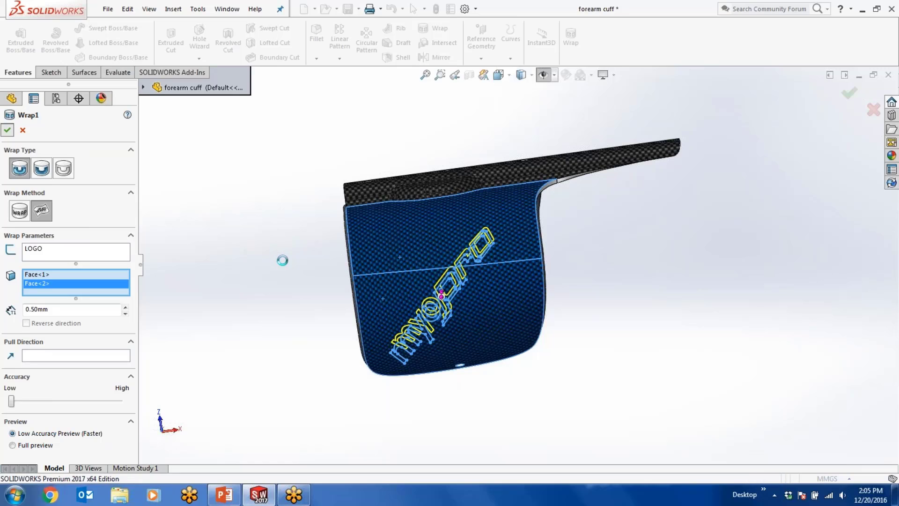
scroll(520, 276, up, 1)
middle_drag(543, 272, 555, 266)
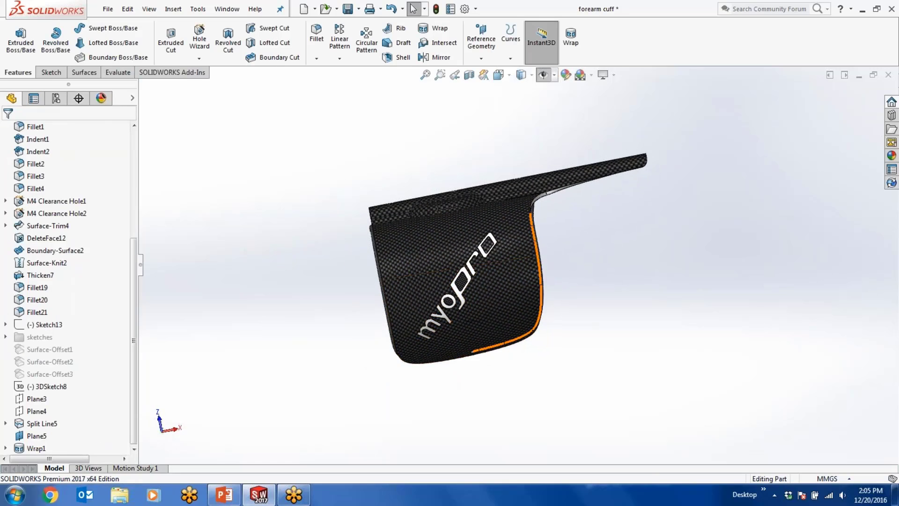
right_click(567, 264)
click(320, 130)
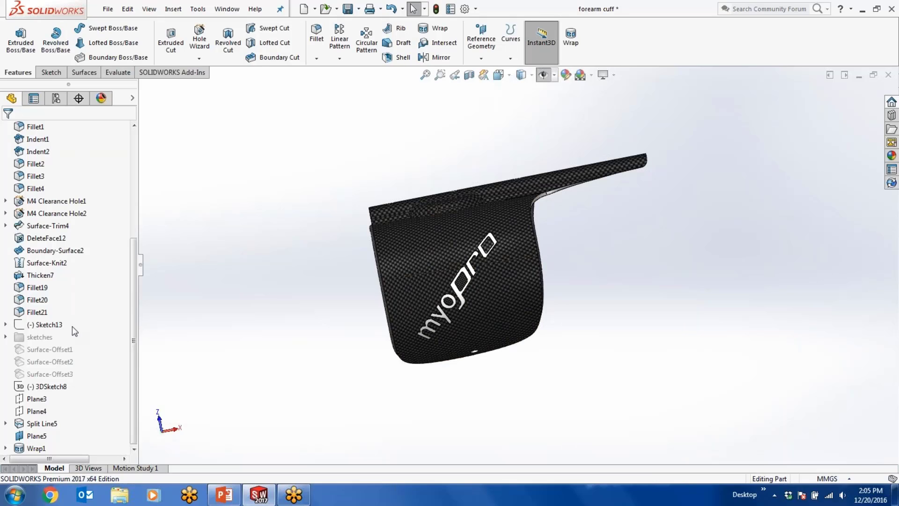
Step: Select the LOGO sketch under Wrap1 and move it slightly upward along the cuff with Instant3D
click(6, 448)
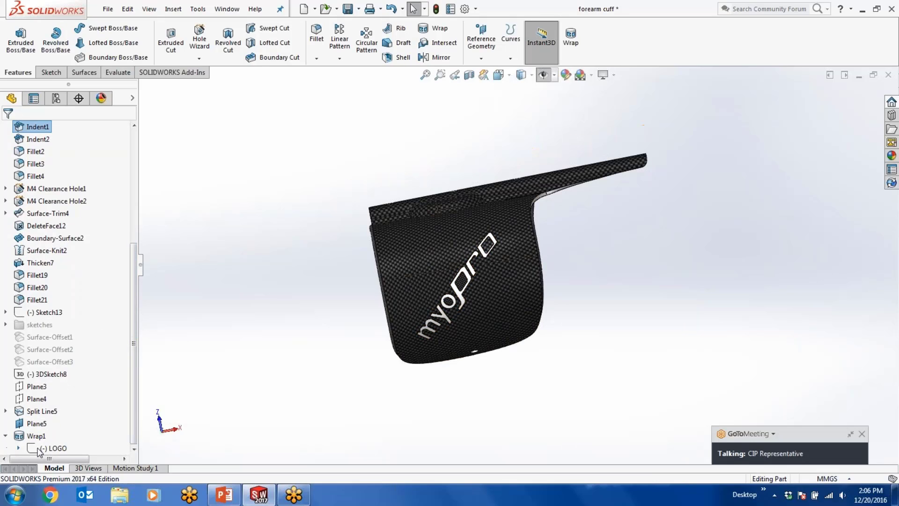
click(49, 448)
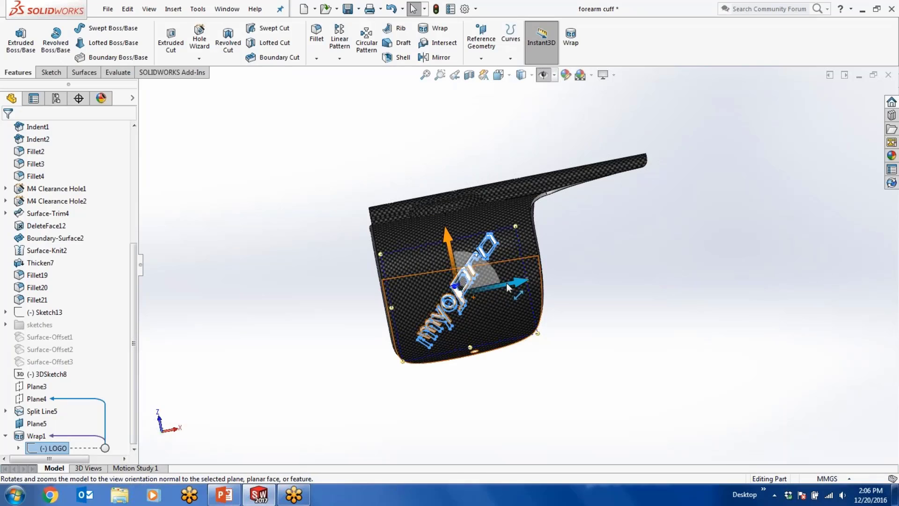
drag(447, 244, 446, 229)
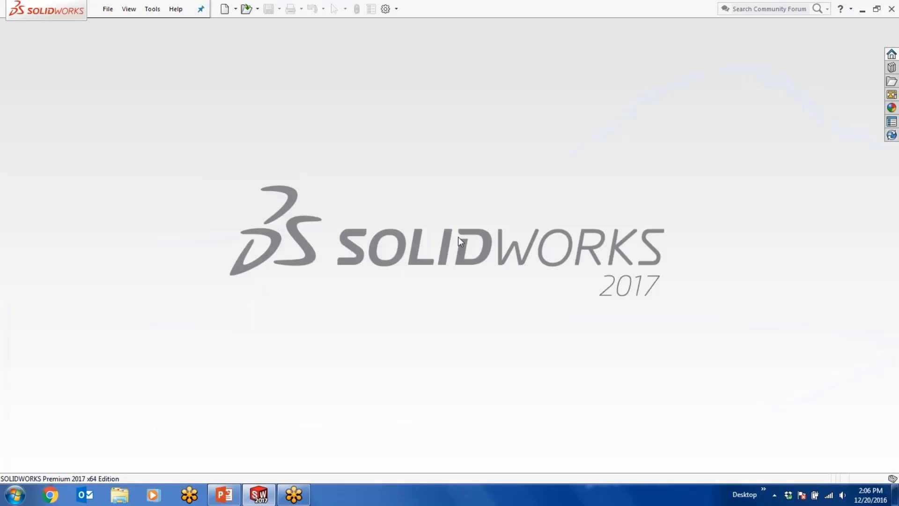
Step: Open the finger cuff part from the 08 - Wrap-Offset Curve on Surface folder
click(247, 9)
click(308, 79)
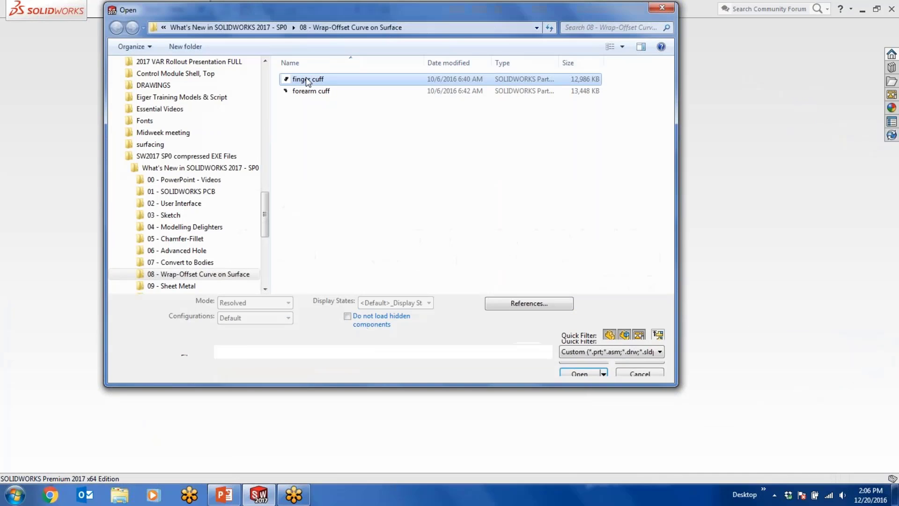
click(581, 369)
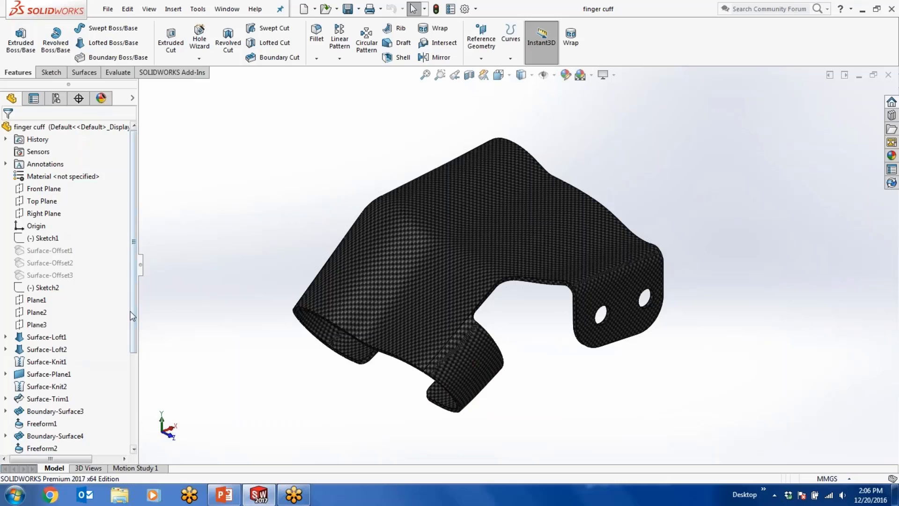
Step: Roll the feature history back to just before Surface-Knit3
drag(134, 313, 134, 378)
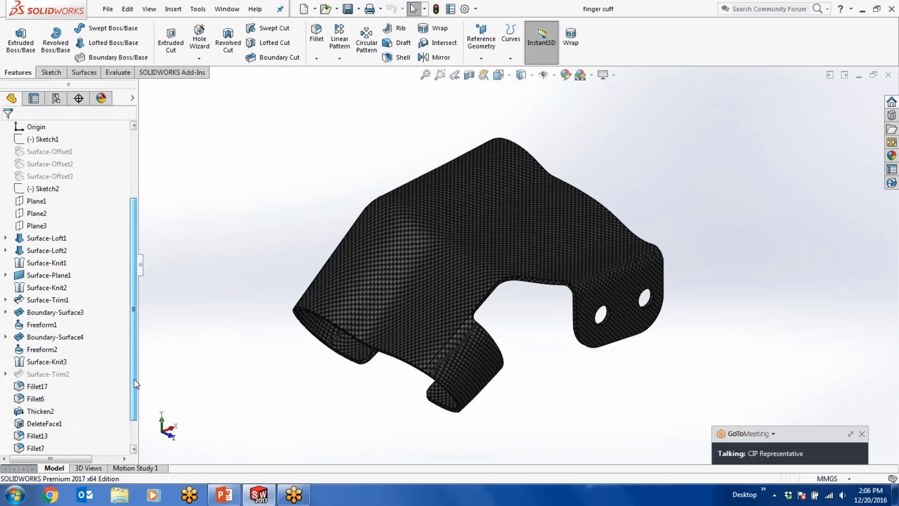
click(42, 362)
click(85, 315)
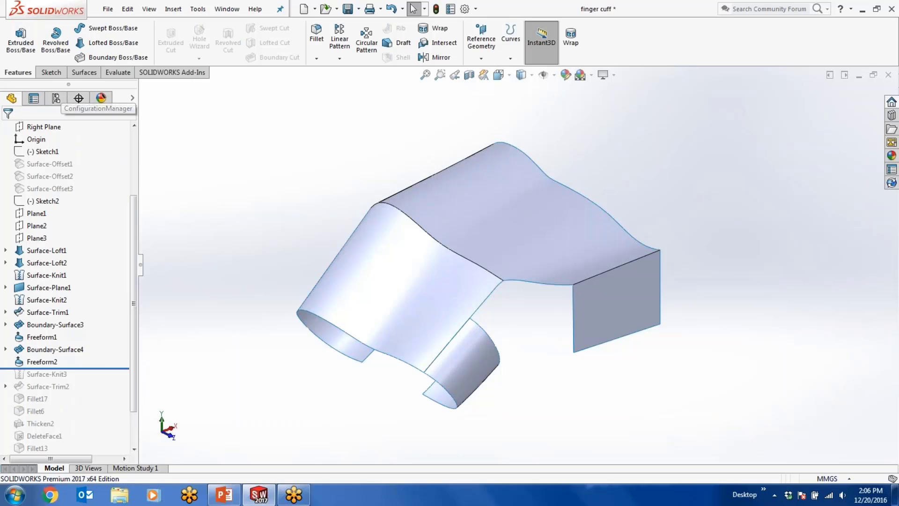
Step: Preview a 7 mm Offset On Surface from two adjoining edges of the large upper face, and cancel it
click(76, 73)
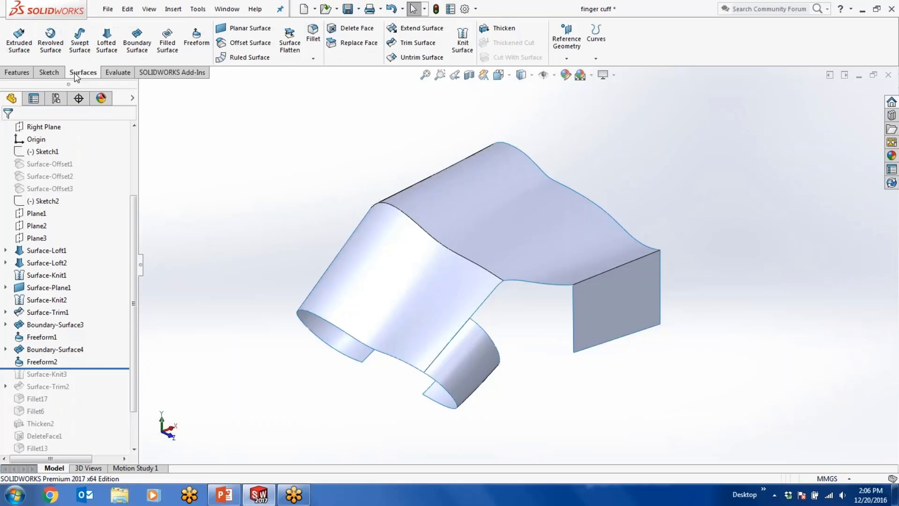
click(60, 74)
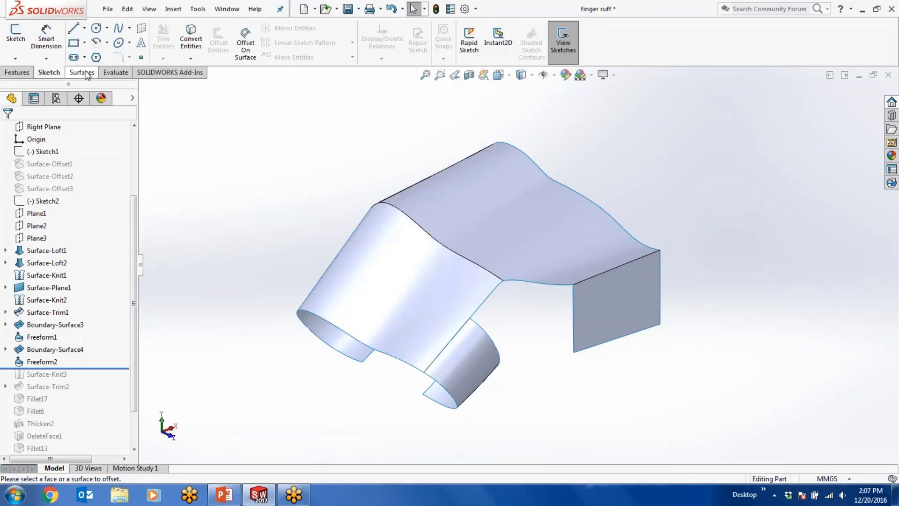
click(245, 44)
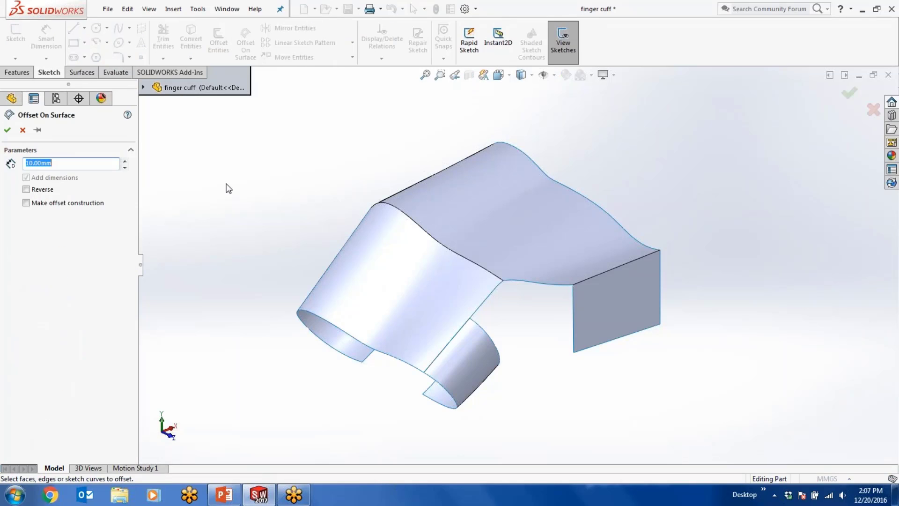
text(7)
click(516, 282)
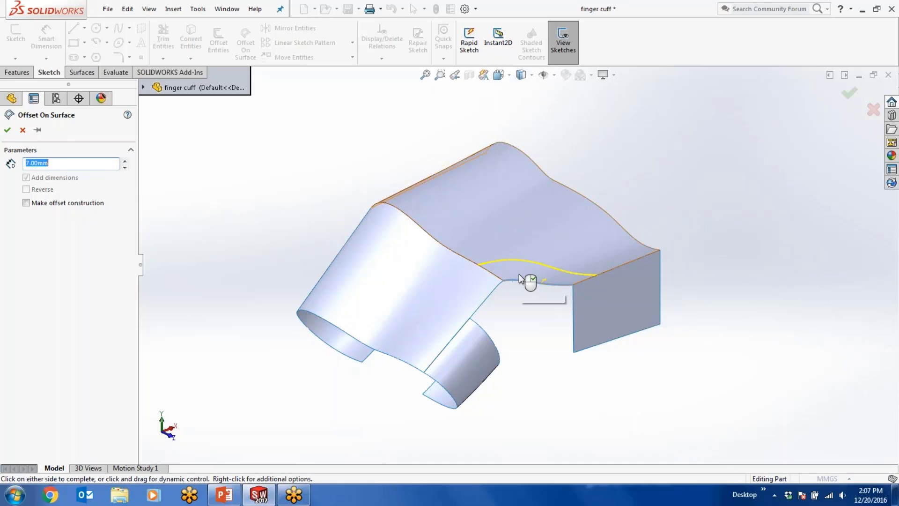
click(599, 278)
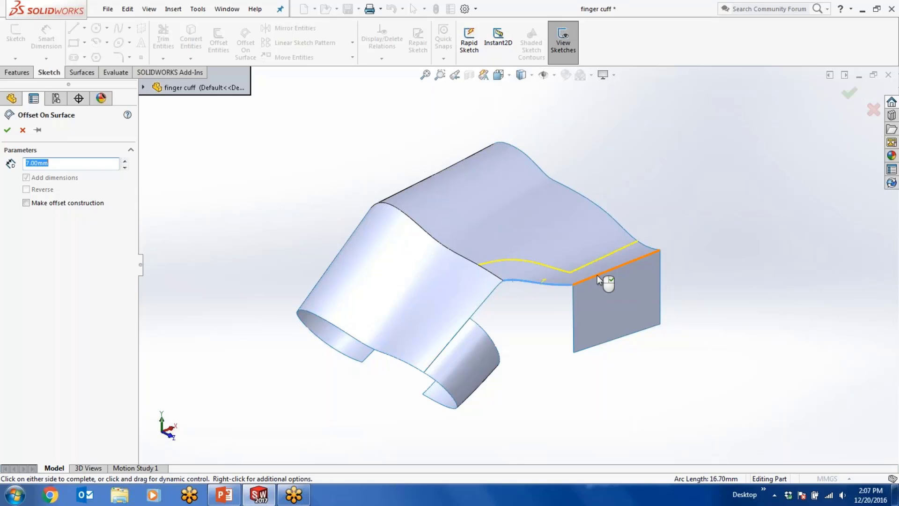
click(22, 130)
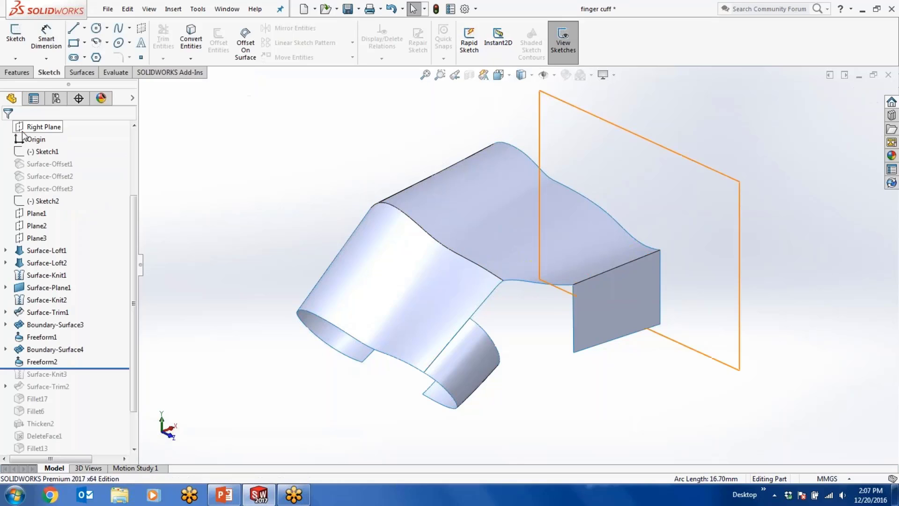
Step: Preview a 7 mm Offset On Surface around the whole upper Surface-Loft1 face, and cancel it
click(503, 220)
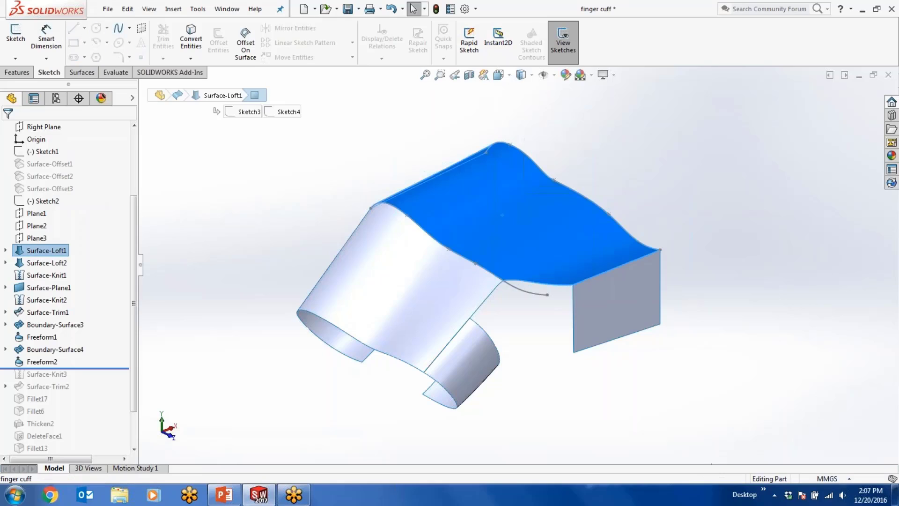
click(246, 44)
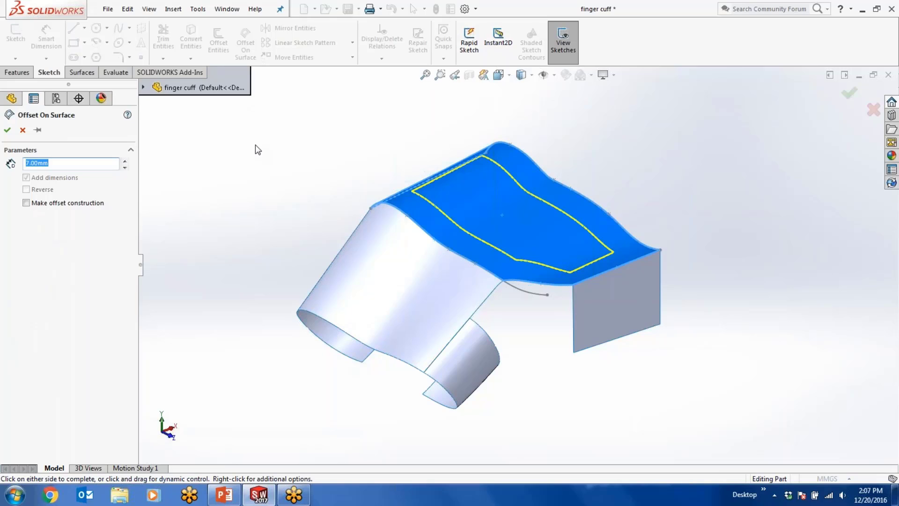
click(22, 130)
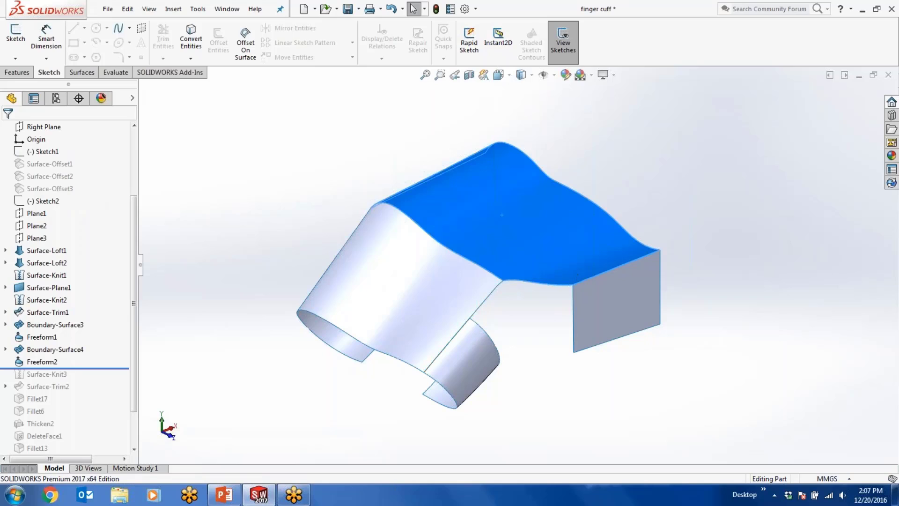
Step: Preview a reversed 7 mm Offset On Surface from the edge shared with the planar side flange, and cancel it
click(604, 272)
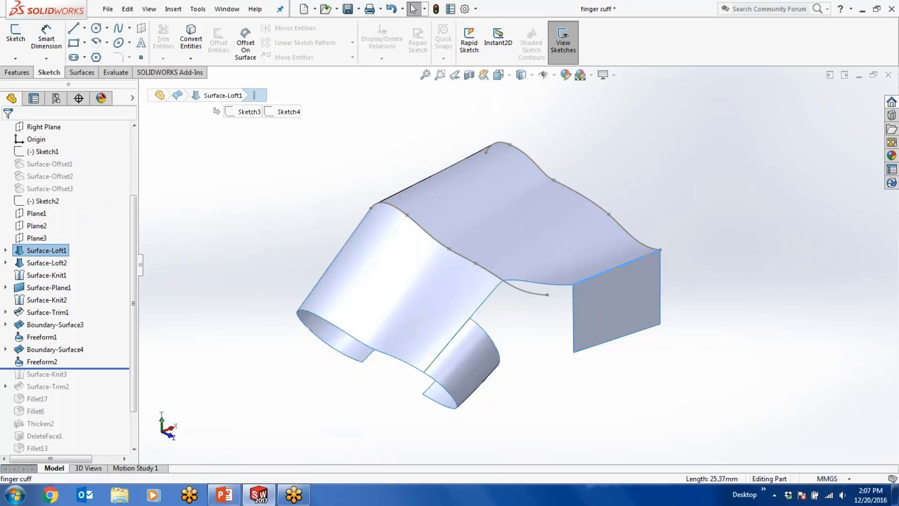
click(246, 44)
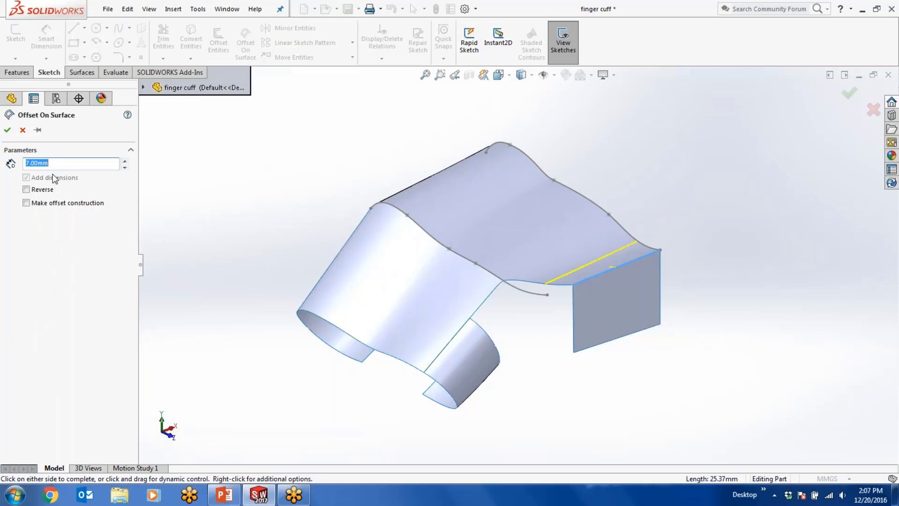
click(27, 189)
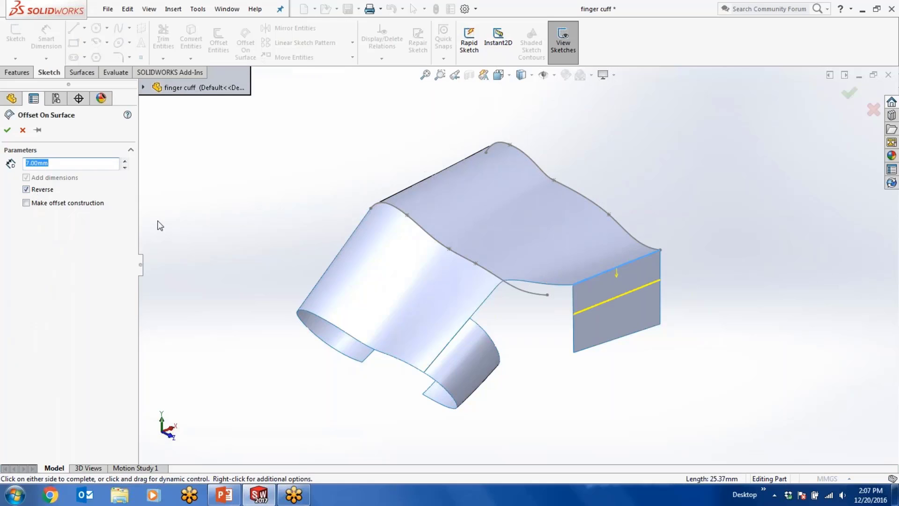
click(23, 131)
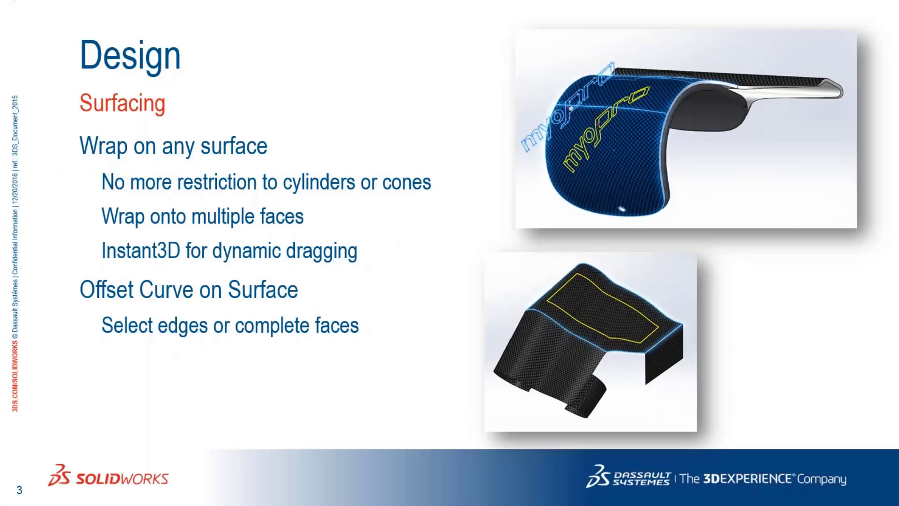
Step: Advance the presentation from the Surfacing slide to the Sheet Metal slide, showing its Three Bend Corner Treatment and Normal Cuts content
key(Right)
key(Right)
key(Right)
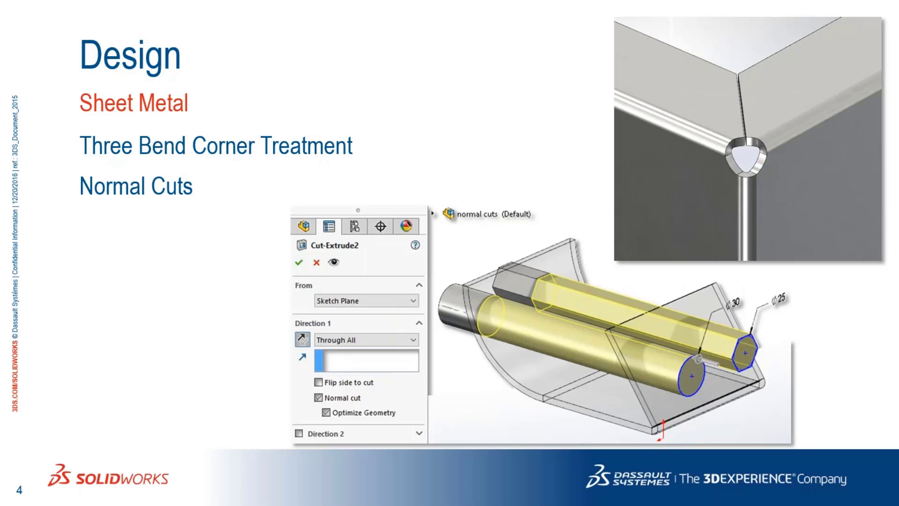
Step: Return to SOLIDWORKS and close the finger cuff part without saving
key(alt+Tab)
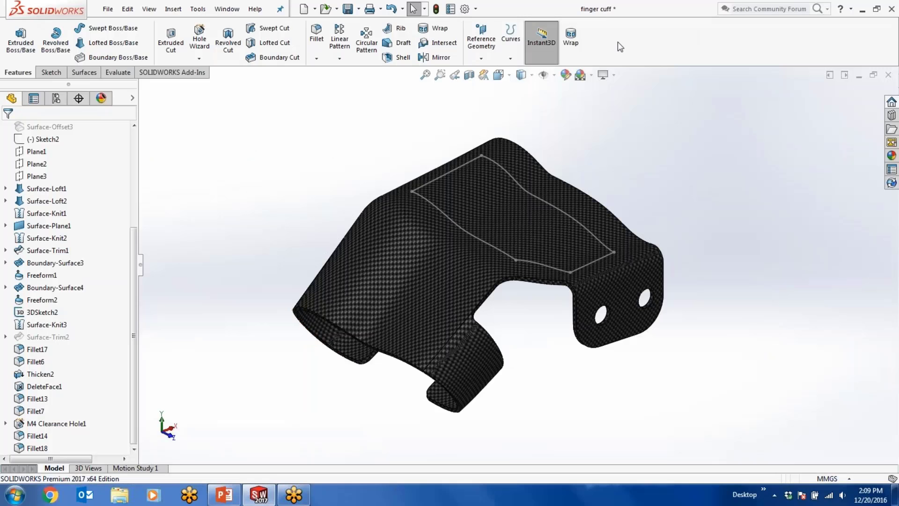
click(888, 76)
click(398, 255)
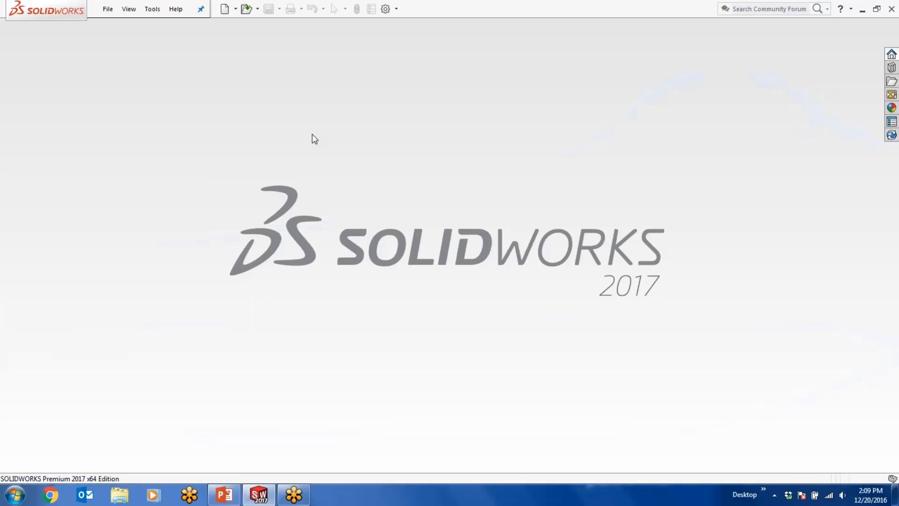
Step: Open the 3 Bend Corner Treatment part from the 09 - Sheet Metal folder and get a close view of its corner relief
click(242, 9)
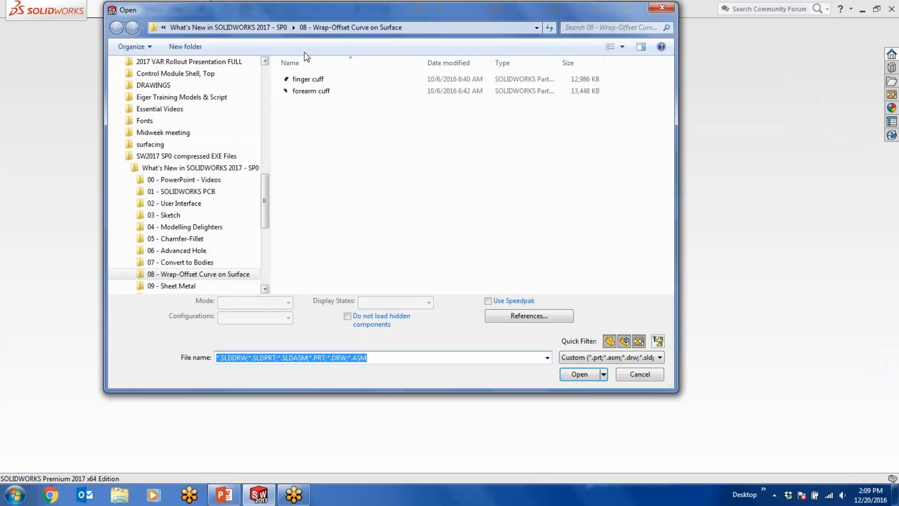
click(274, 27)
double_click(313, 182)
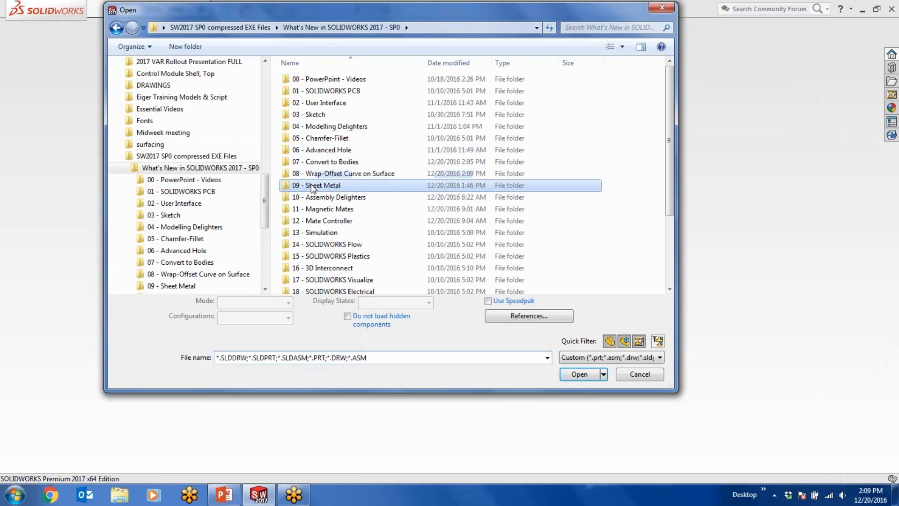
double_click(330, 91)
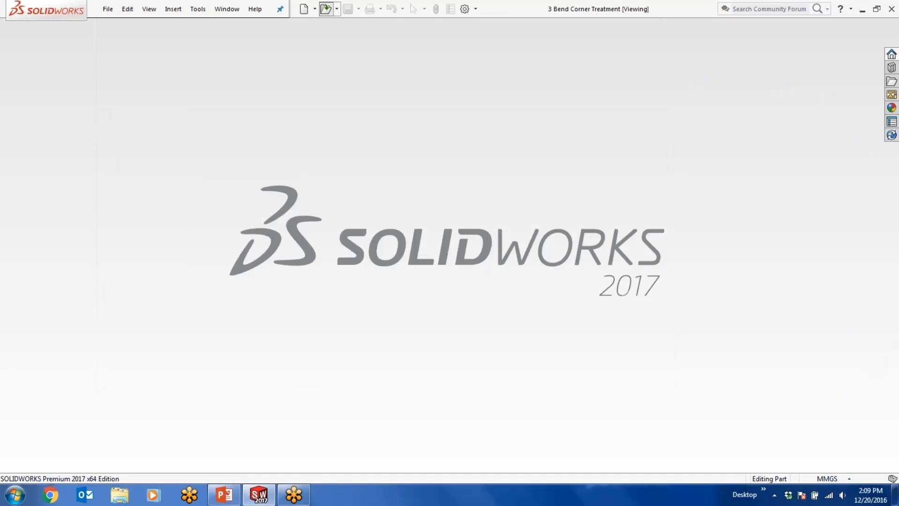
scroll(701, 343, down, 8)
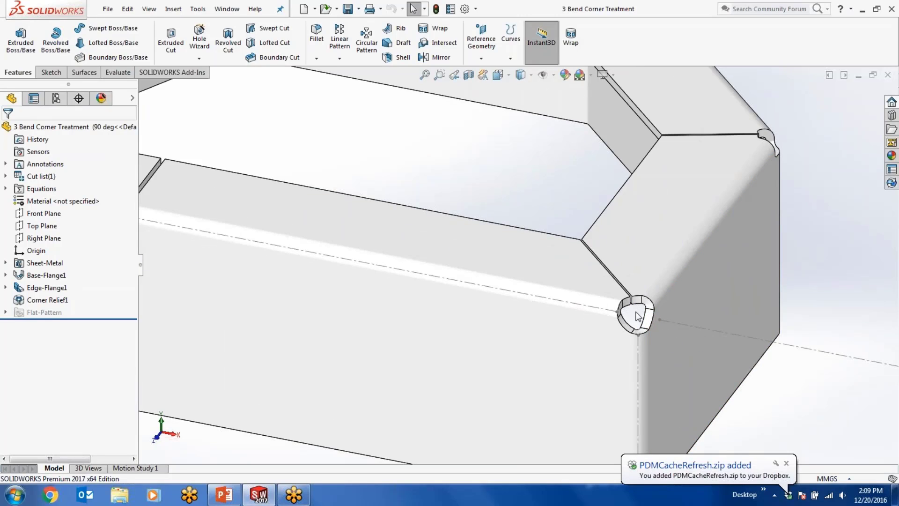
Step: Open the Corner Relief feature's settings to review its 3 Bend Corner definition, scope and relief options, and close them
click(20, 300)
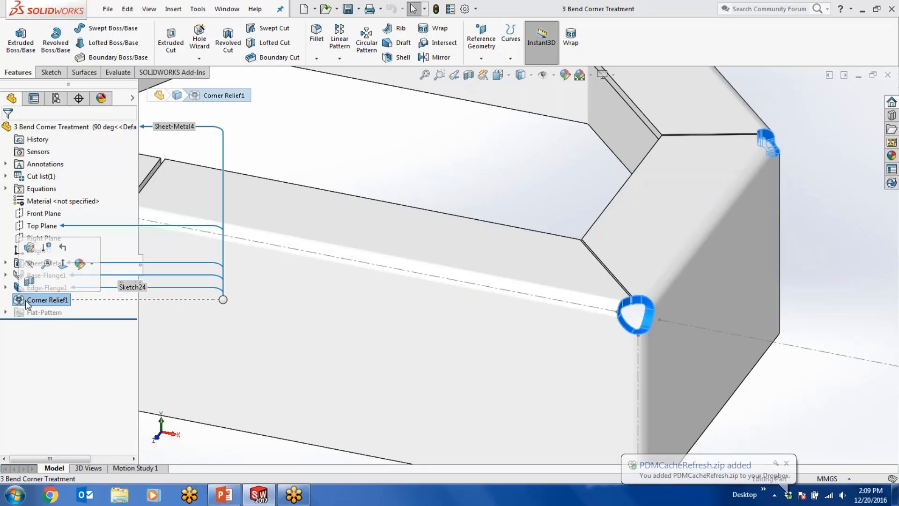
click(29, 248)
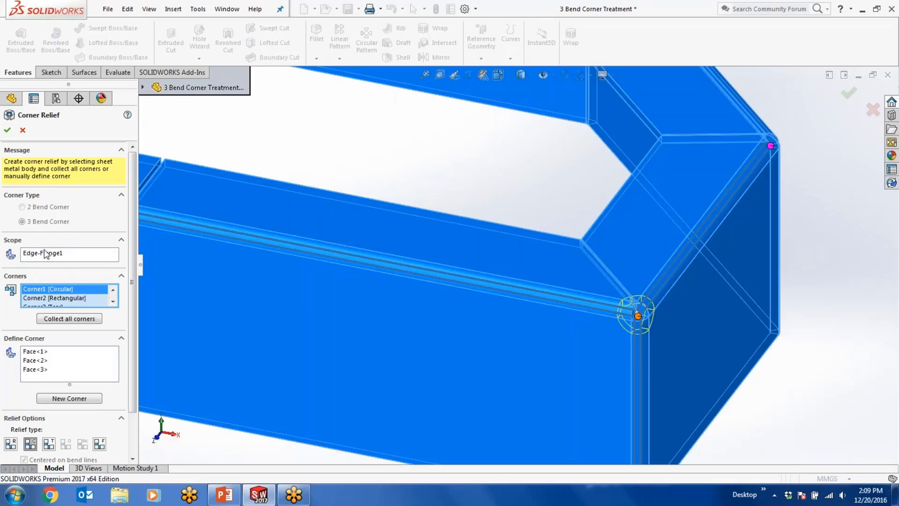
scroll(446, 261, up, 2)
scroll(413, 258, up, 1)
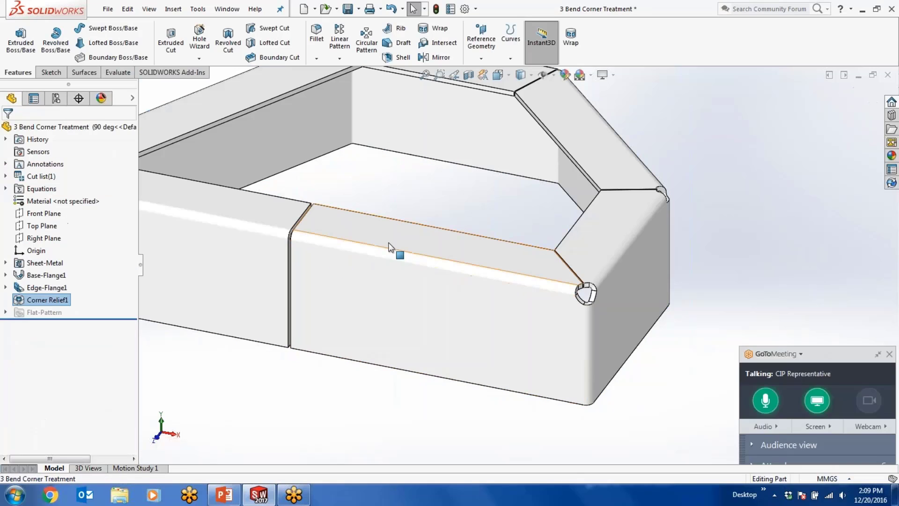
Step: Open the part's drawing to view the corner relief details and flat pattern, and close it without saving
click(395, 248)
click(456, 176)
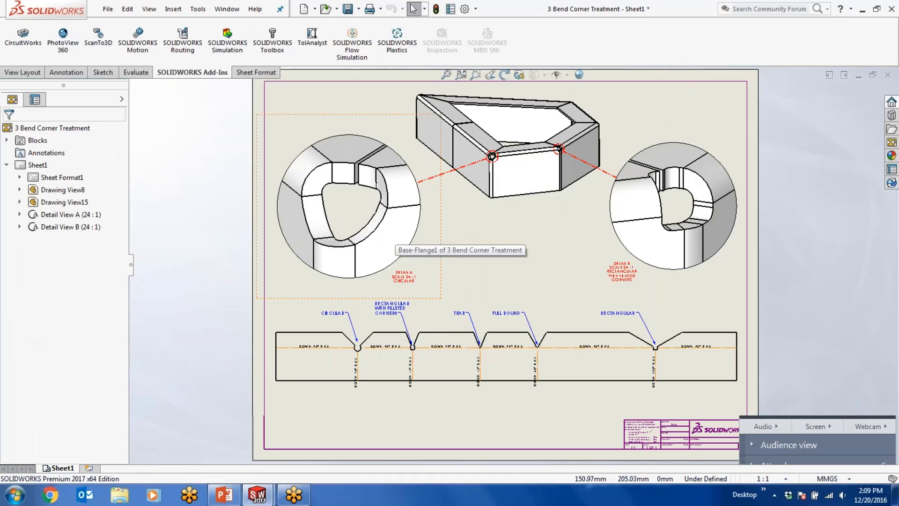
click(886, 75)
click(232, 172)
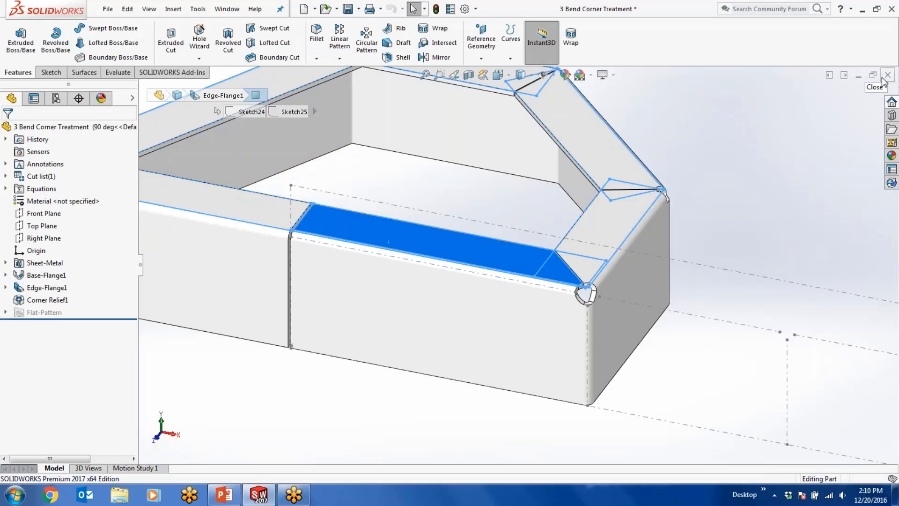
Step: Open the normal cuts assembly from the 09 - Sheet Metal folder and inspect the cutout around the hexagonal bar up close
click(325, 8)
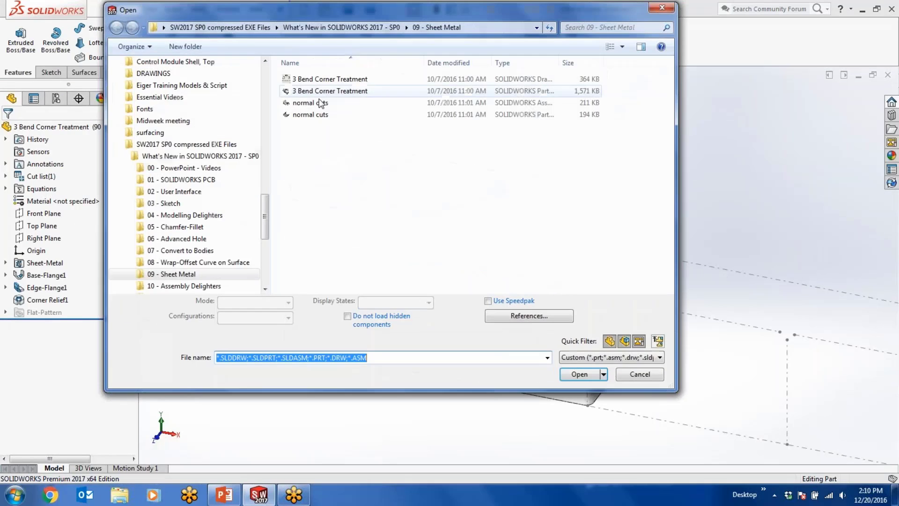
click(312, 104)
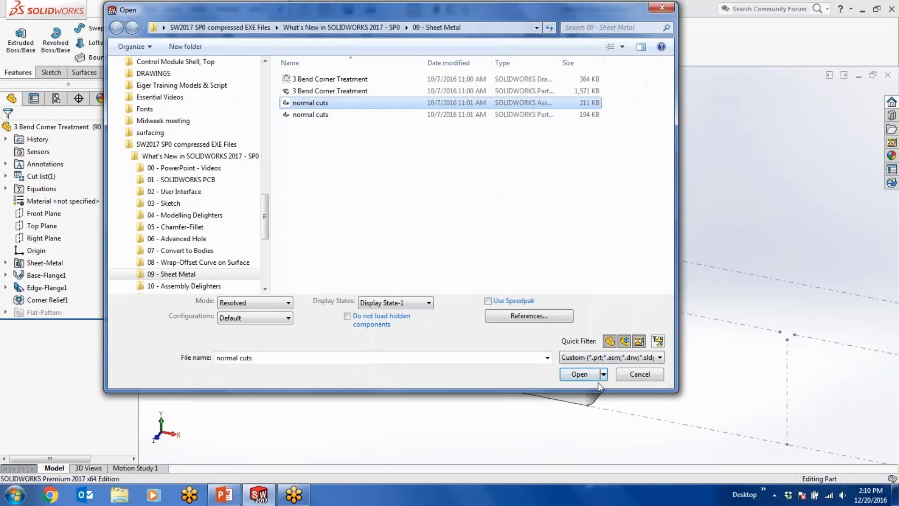
click(578, 374)
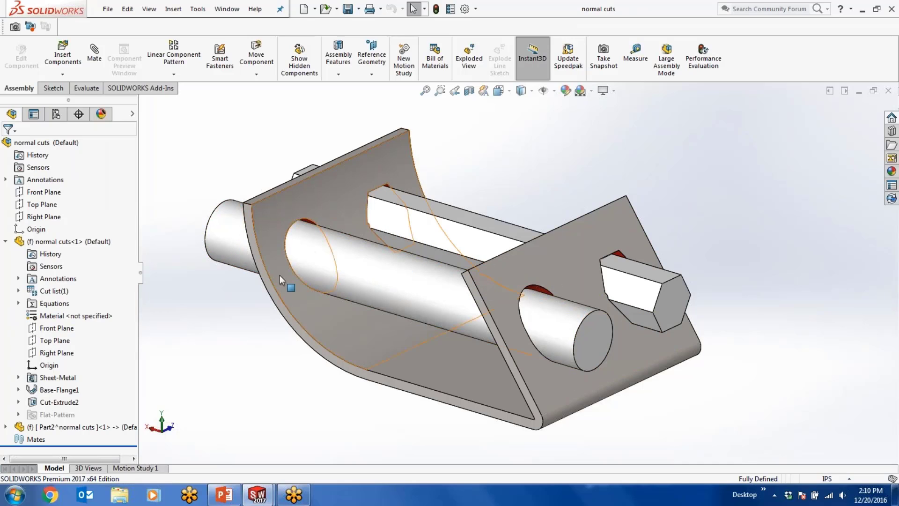
scroll(512, 287, up, 1)
middle_drag(657, 258, 641, 247)
scroll(547, 299, down, 8)
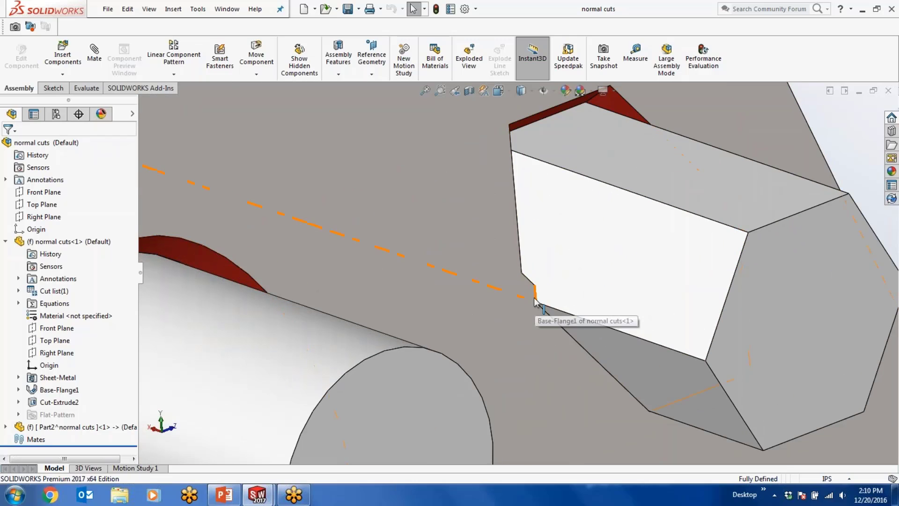
scroll(538, 291, up, 4)
scroll(542, 283, up, 2)
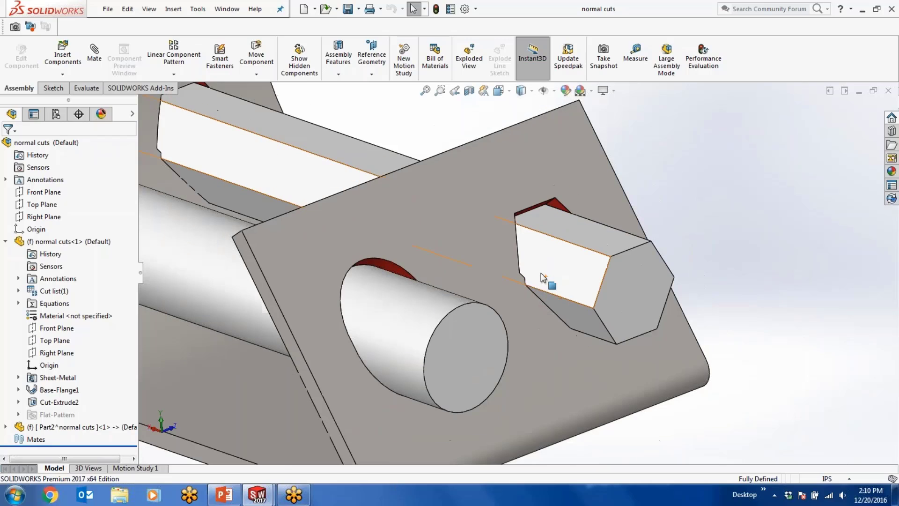
scroll(447, 232, up, 2)
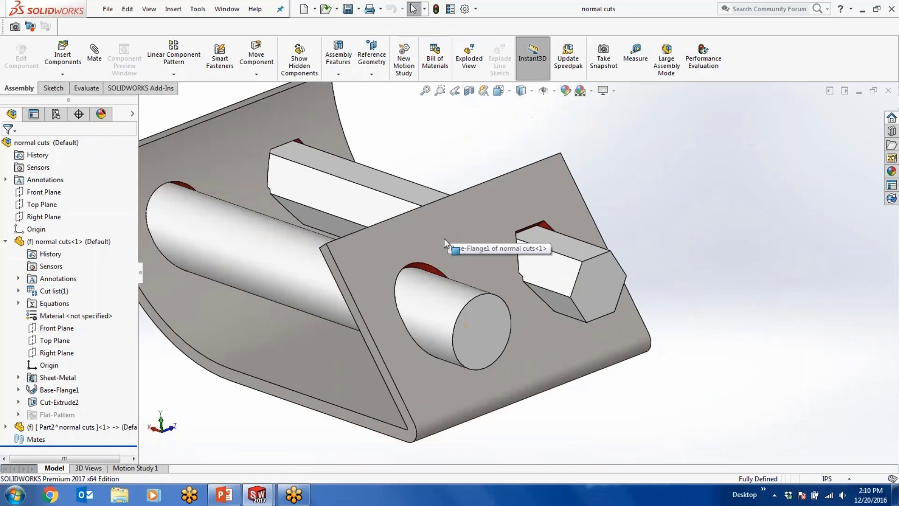
Step: Open the sheet metal component in its own window and inspect its round and hexagonal cutouts
click(404, 239)
click(437, 162)
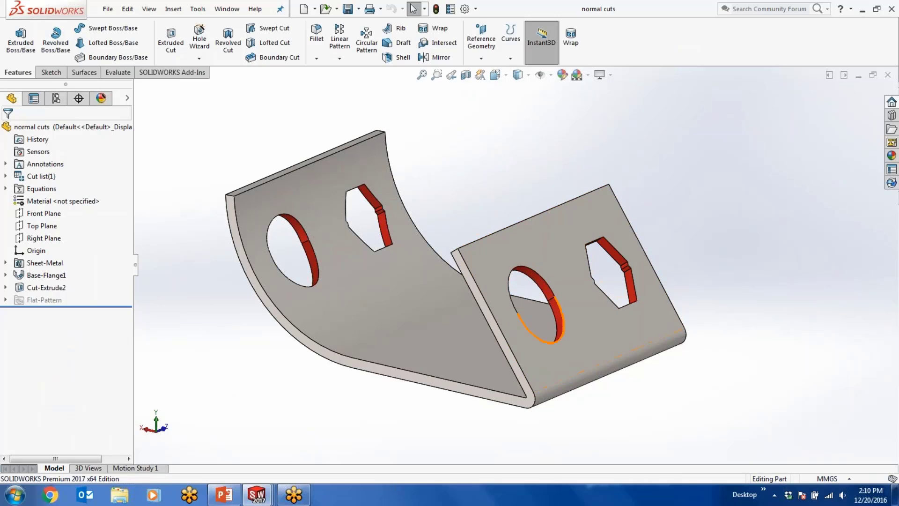
scroll(604, 297, down, 5)
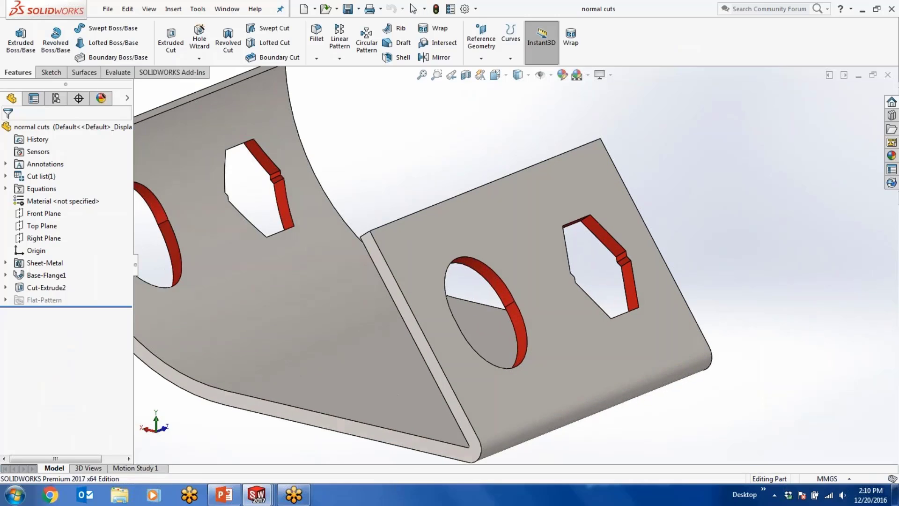
middle_drag(684, 260, 604, 261)
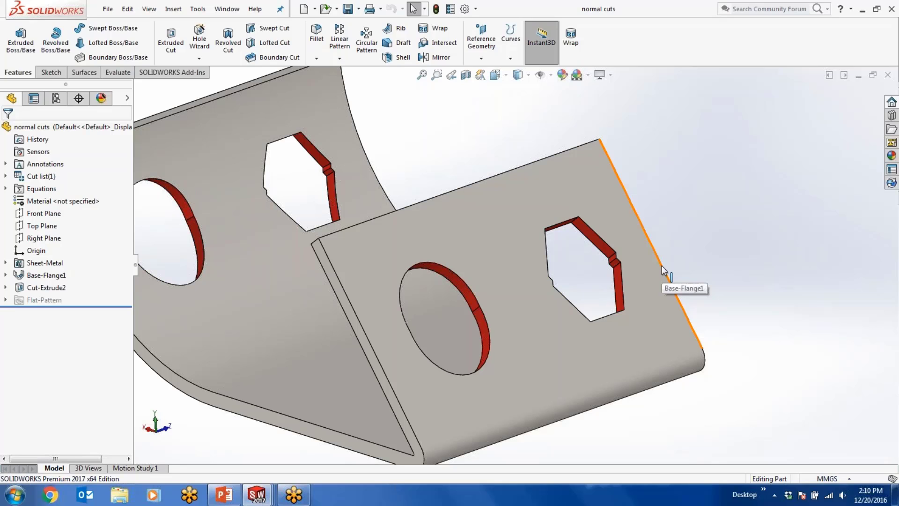
scroll(483, 333, up, 3)
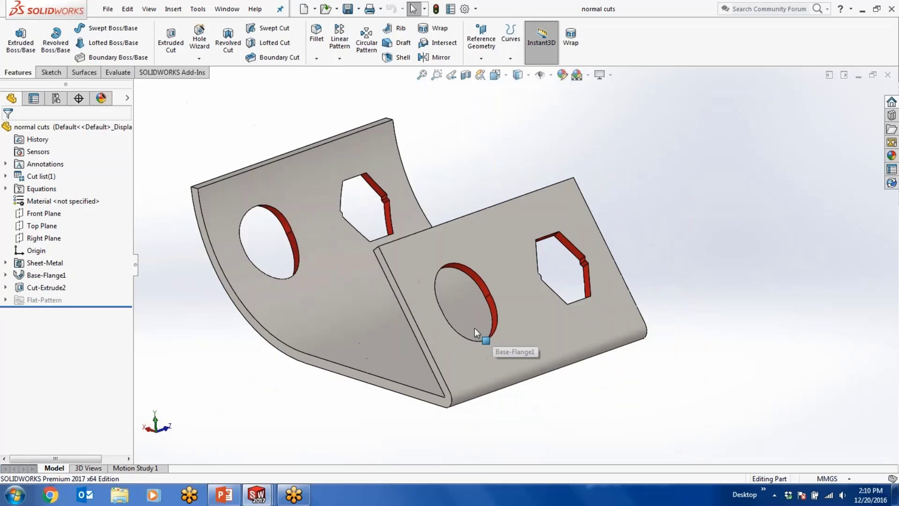
Step: Edit the Cut-Extrude2 feature to turn on Optimize Geometry for its normal cut, and inspect the rebuilt cutouts
click(51, 288)
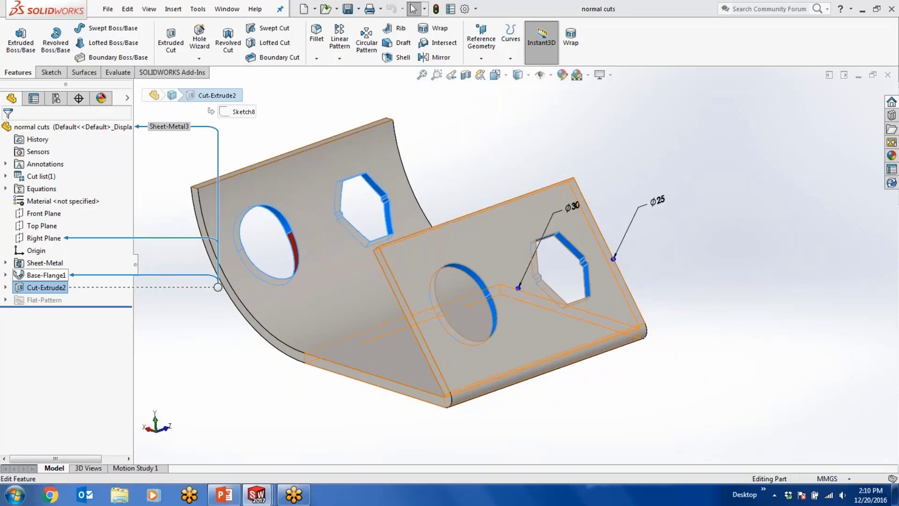
click(72, 258)
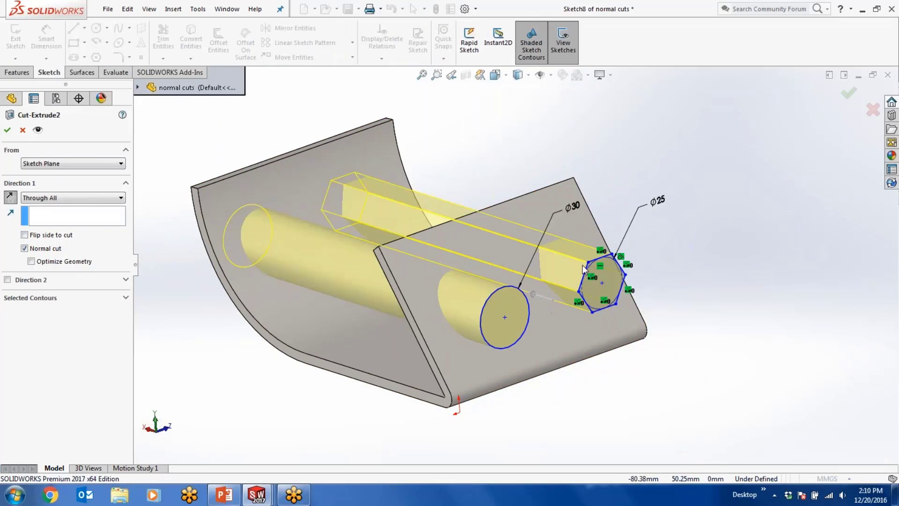
scroll(585, 271, down, 2)
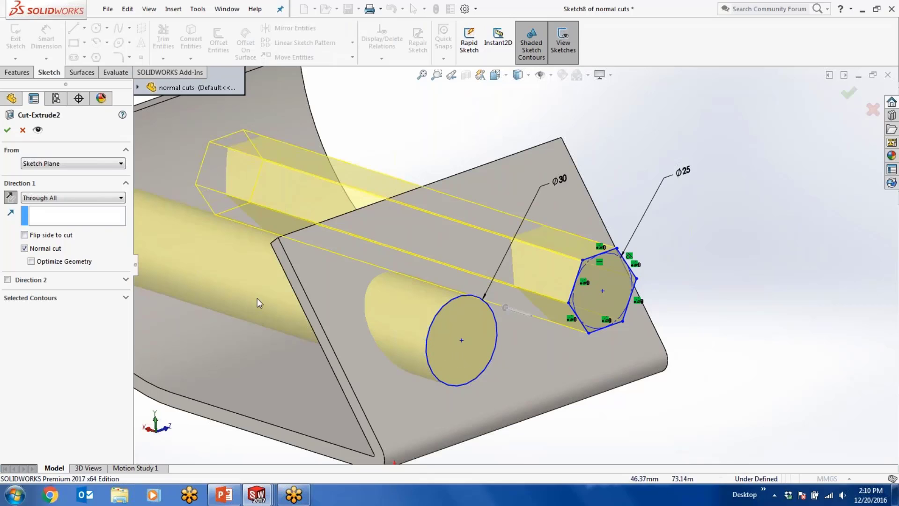
click(31, 261)
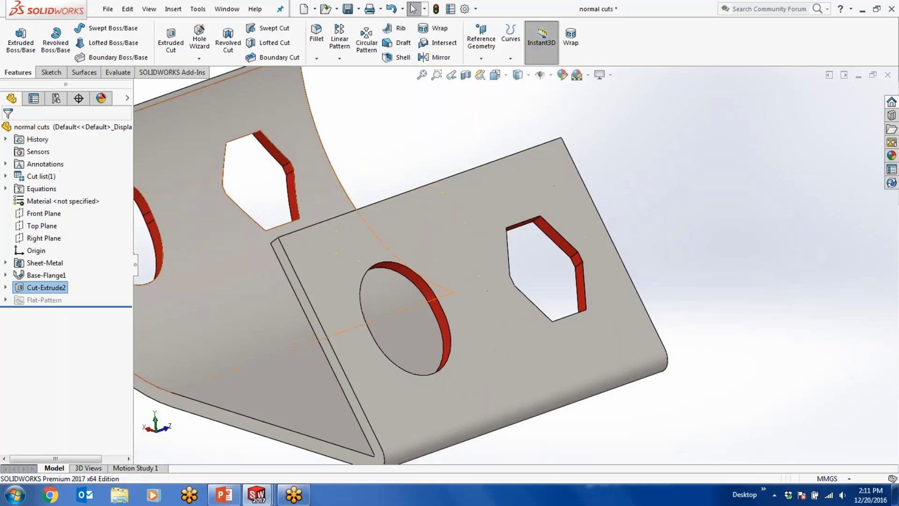
scroll(570, 273, down, 5)
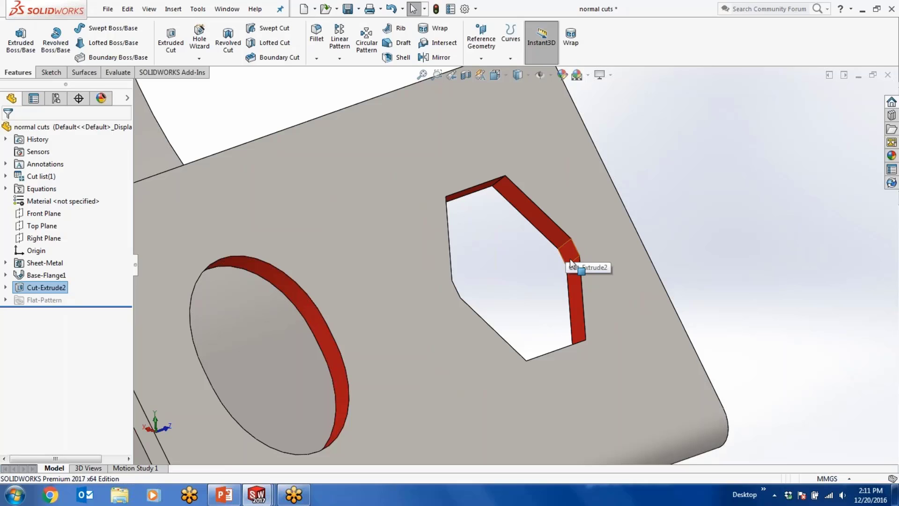
scroll(547, 273, up, 2)
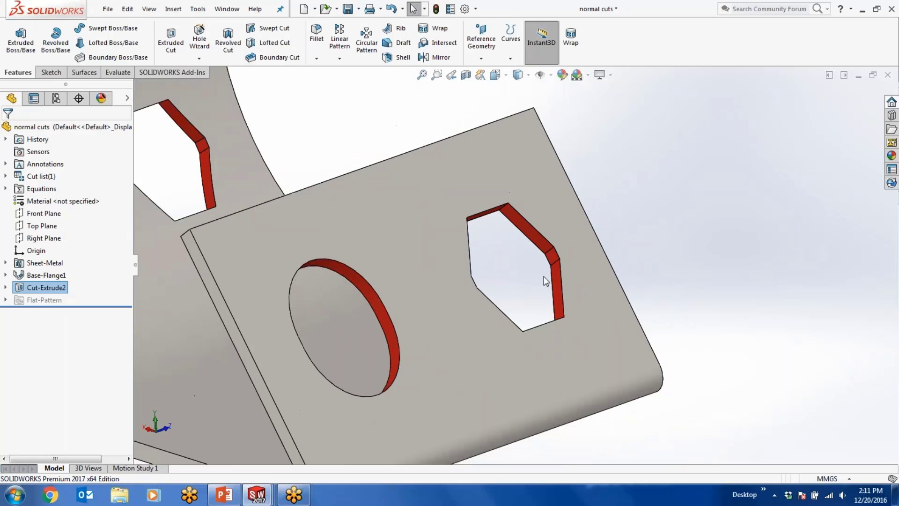
scroll(508, 283, up, 1)
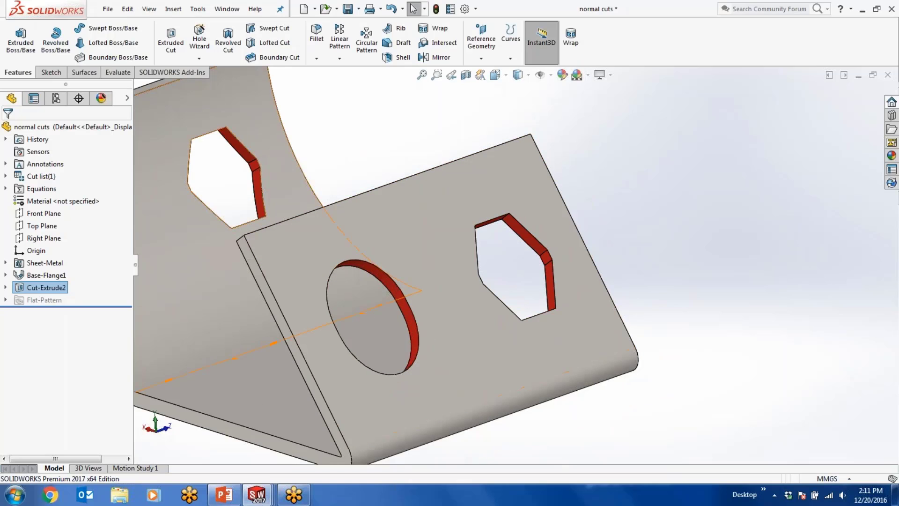
scroll(378, 306, up, 1)
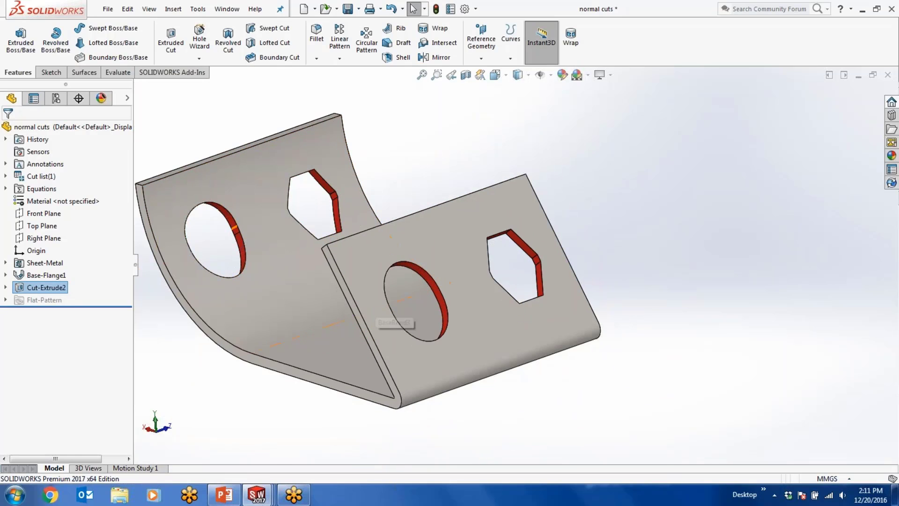
scroll(260, 235, down, 3)
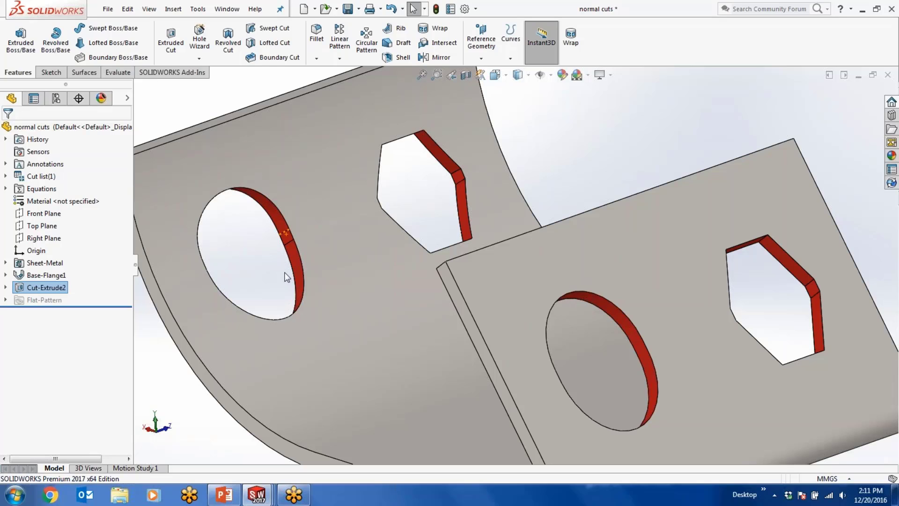
Step: Switch to the normal cuts assembly and examine the fit of the round and hexagonal bars in the cutouts
key(ctrl+Tab)
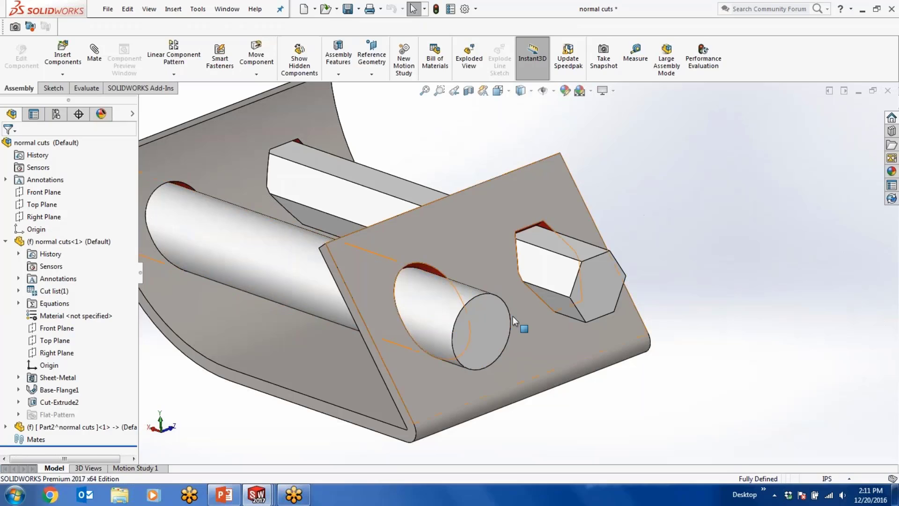
scroll(513, 316, up, 3)
scroll(554, 384, up, 1)
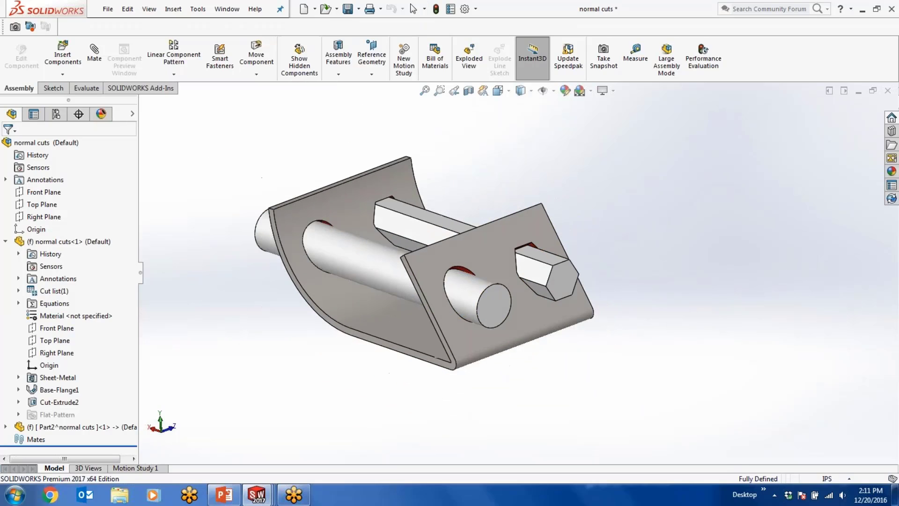
middle_drag(553, 384, 542, 371)
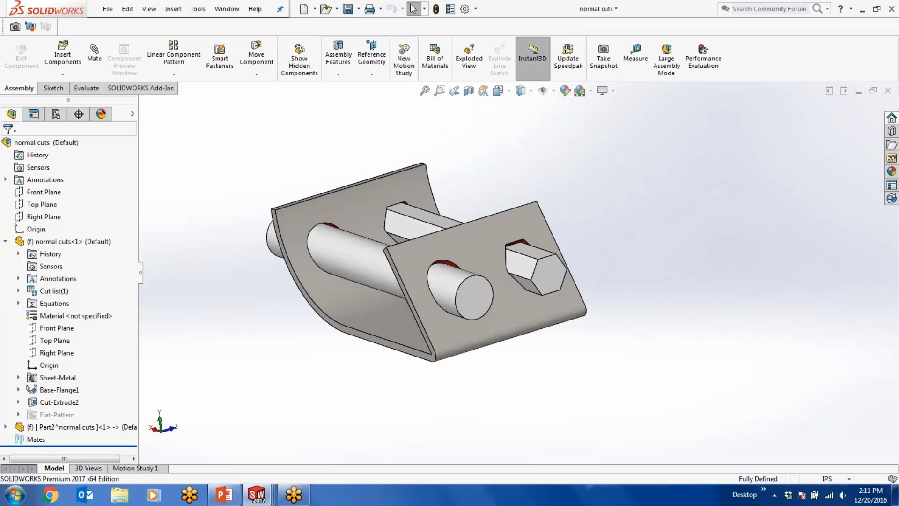
scroll(462, 273, down, 3)
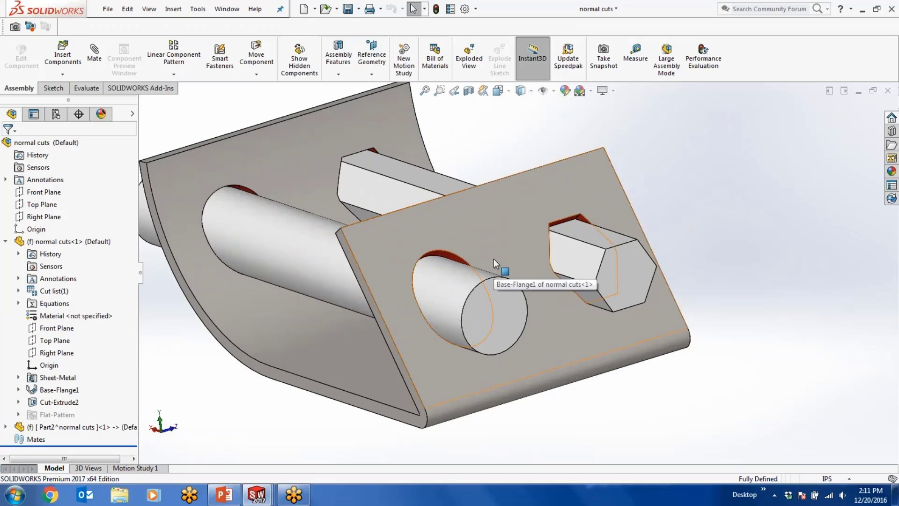
scroll(496, 252, up, 3)
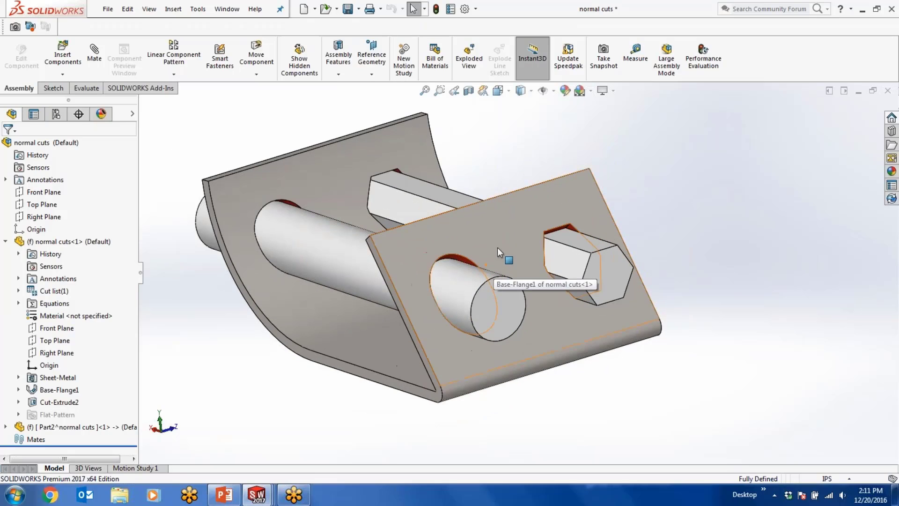
Step: Close the normal cuts assembly, its part and the 3 Bend Corner Treatment part without saving
click(887, 91)
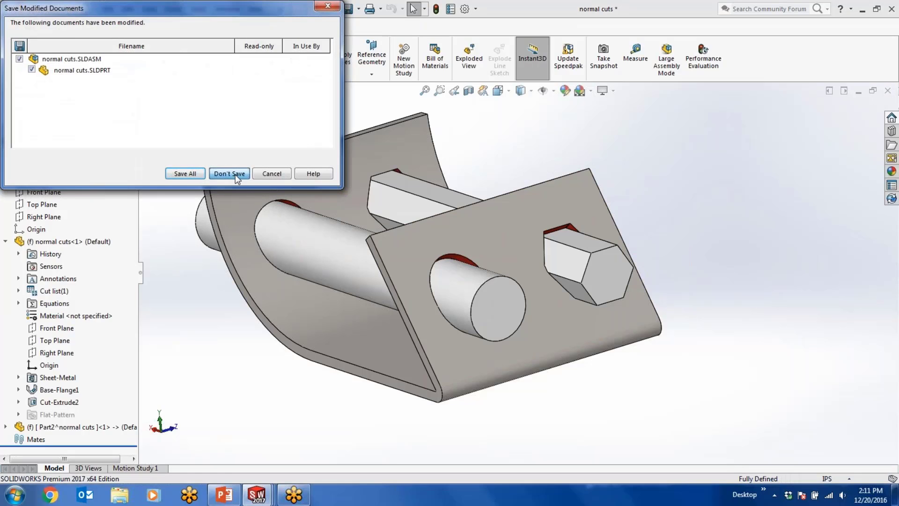
click(235, 174)
click(888, 75)
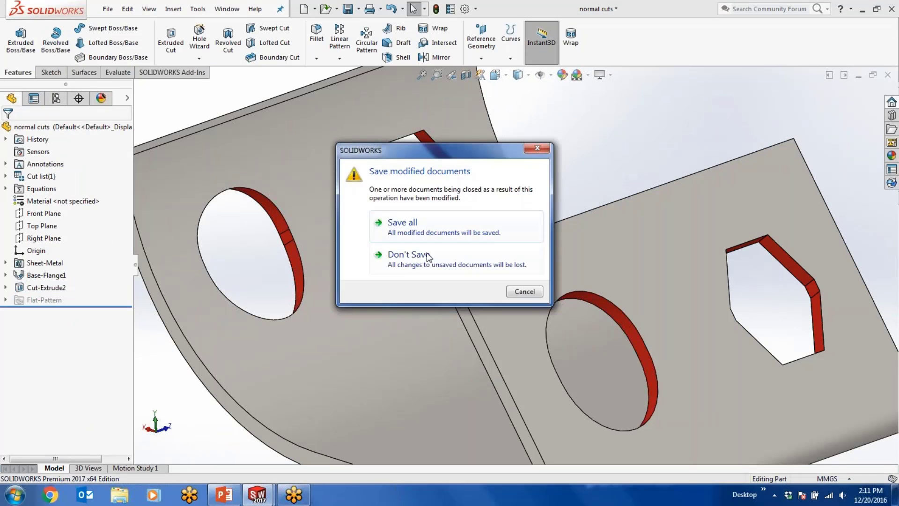
click(426, 252)
click(887, 74)
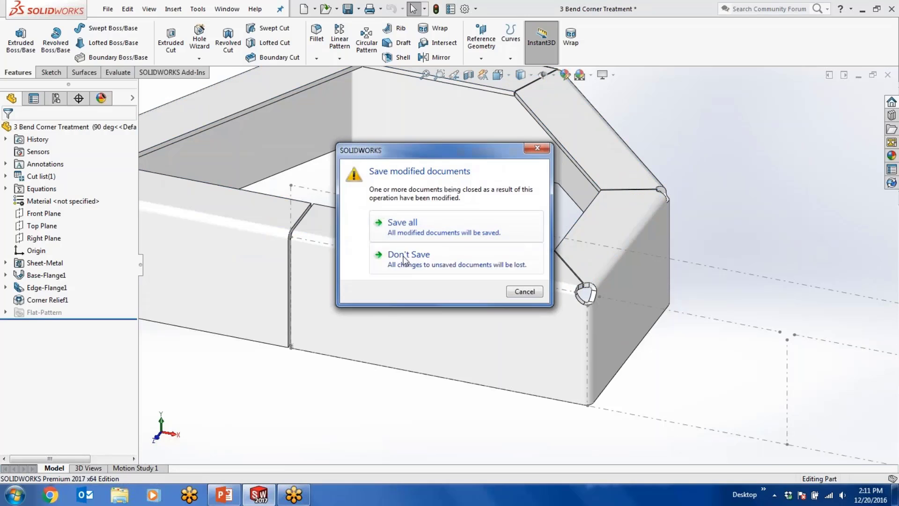
click(404, 258)
Step: Switch to the PowerPoint slide show and advance past the Sheet Metal slide
key(alt+Tab)
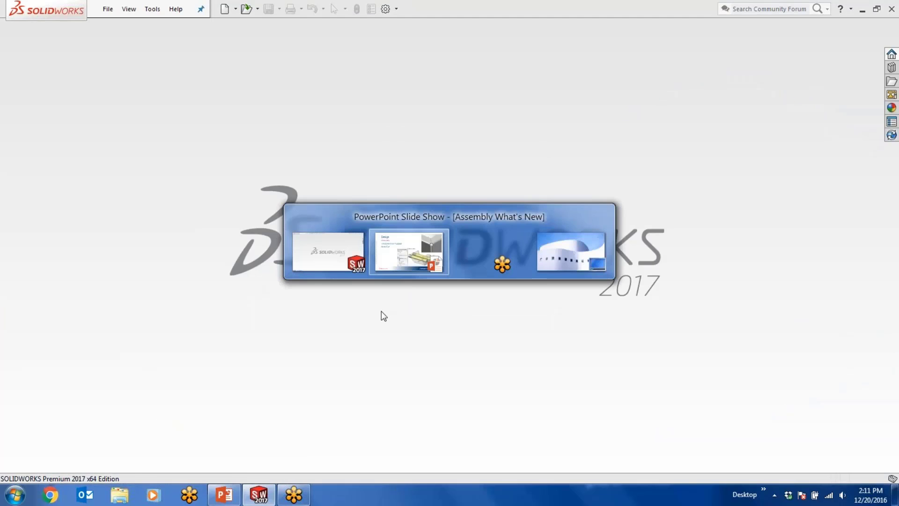
key(Right)
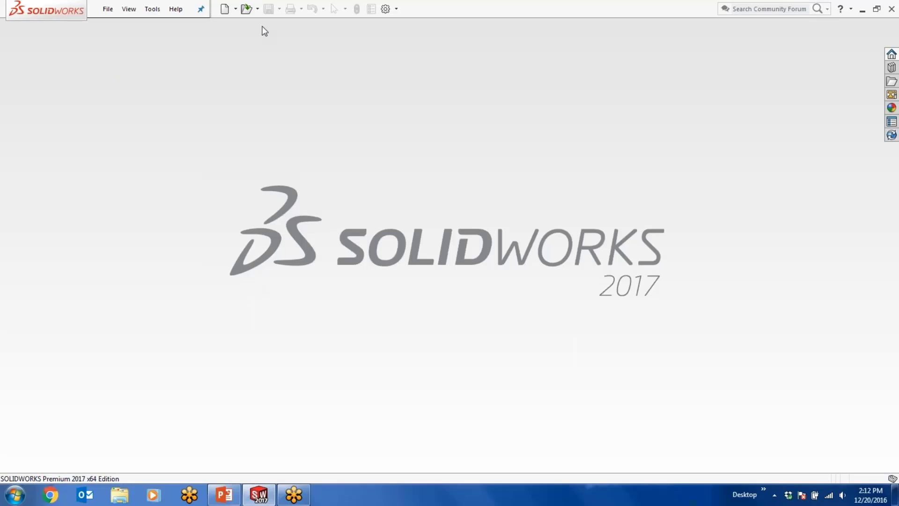
Step: Open the Myomo Grasp Transmission Box - 971358 assembly from the 10 - Assembly Delighters folder
click(246, 9)
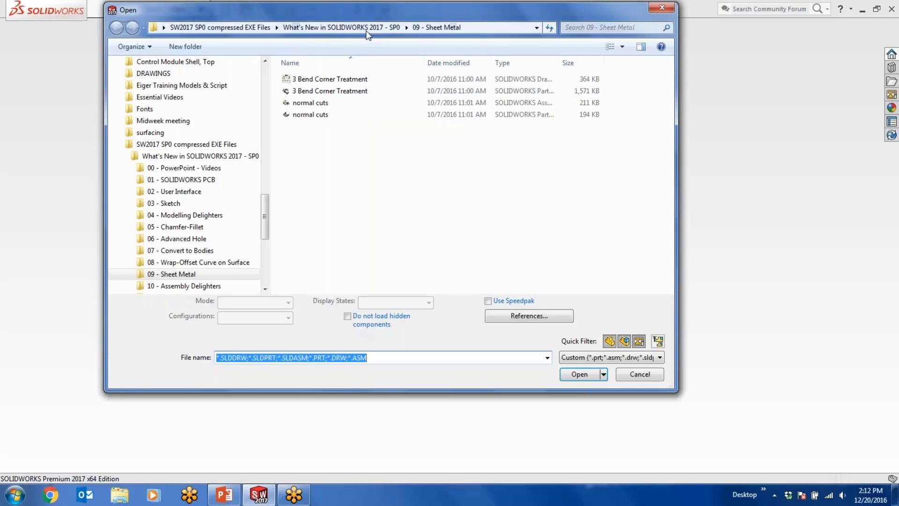
click(342, 28)
double_click(328, 197)
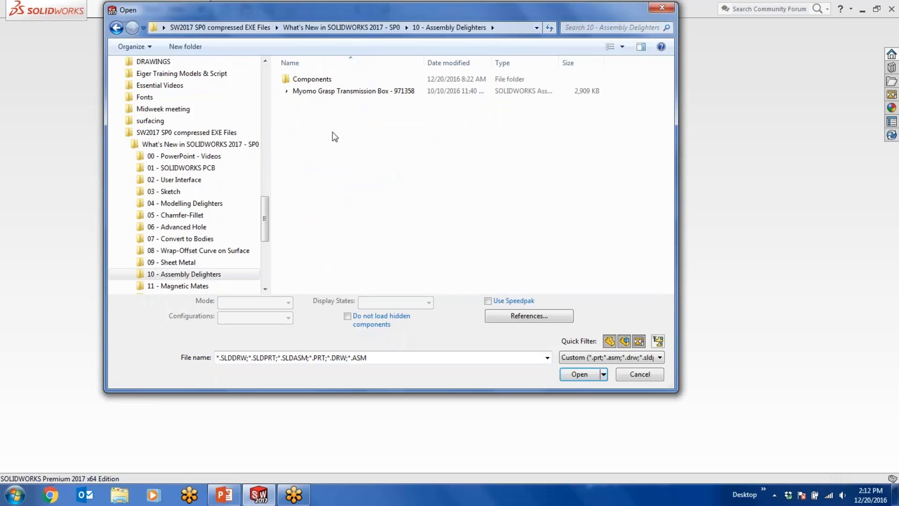
click(347, 91)
click(578, 374)
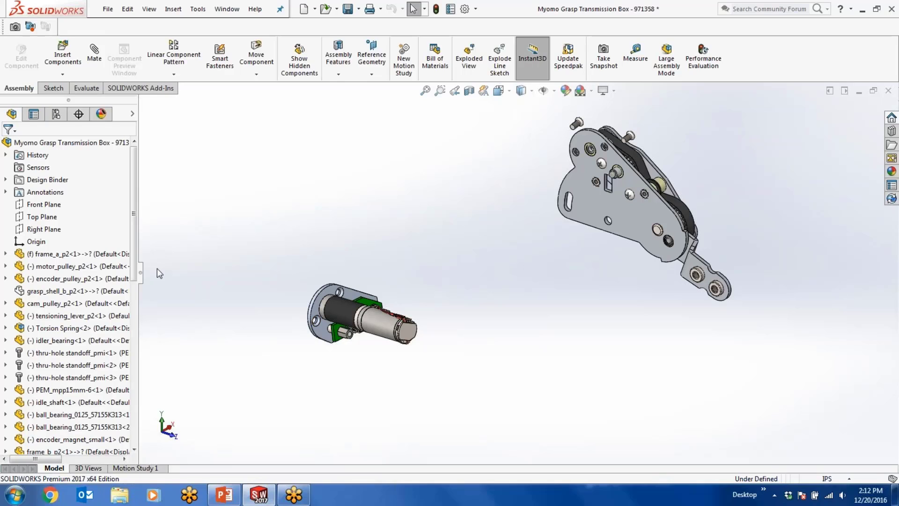
Step: Set the assembly's tree display to not show configuration and display state names if only one exists
drag(140, 272, 236, 288)
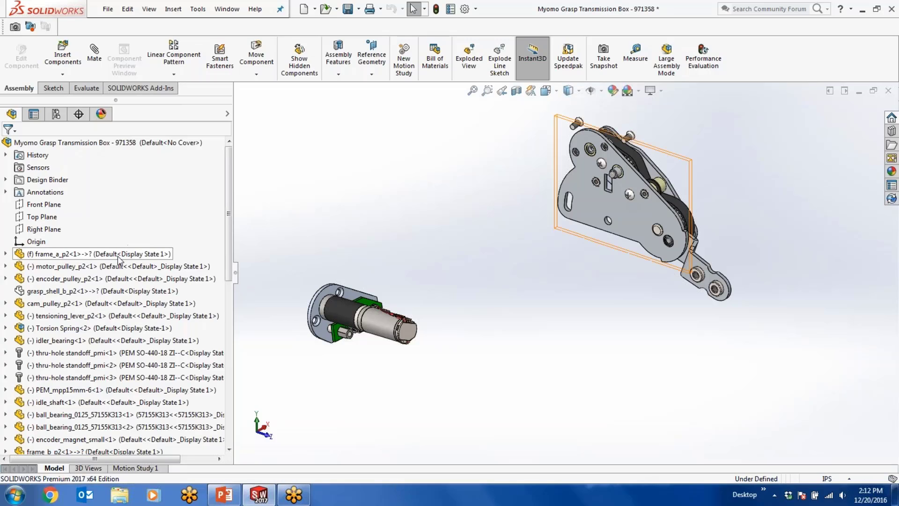
mouse_move(118, 258)
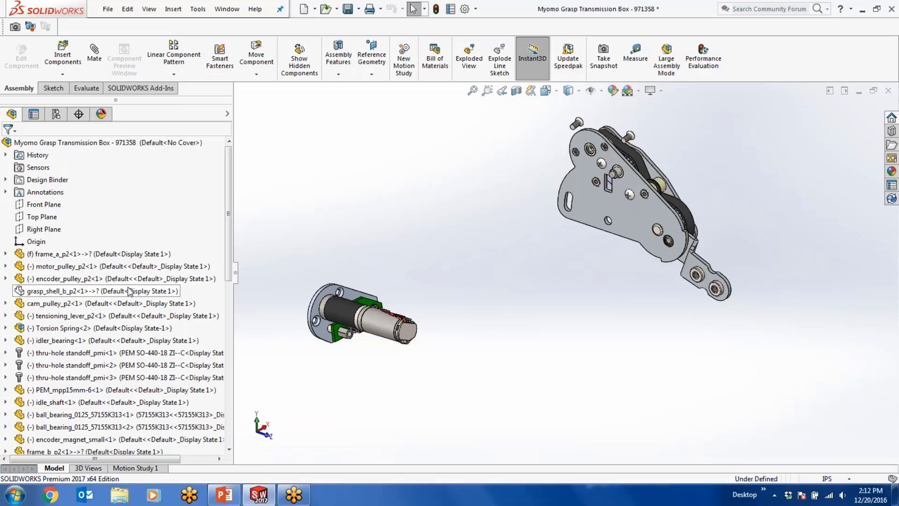
mouse_move(131, 291)
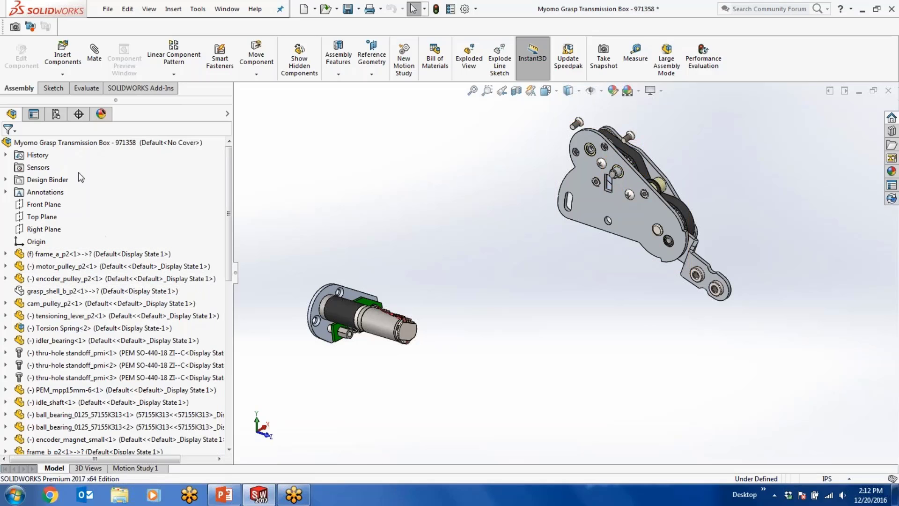
right_click(78, 149)
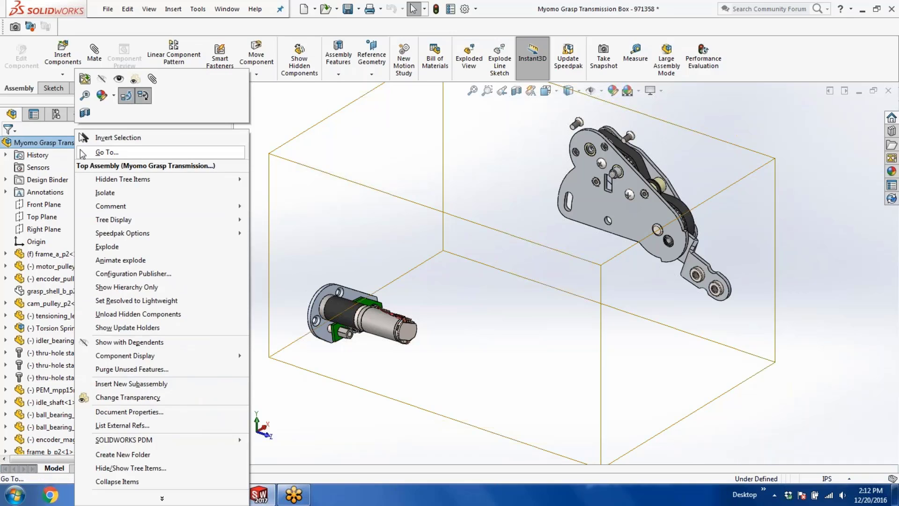
mouse_move(111, 223)
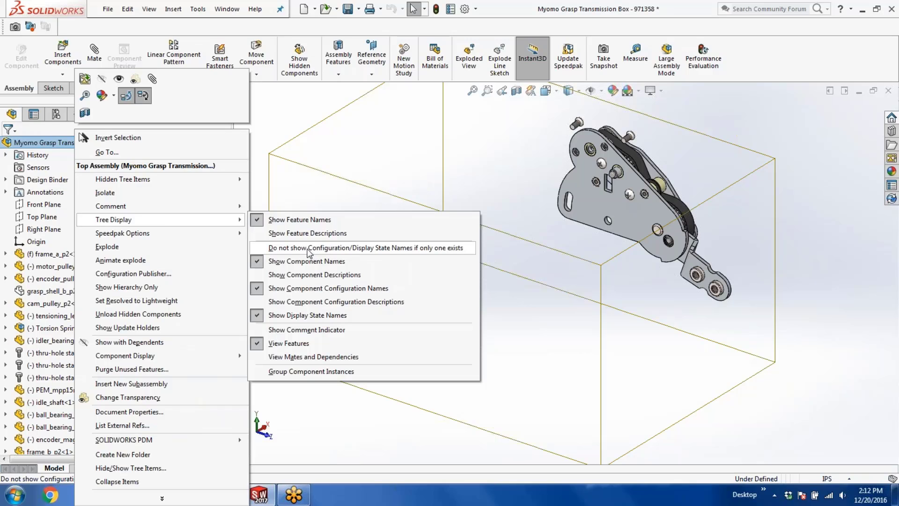
click(308, 254)
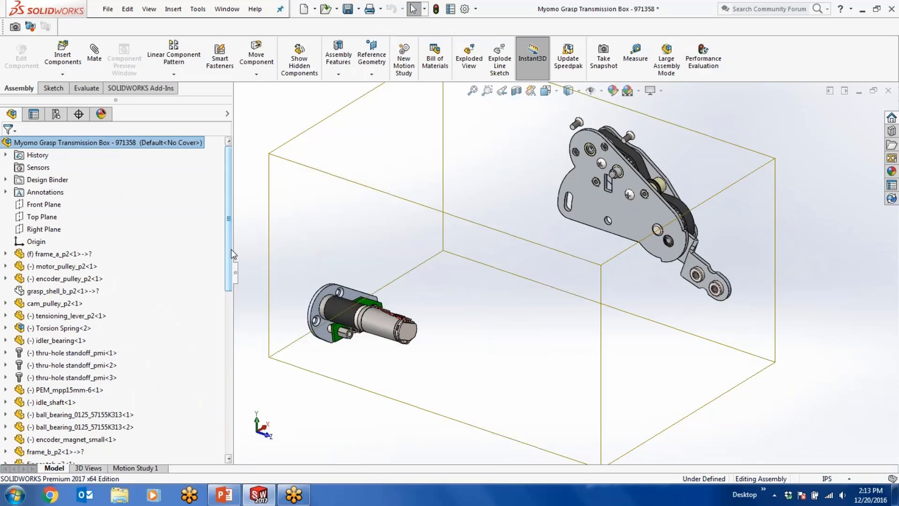
drag(235, 281, 159, 298)
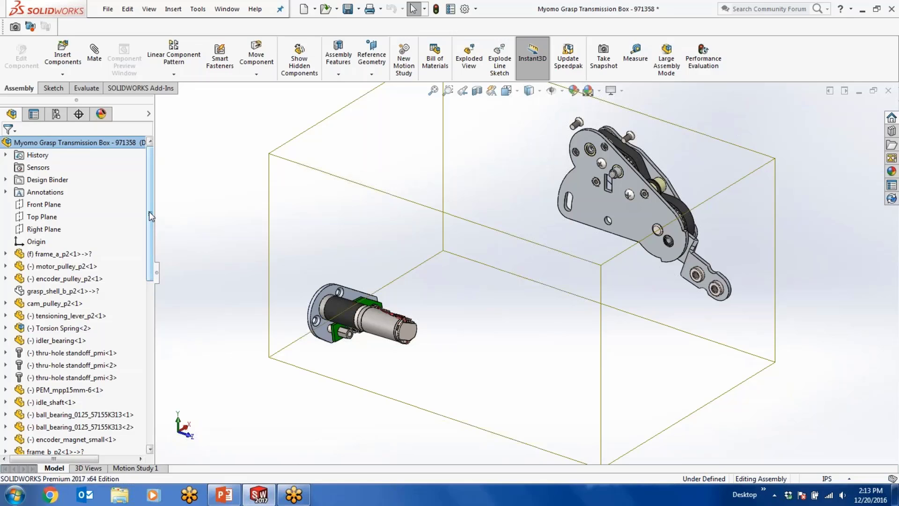
Step: Turn on Group Component Instances in the tree display of the top assembly
drag(149, 212, 152, 229)
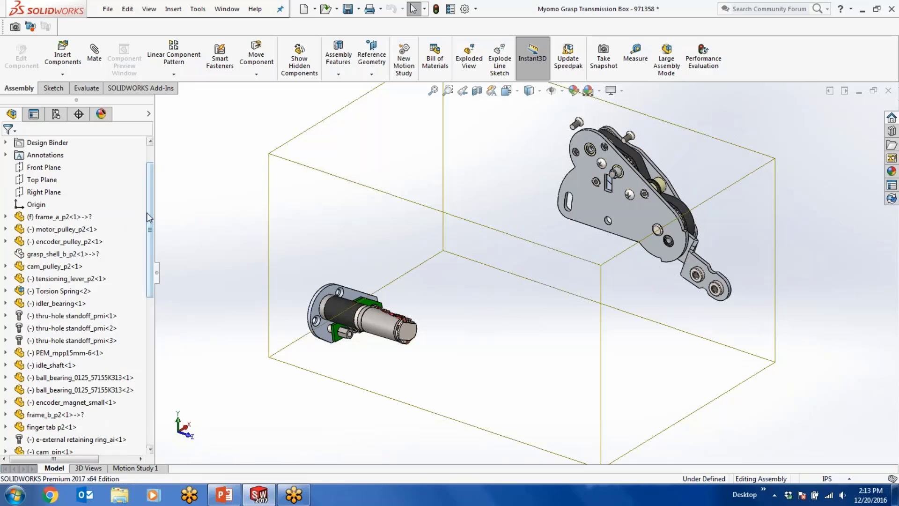
scroll(113, 177, up, 1)
right_click(90, 143)
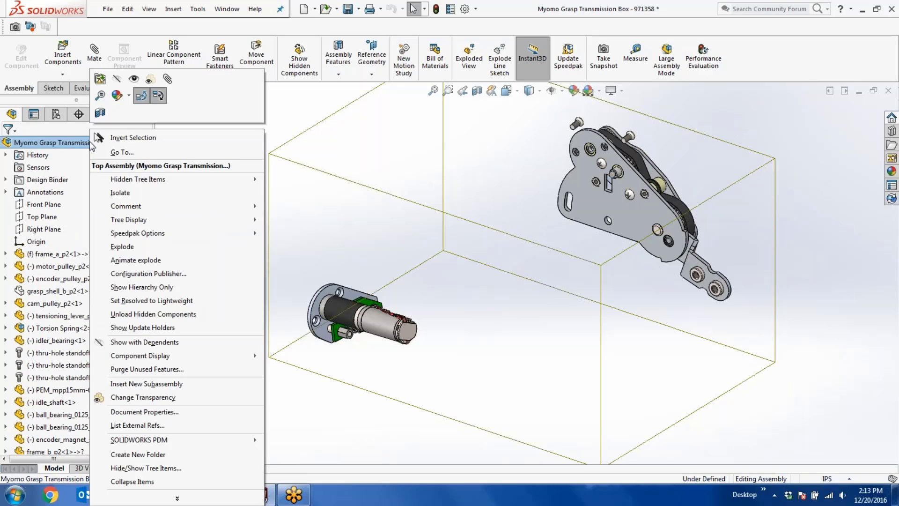
mouse_move(142, 221)
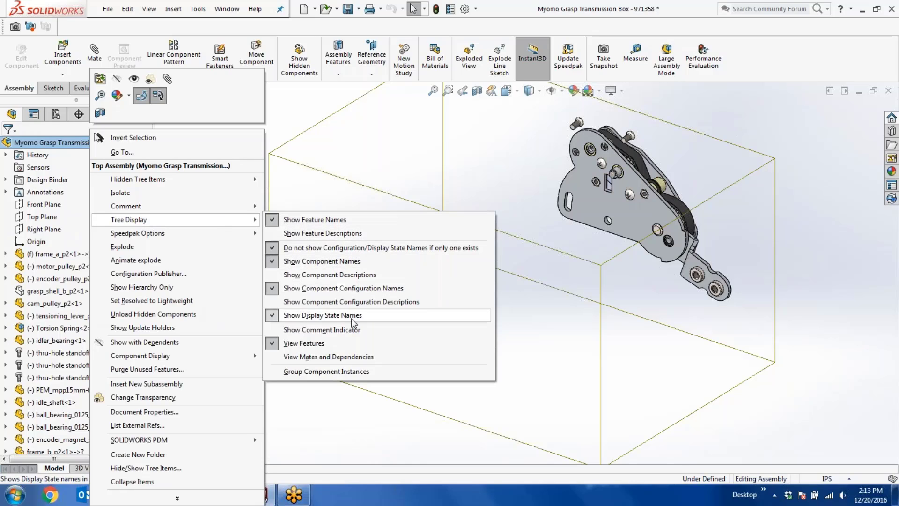
click(324, 371)
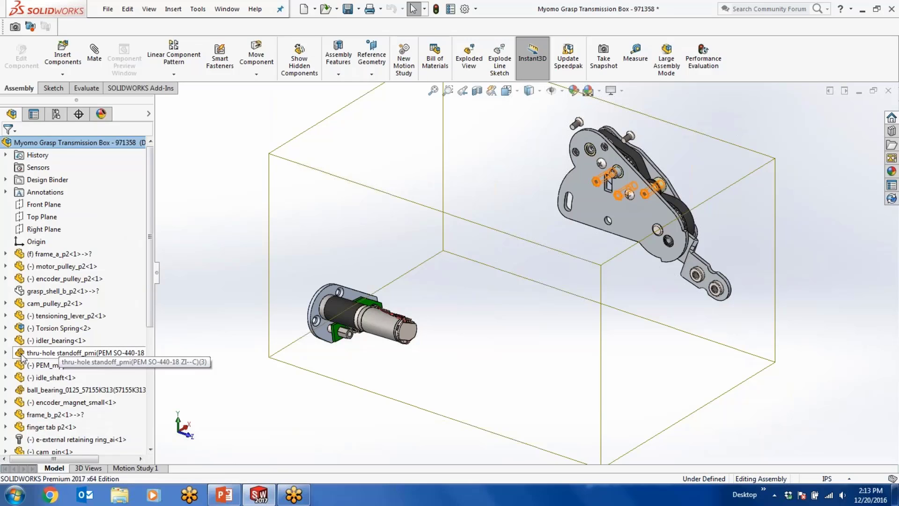
Step: Expand the grouped thru-hole standoff_pmi instances in the feature tree, examine them, and collapse the group again
click(5, 353)
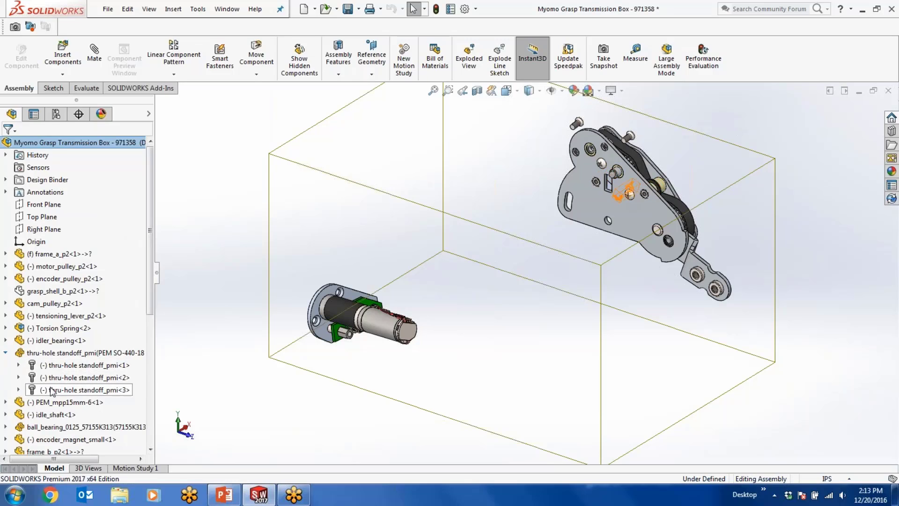
scroll(130, 262, down, 2)
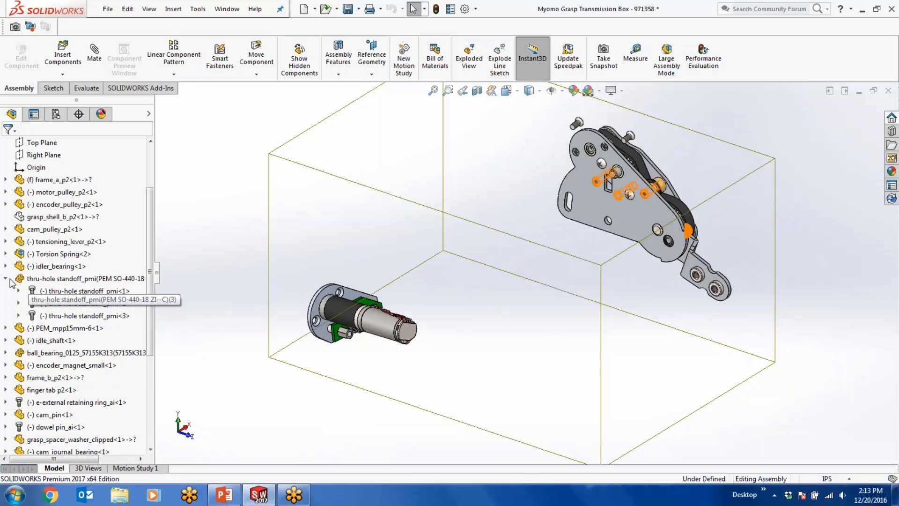
click(6, 278)
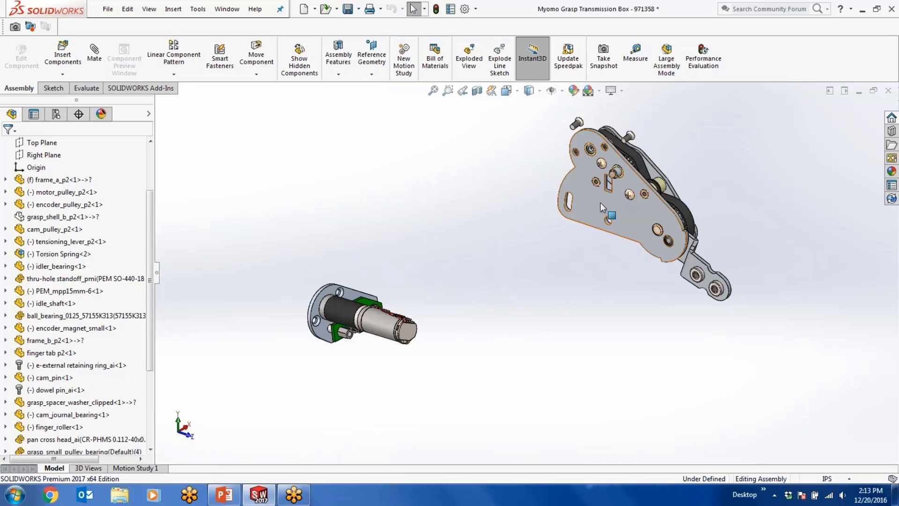
Step: Add a coincident mate between the motor_plate face of the motor sub-assembly and the flat face of frame_a_p2
middle_drag(600, 203, 562, 309)
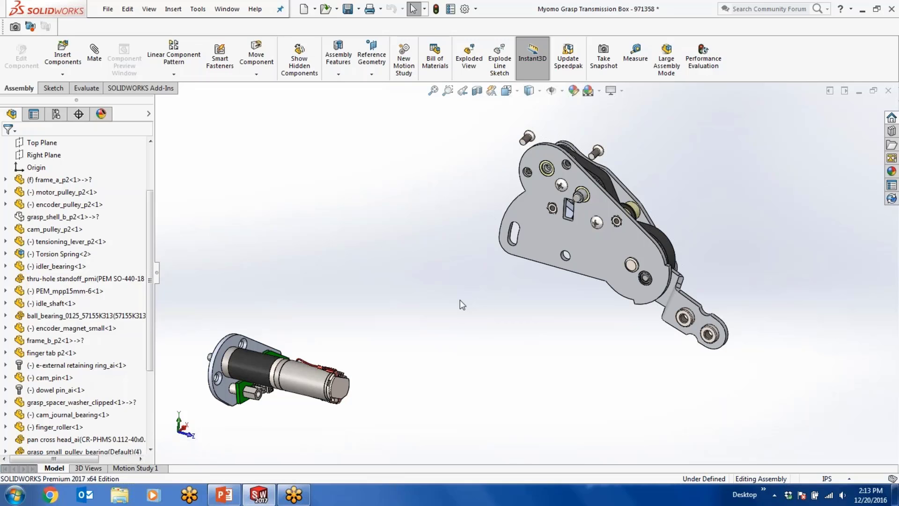
middle_drag(449, 307, 520, 330)
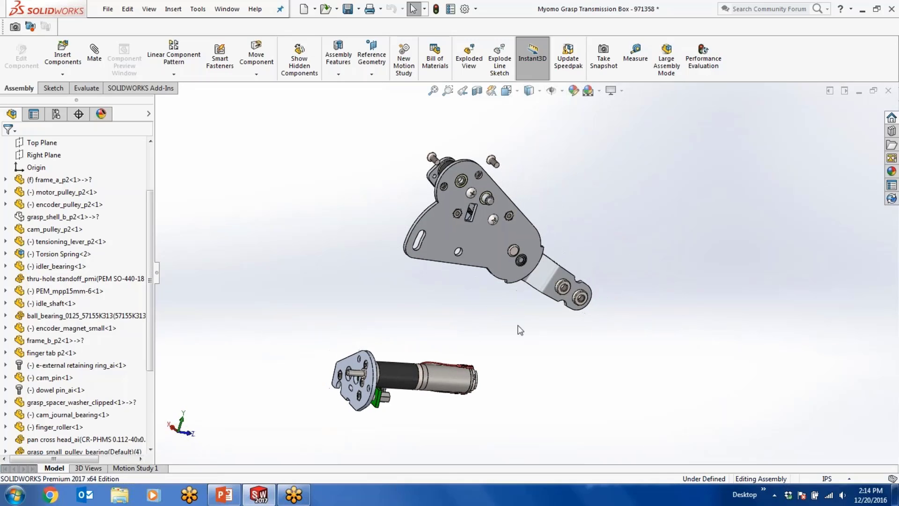
scroll(370, 361, down, 2)
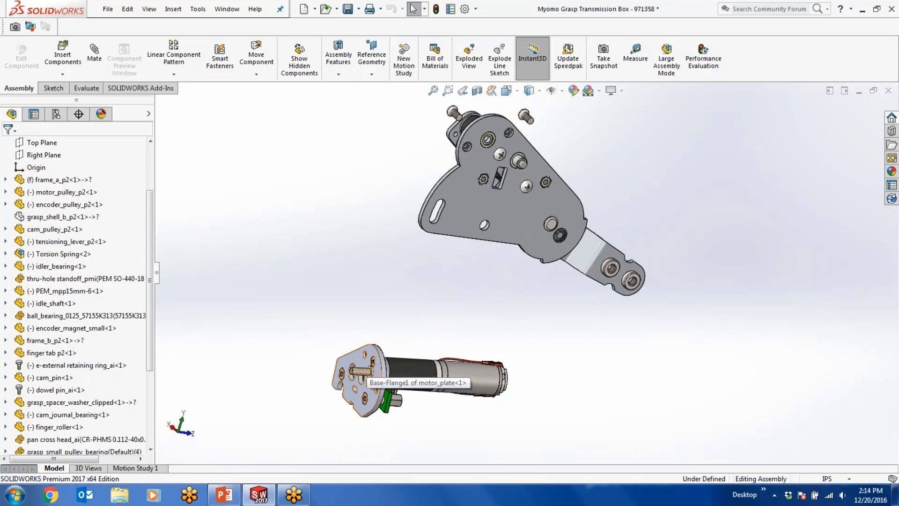
click(368, 363)
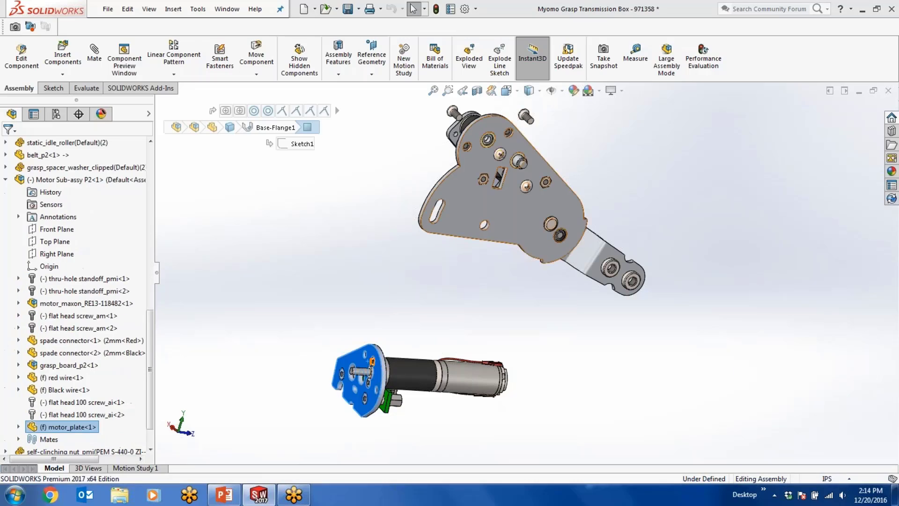
click(476, 136)
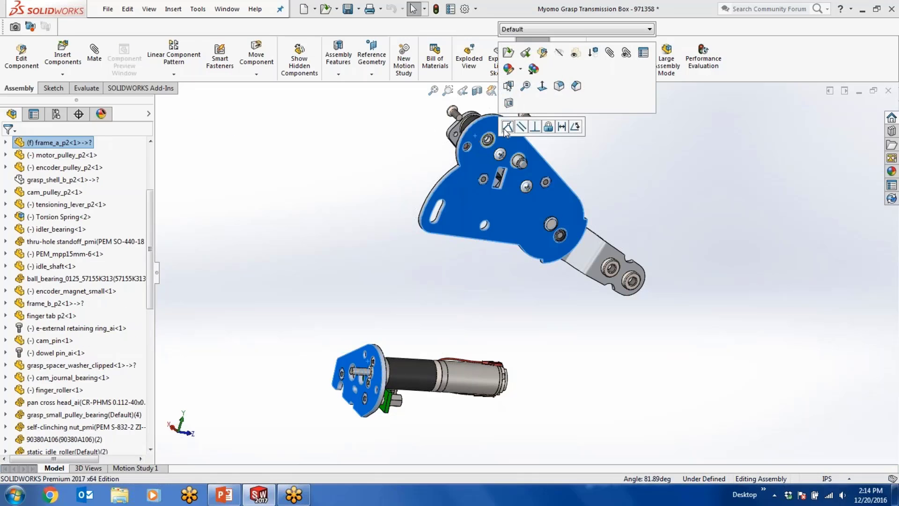
click(504, 128)
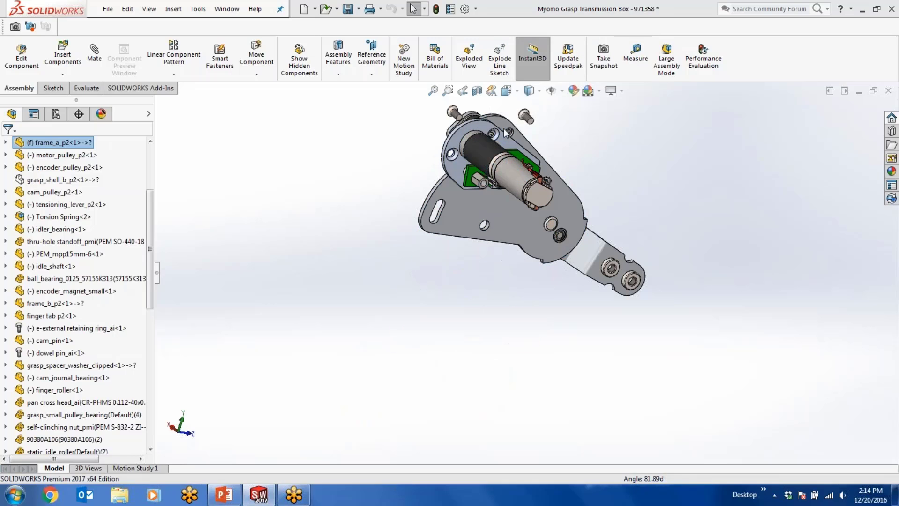
Step: Shift the motor sub-assembly along the frame and mate the motor plate's upper countersunk hole concentric with the matching threaded hole in frame_a_p2
scroll(503, 123, down, 5)
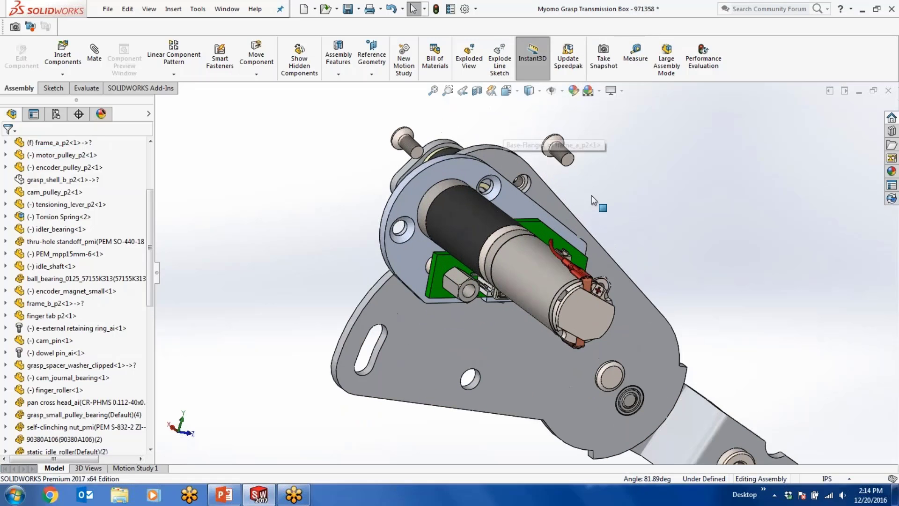
middle_drag(592, 196, 557, 212)
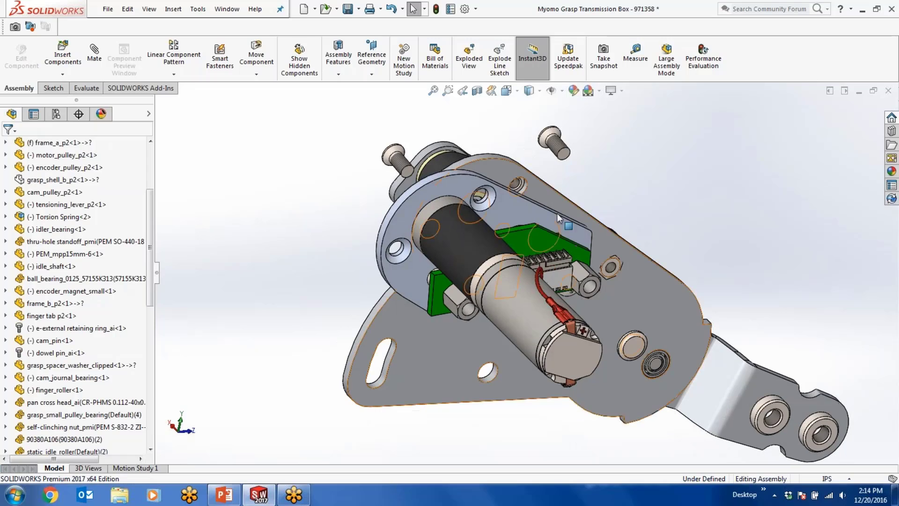
click(503, 199)
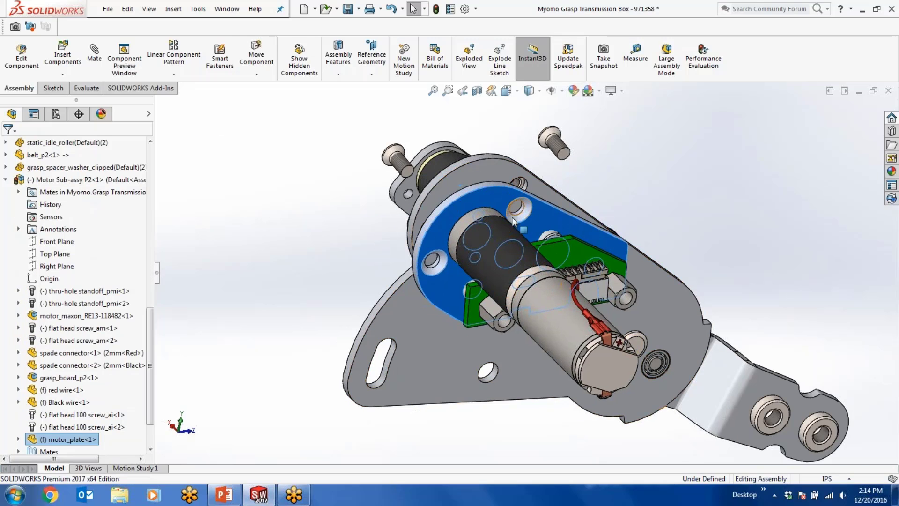
scroll(508, 208, down, 5)
scroll(524, 230, down, 2)
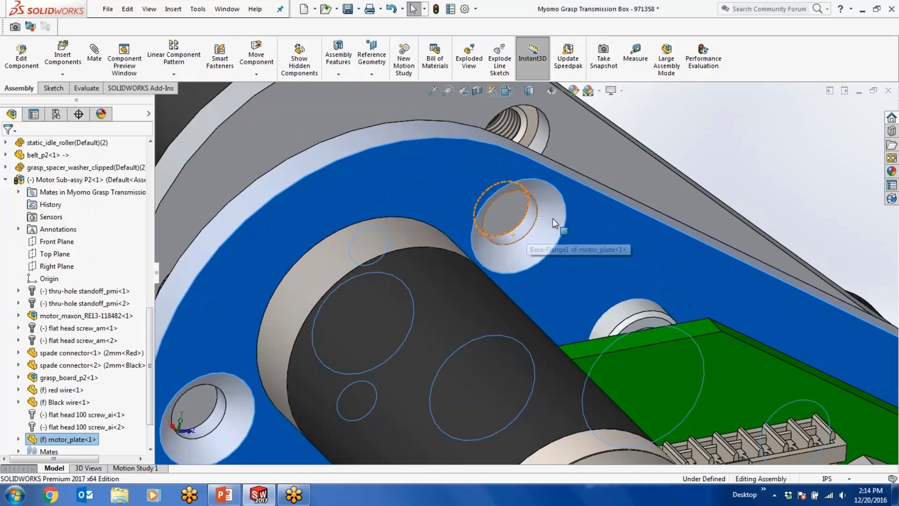
click(683, 164)
click(524, 225)
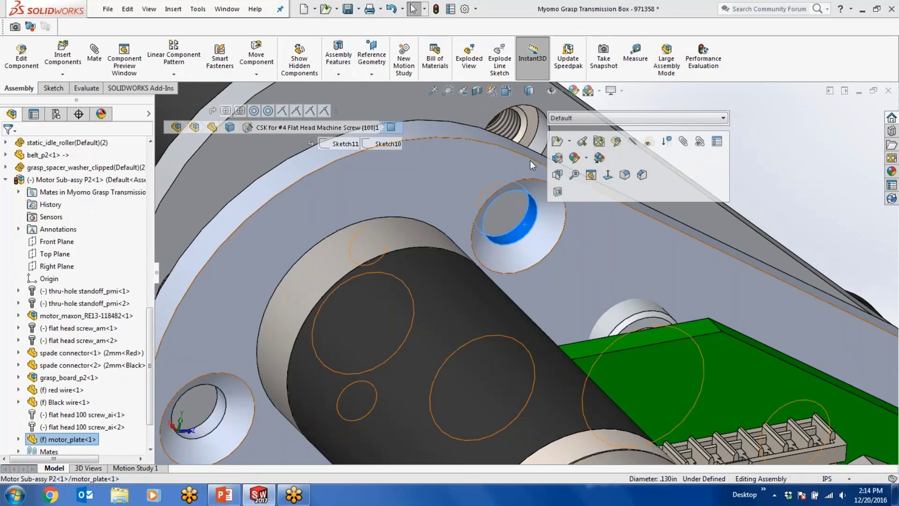
ctrl+click(538, 142)
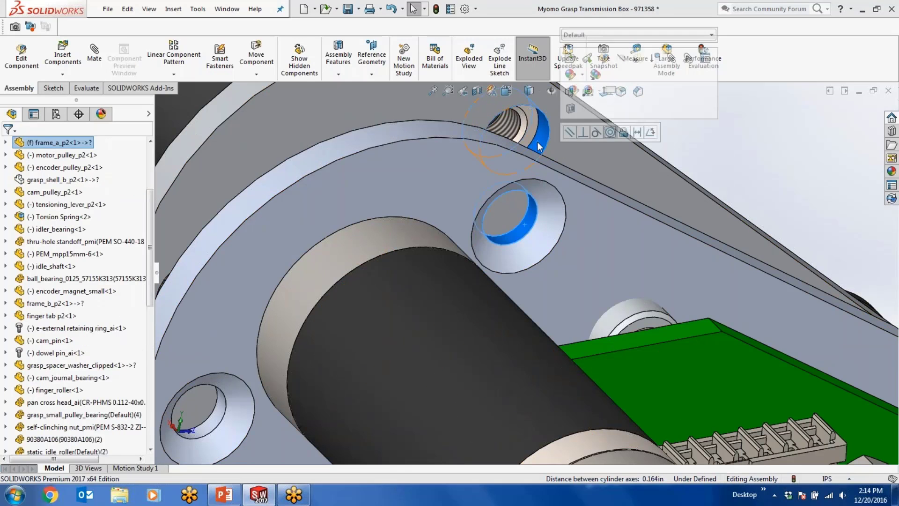
click(608, 136)
Step: Add a concentric mate between the motor plate's second countersunk hole and the matching hole in frame_a_p2
scroll(357, 299, up, 2)
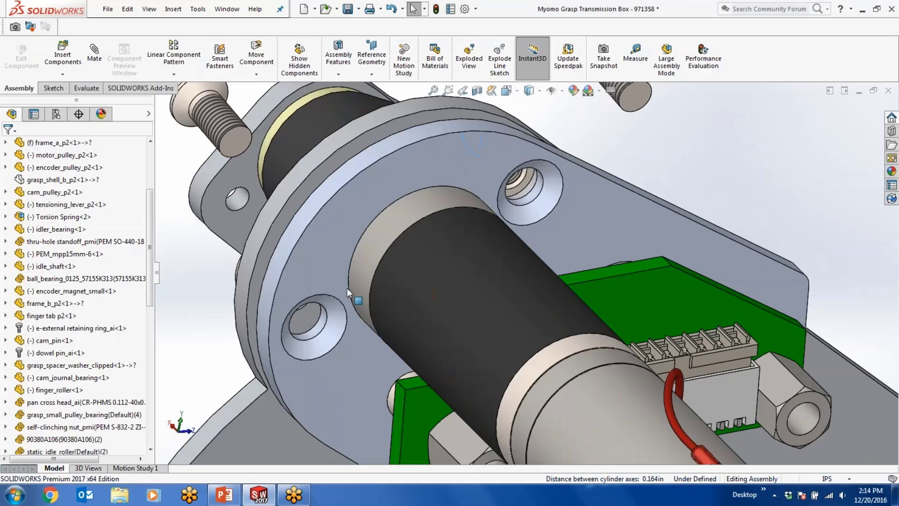
click(314, 333)
scroll(304, 327, up, 3)
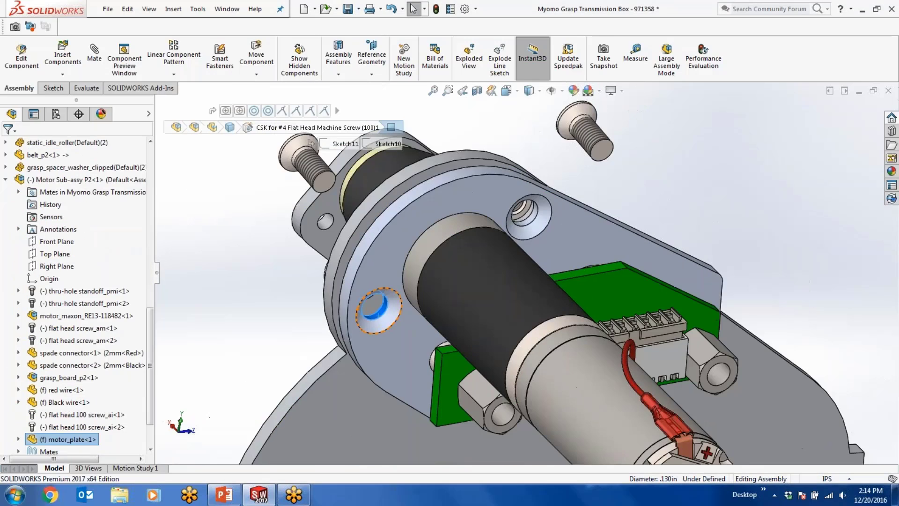
scroll(339, 291, down, 5)
middle_drag(442, 298, 446, 277)
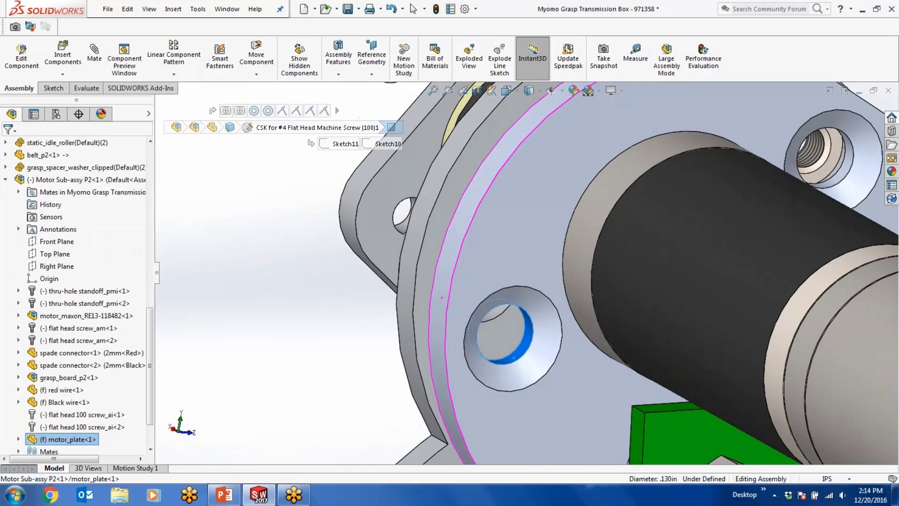
ctrl+click(511, 349)
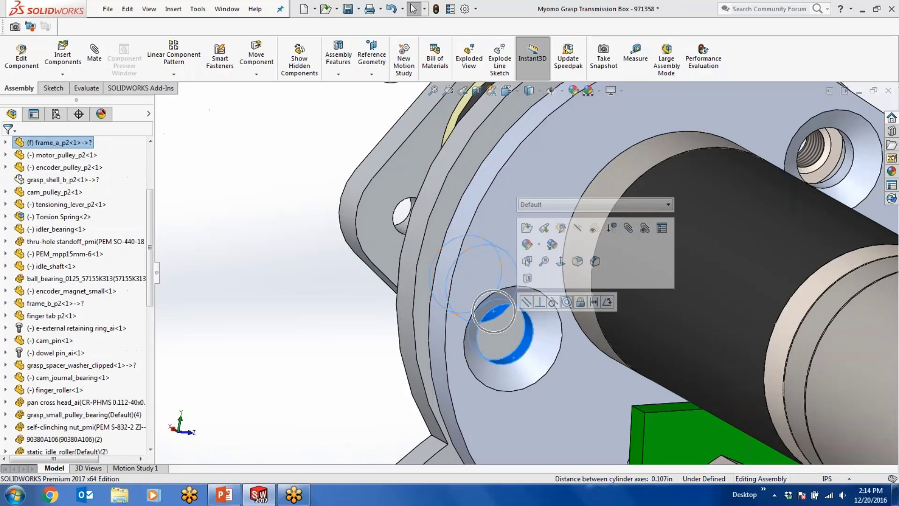
click(555, 302)
scroll(365, 302, up, 6)
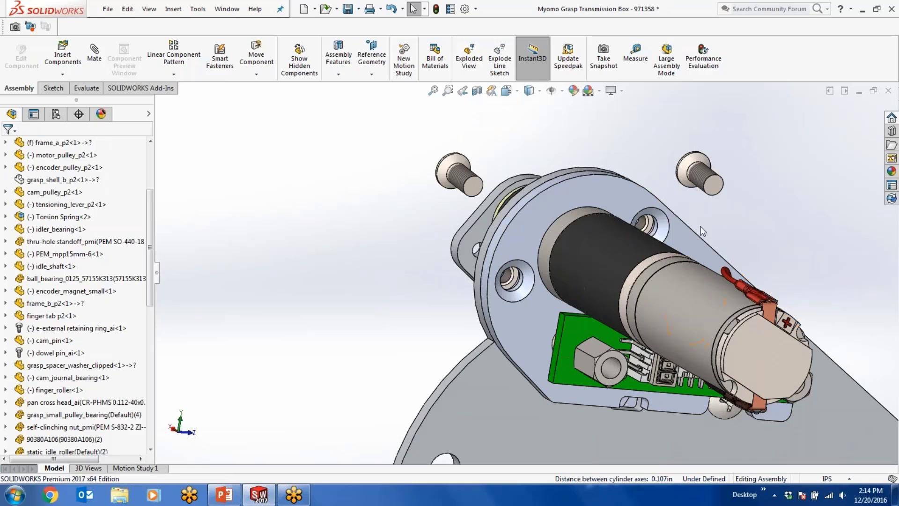
scroll(716, 227, down, 2)
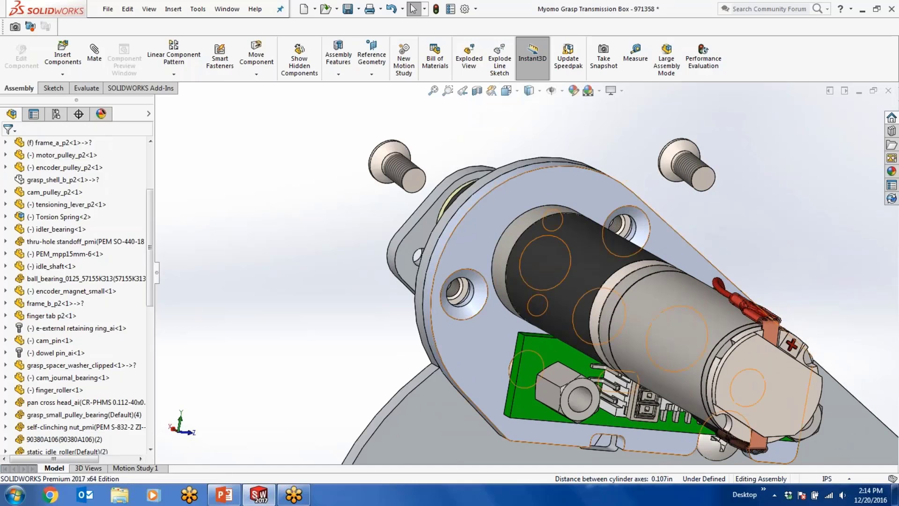
Step: Add a coincident mate between the first loose flat head screw's conical face and the motor plate's lower countersunk hole
middle_drag(442, 229, 393, 180)
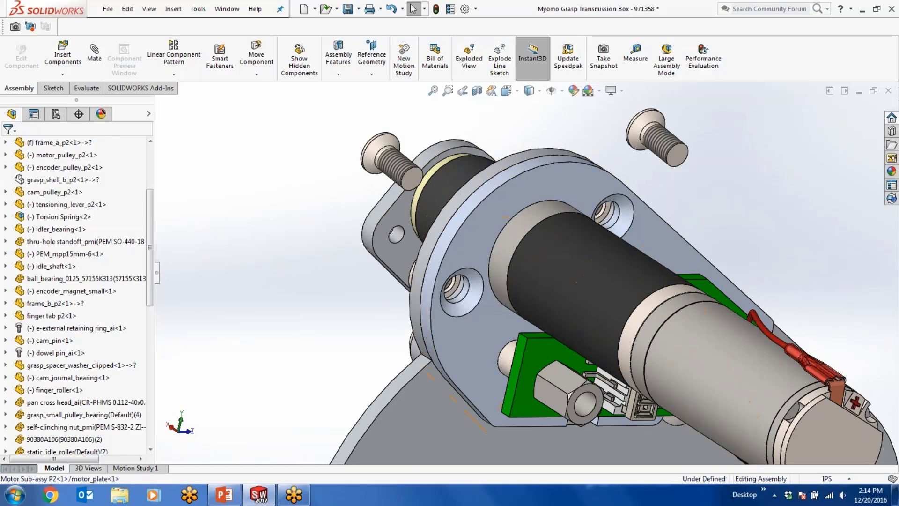
click(374, 158)
ctrl+click(468, 303)
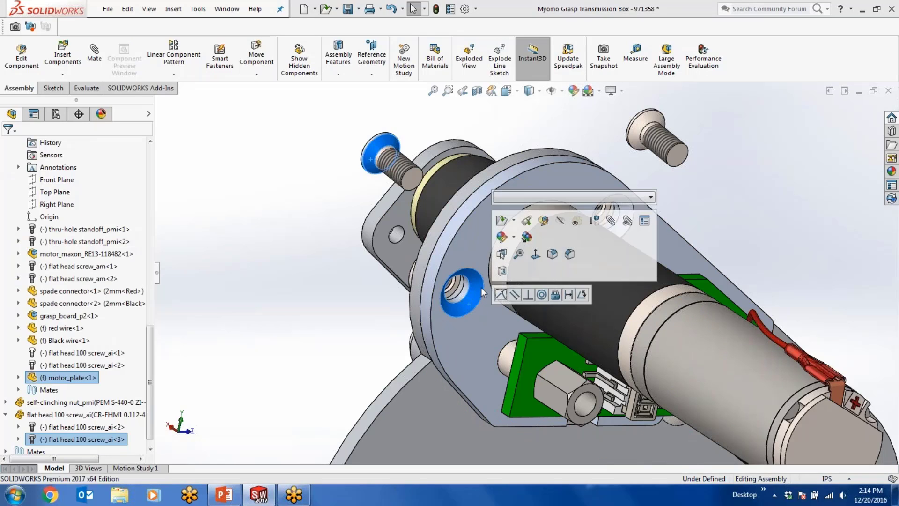
click(500, 294)
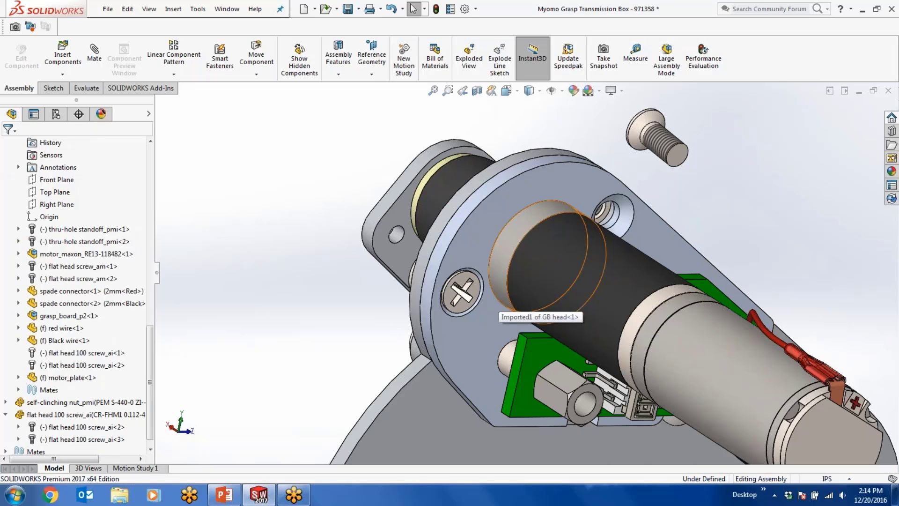
Step: Mate the second flat head screw's conical face coincident with the countersink of the motor plate's upper hole
click(644, 123)
click(619, 215)
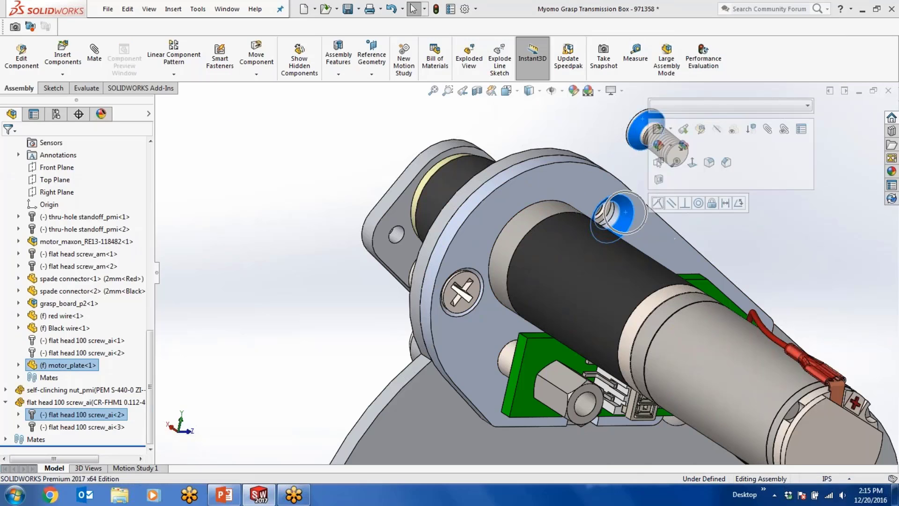
click(658, 204)
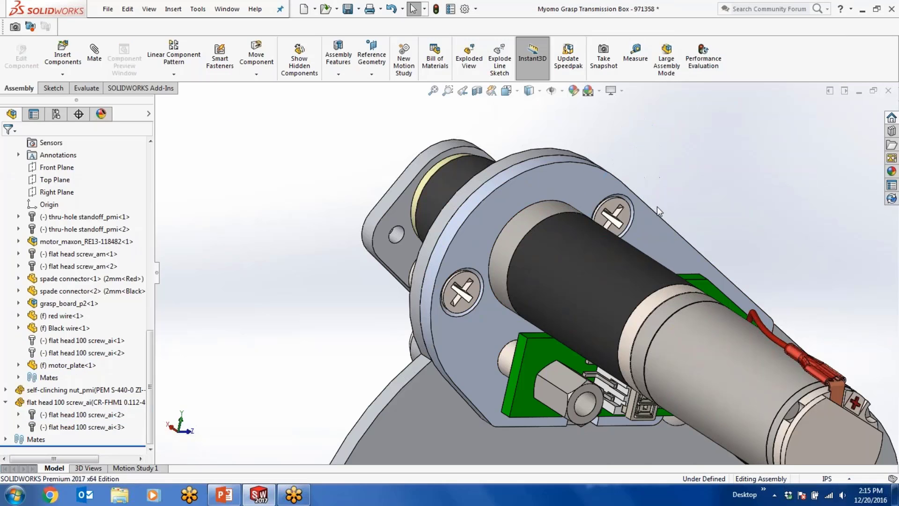
Step: Select the motor_maxon_RE13-118482 sub-assembly through its gearbox body face and open it in its own window
key(z)
key(z)
key(z)
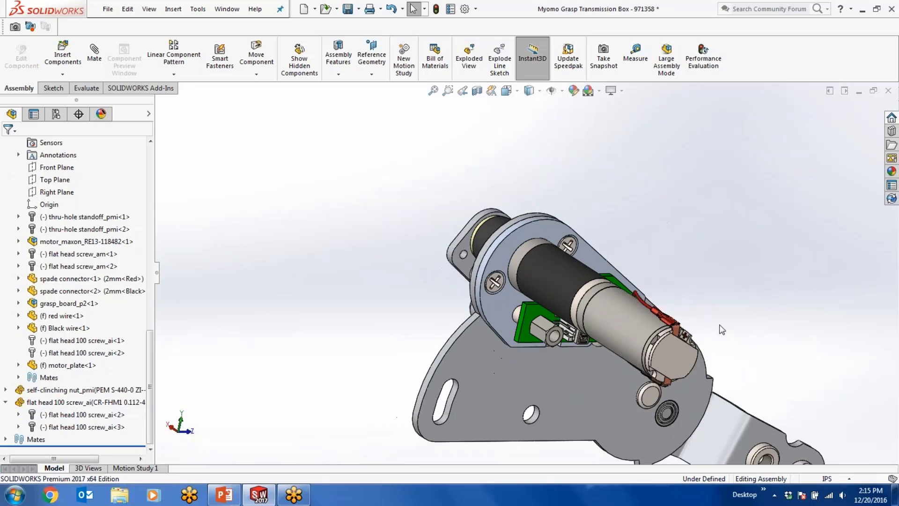
scroll(702, 376, down, 2)
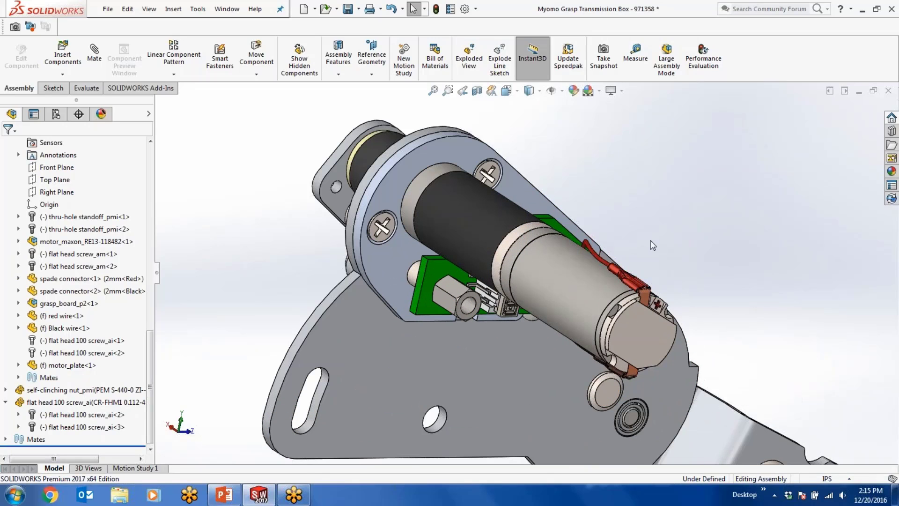
click(474, 209)
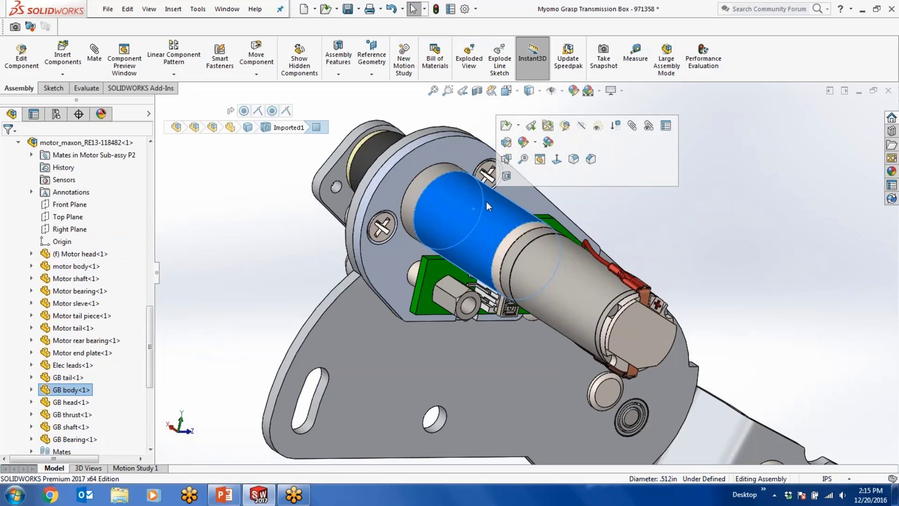
key(d)
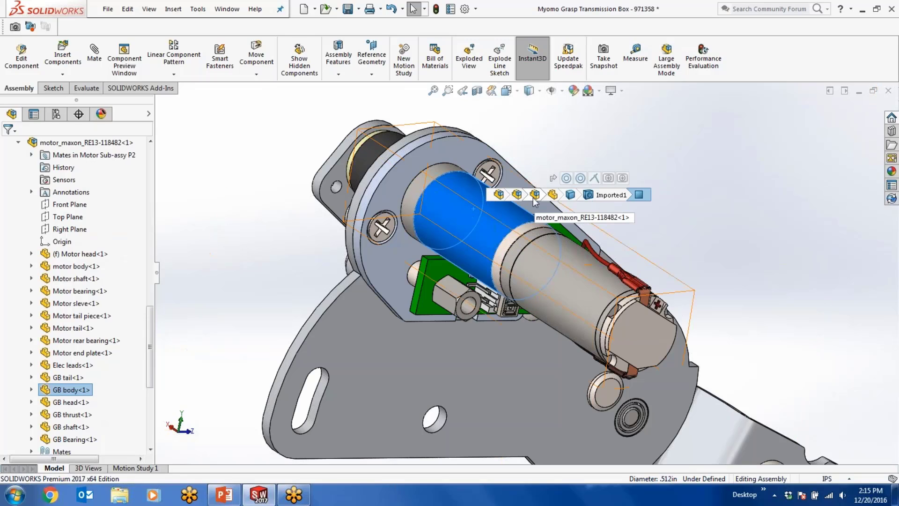
click(534, 195)
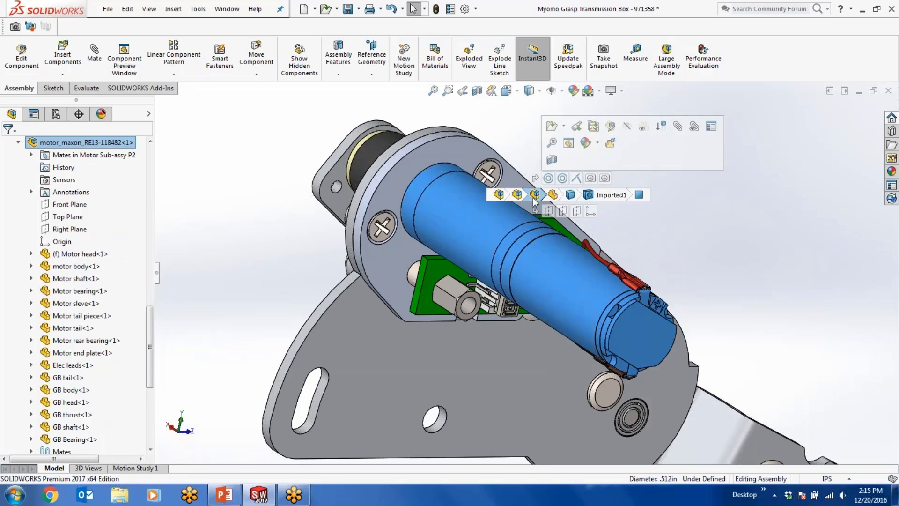
click(568, 143)
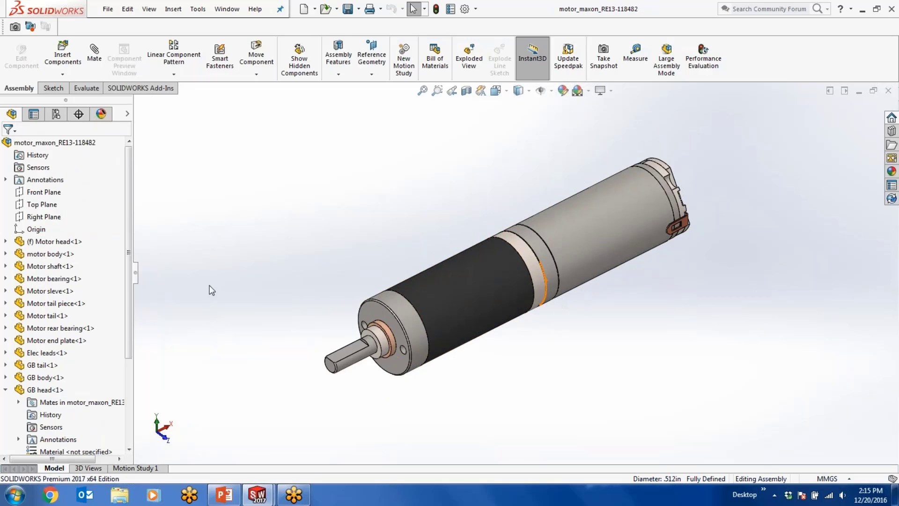
Step: Open the GB head part and convert its imported body into features with FeatureWorks automatic recognition of standard features
click(400, 318)
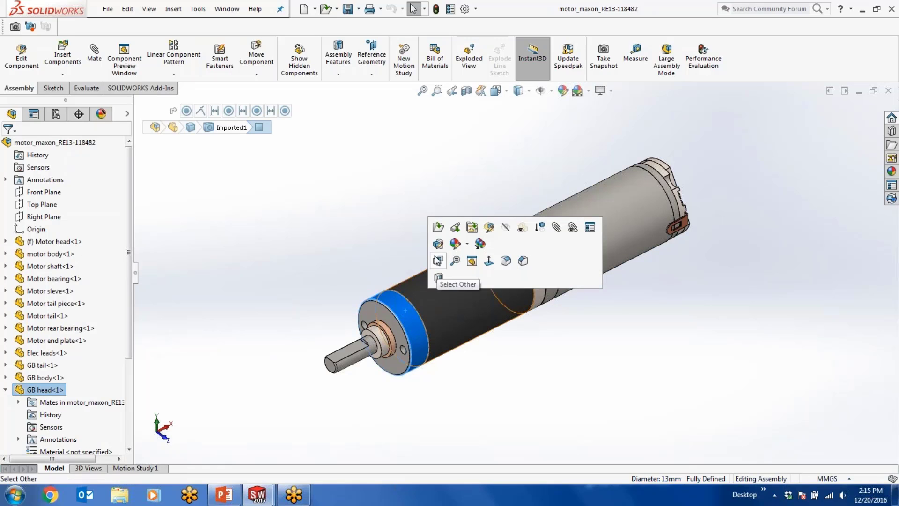
click(437, 230)
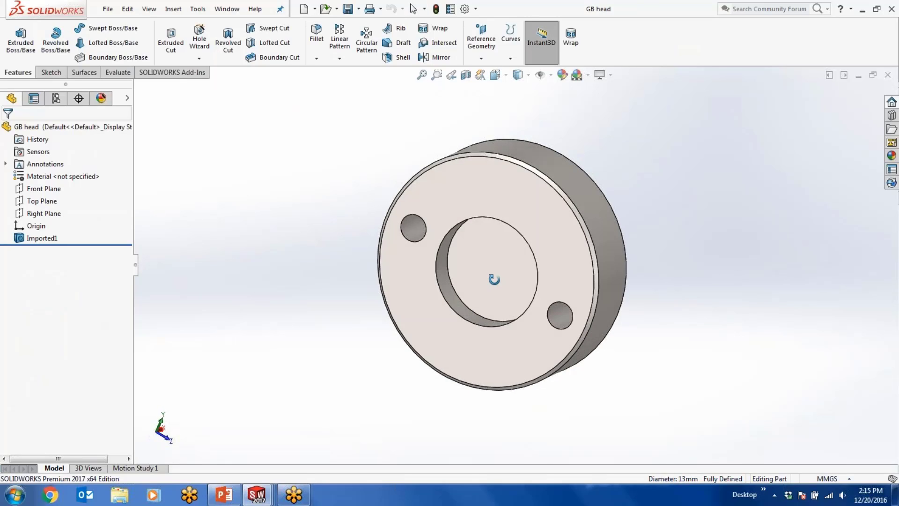
click(44, 241)
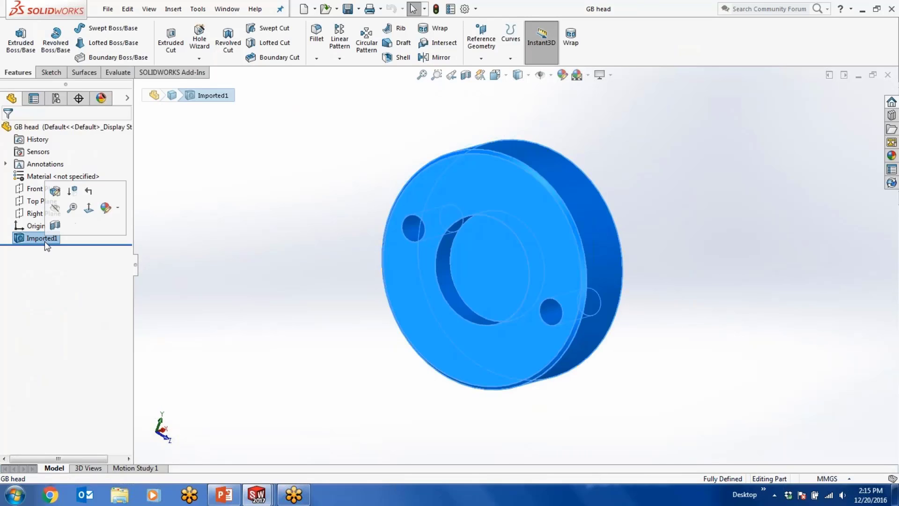
right_click(23, 238)
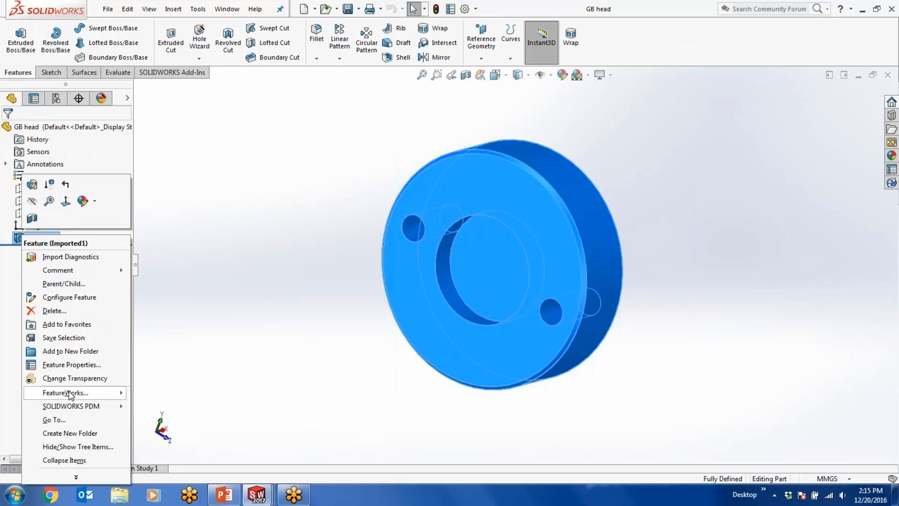
mouse_move(77, 394)
click(149, 394)
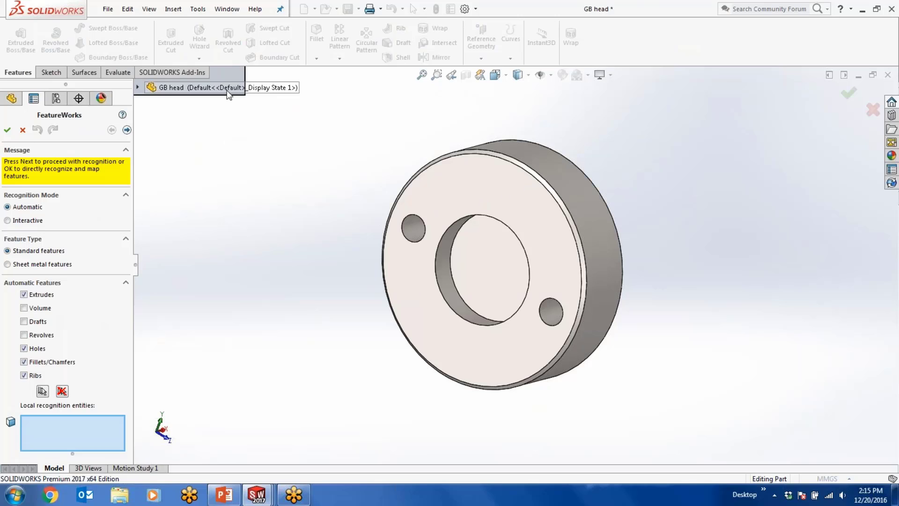
click(127, 130)
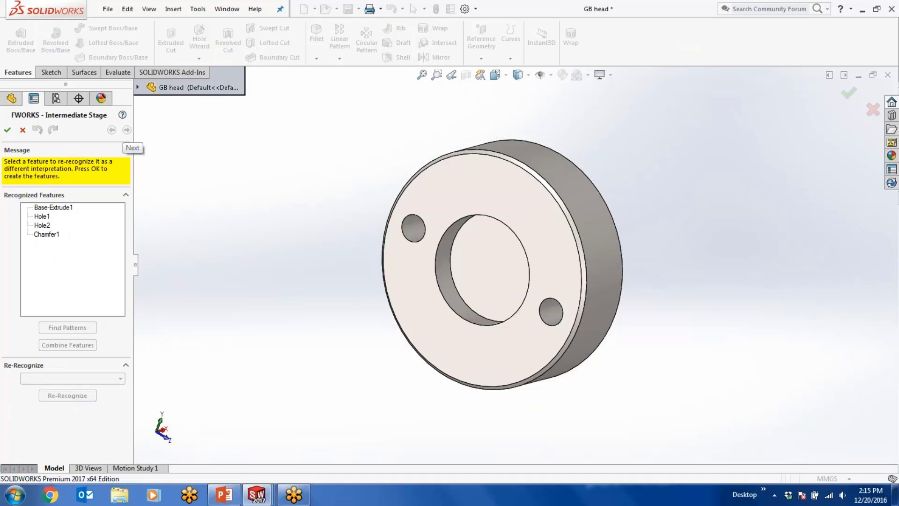
click(7, 130)
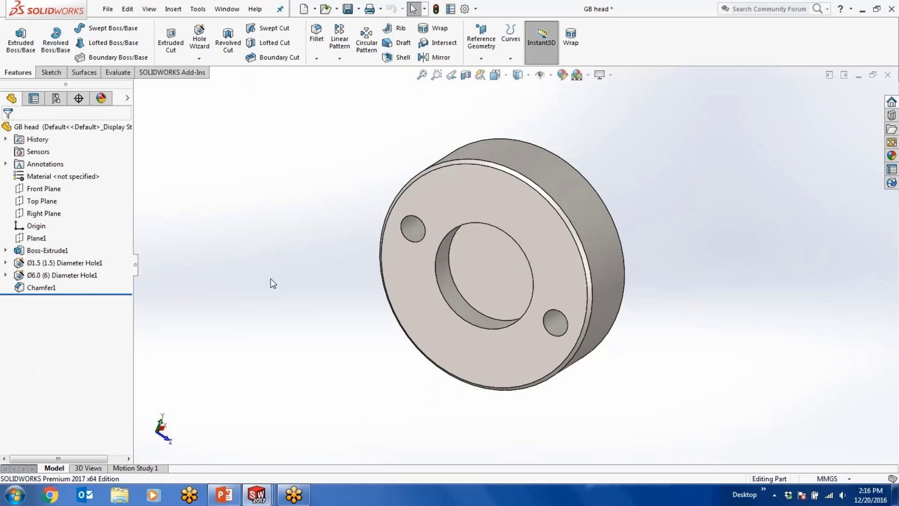
Step: Return to the motor_maxon_RE13-118482 assembly and examine the selection breadcrumbs and mates of the GB head's front face
key(ctrl+Tab)
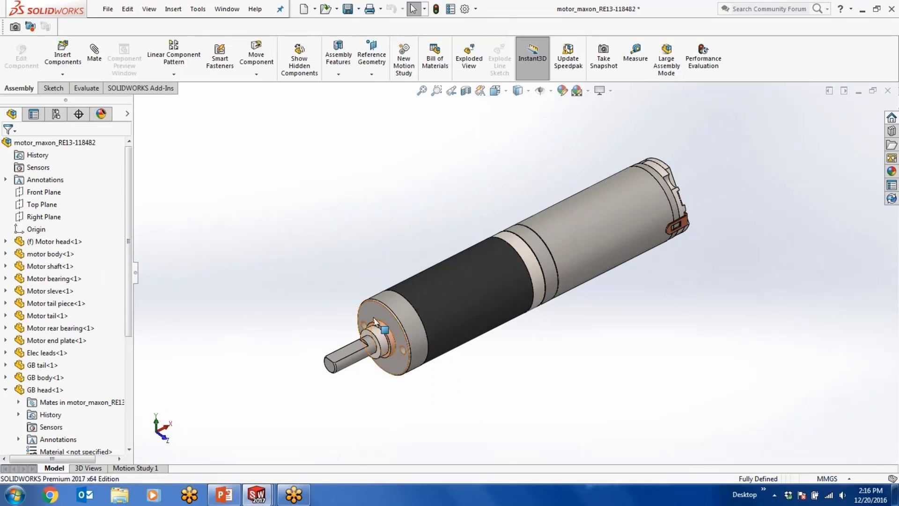
click(365, 316)
key(d)
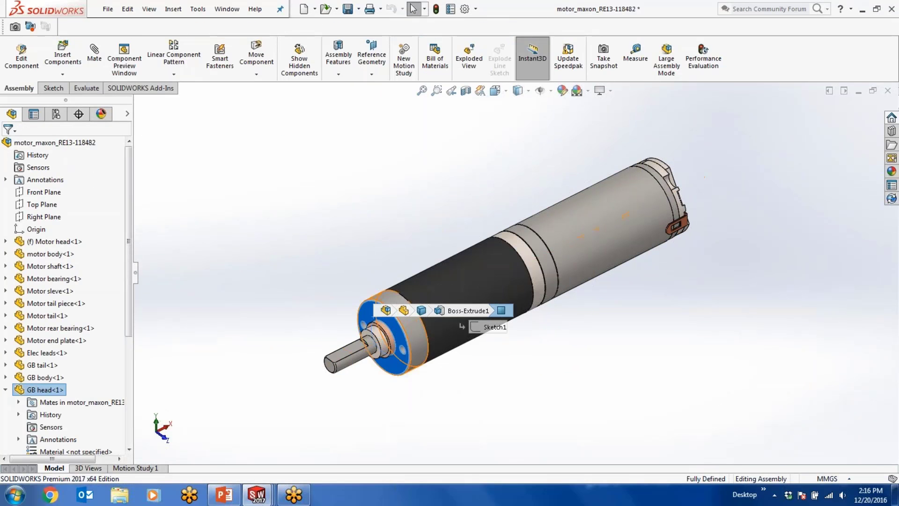
mouse_move(404, 311)
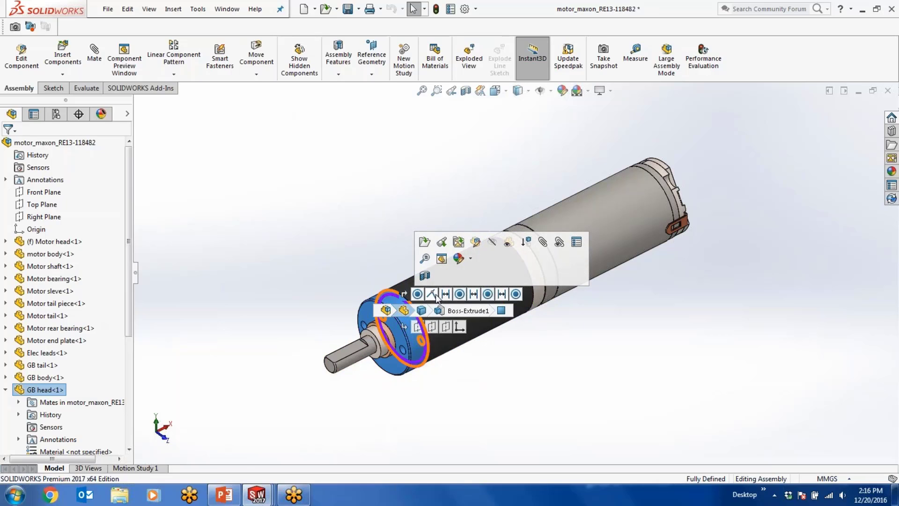
click(353, 245)
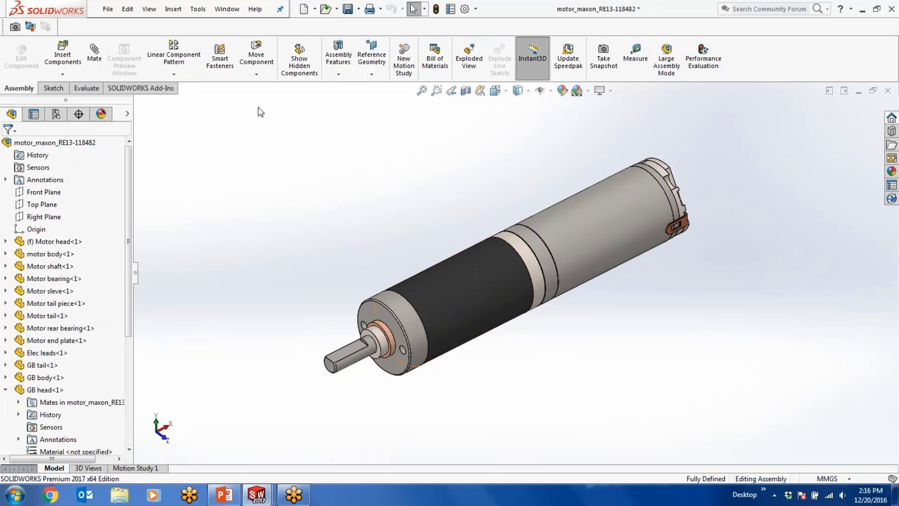
Step: Set up saving the motor assembly as a copy that opens after saving, with Part (*.prt;*.sldprt) as the file type
click(358, 10)
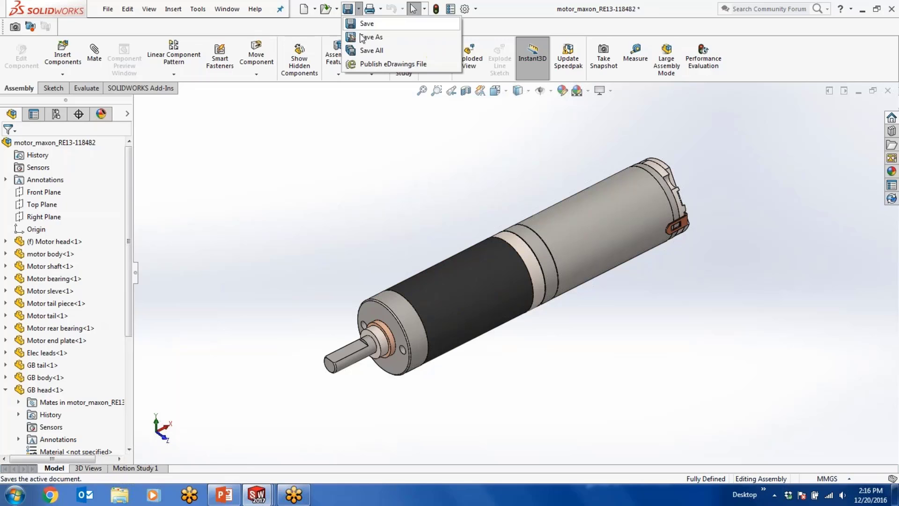
click(375, 39)
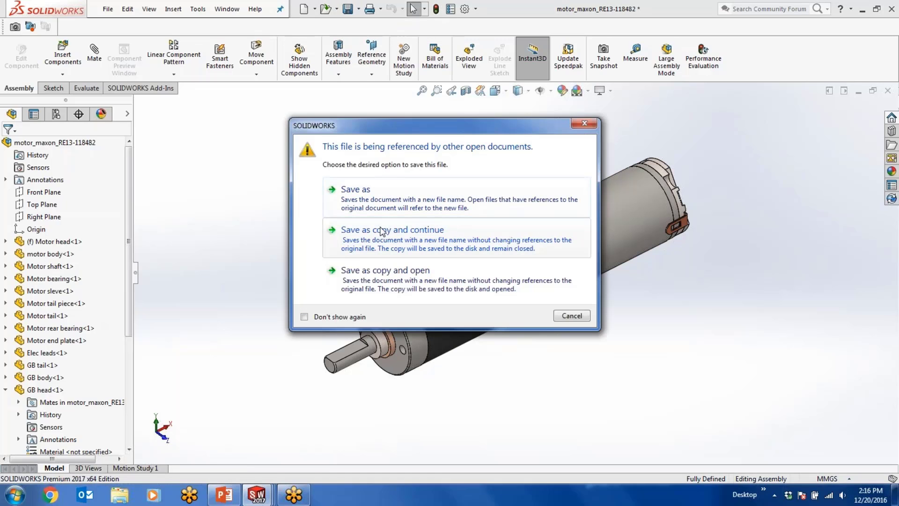
click(384, 270)
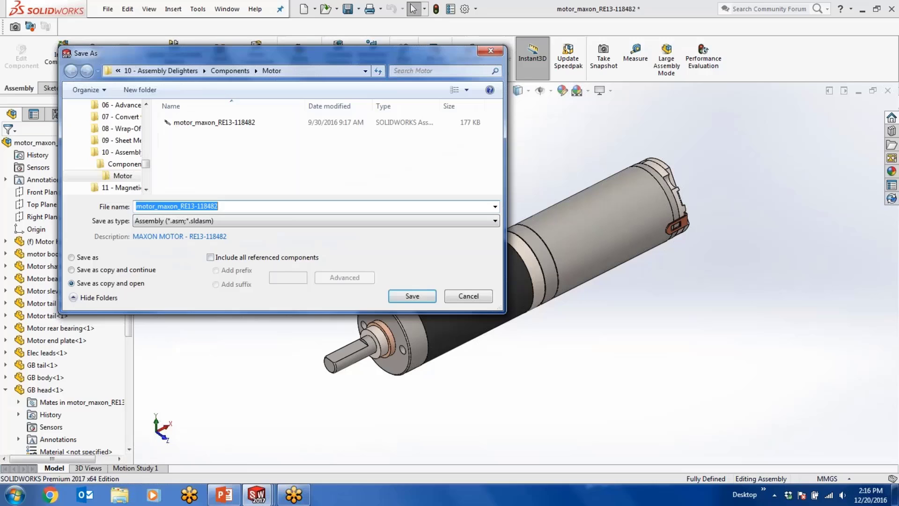
click(178, 222)
click(171, 239)
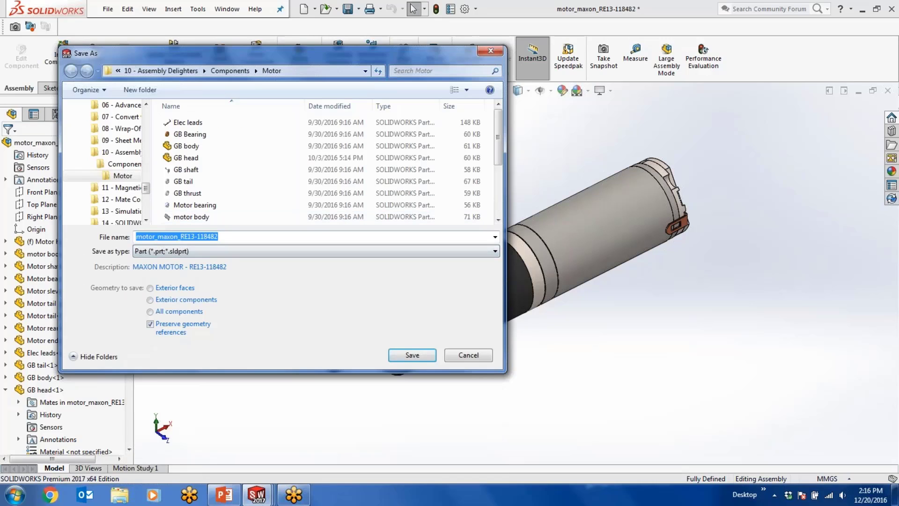
Step: Name the part copy motor and save it over the existing motor.SLDPRT, continuing with a blank template
click(230, 239)
key(BackSpace)
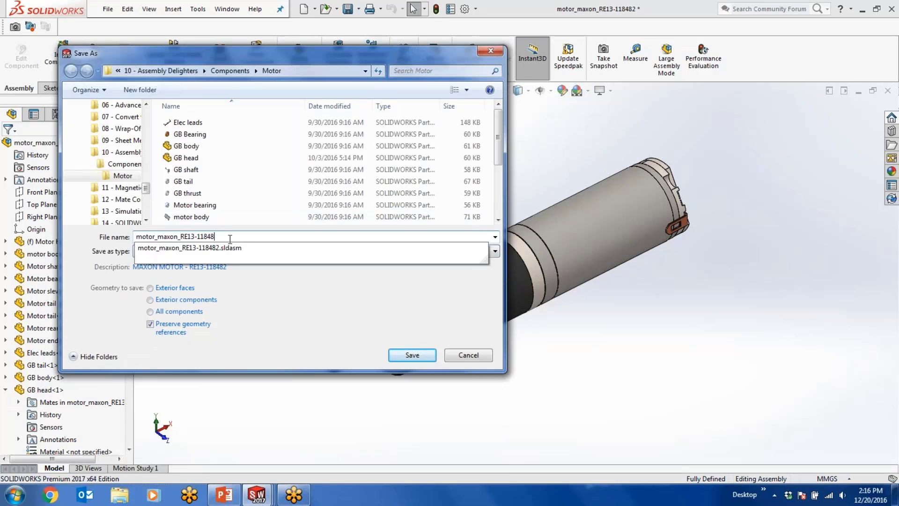
key(BackSpace)
key(BackSpace)
key(BackSpace)
key(BackSpace)
key(BackSpace)
key(BackSpace)
key(BackSpace)
key(BackSpace)
key(BackSpace)
key(BackSpace)
key(BackSpace)
key(BackSpace)
key(BackSpace)
key(BackSpace)
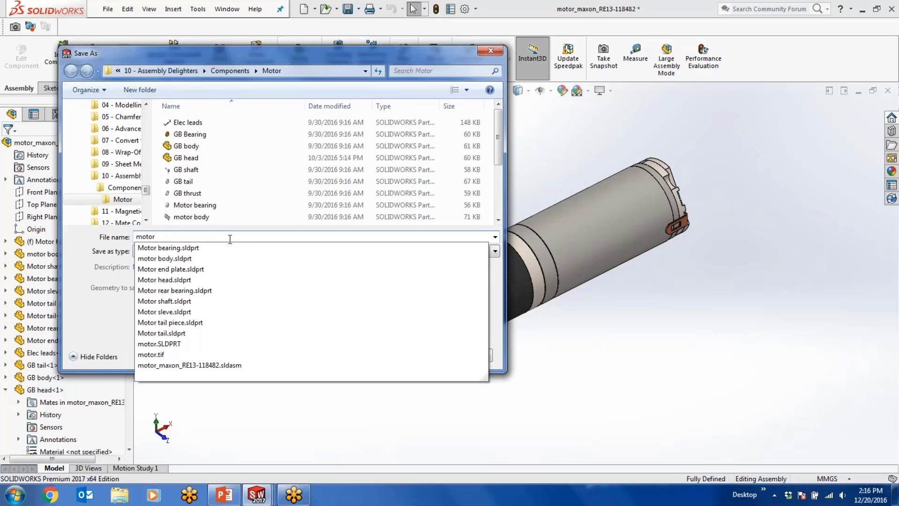
click(89, 308)
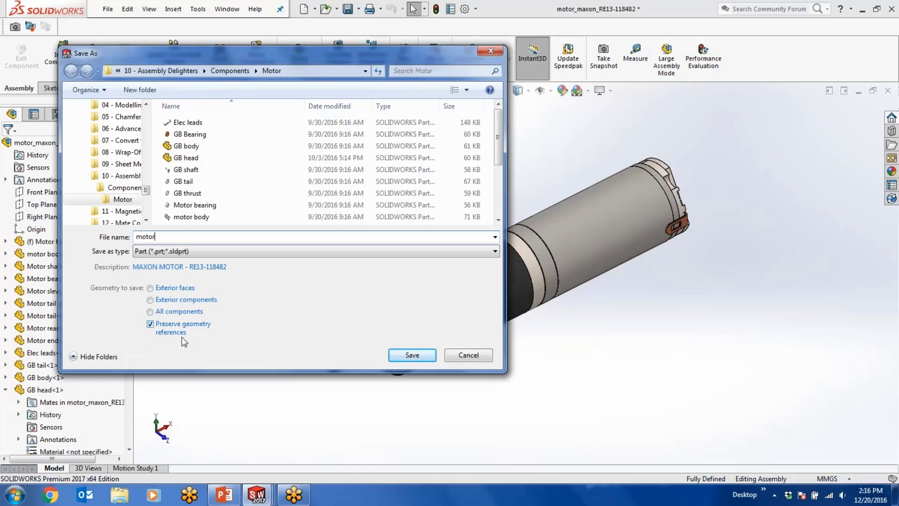
click(412, 355)
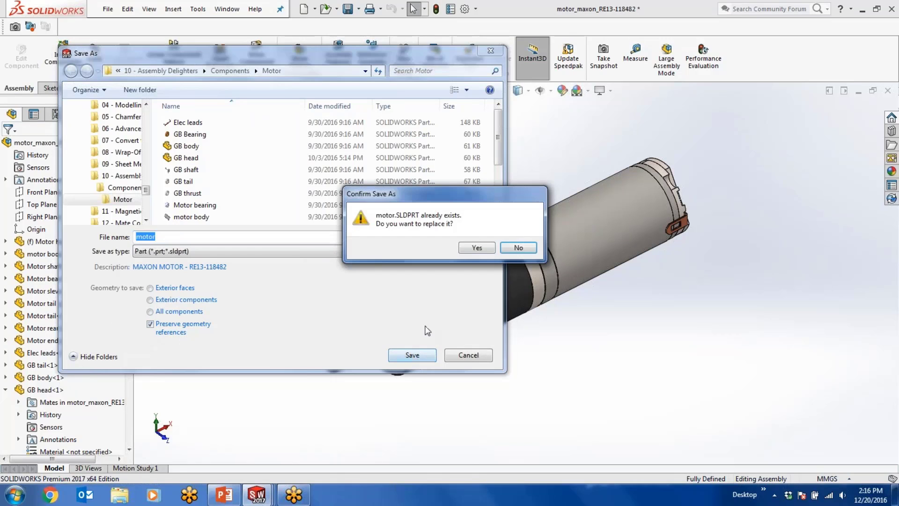
click(476, 248)
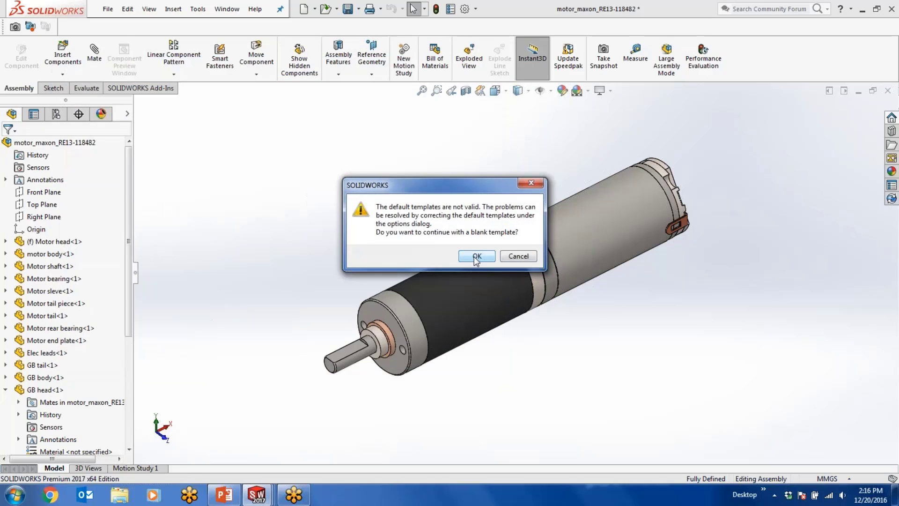
click(476, 258)
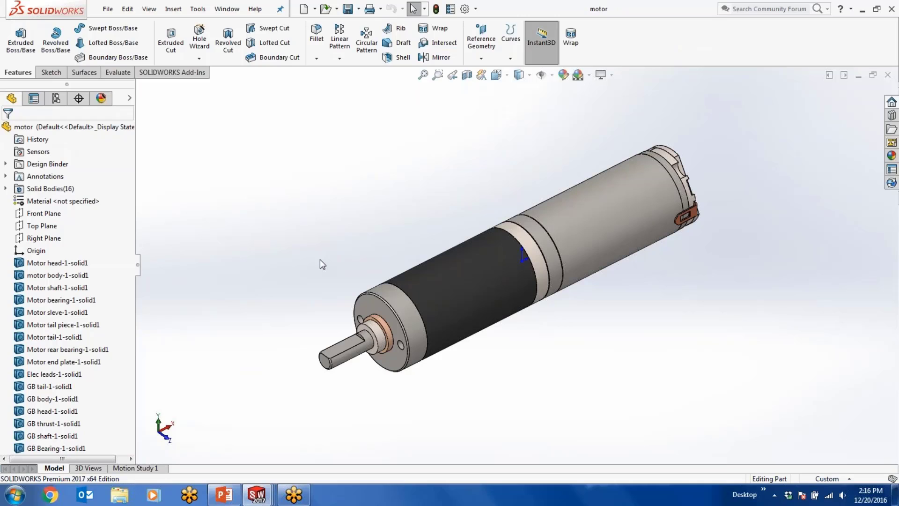
Step: Switch back to the Myomo Grasp Transmission Box assembly and show the whole model
key(ctrl+Tab)
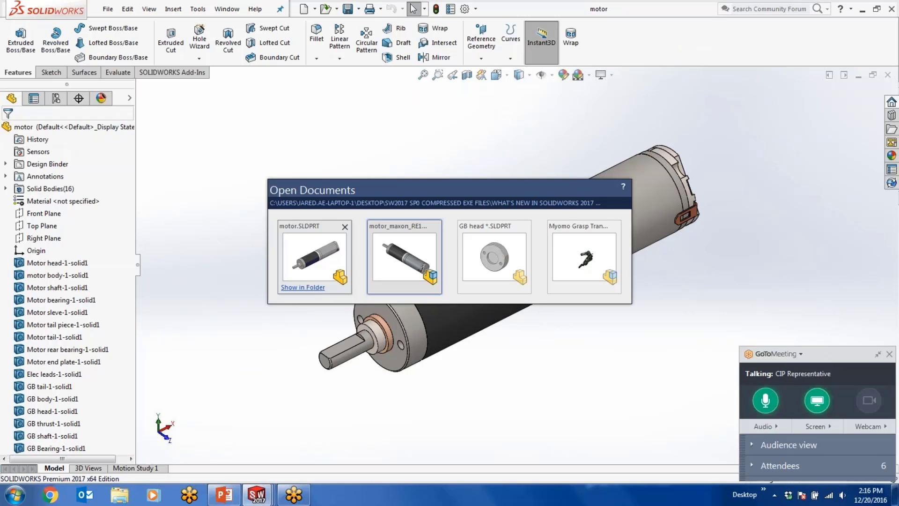
key(ctrl+Tab)
key(ctrl+Tab)
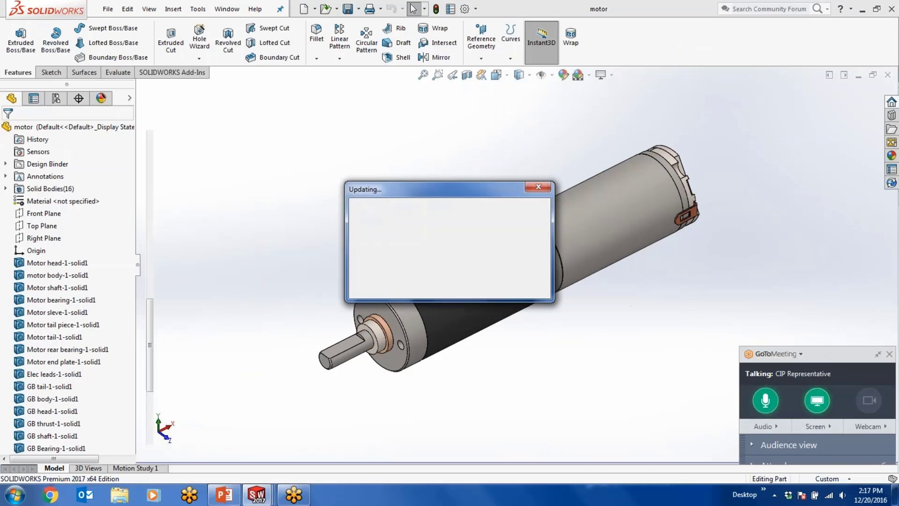
key(f)
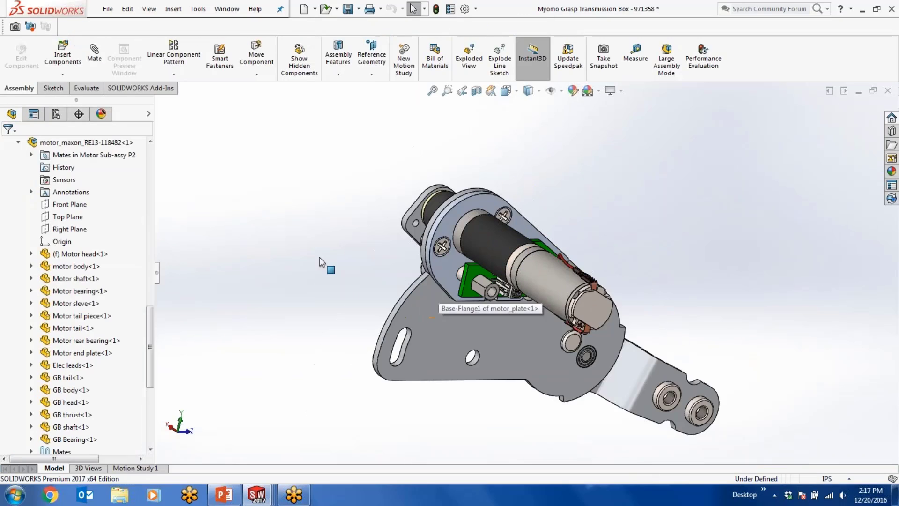
Step: Replace motor_maxon_RE13-118482 within Motor Sub-assy P2 with the motor part, re-attaching its mates and accepting the mated entities
click(494, 275)
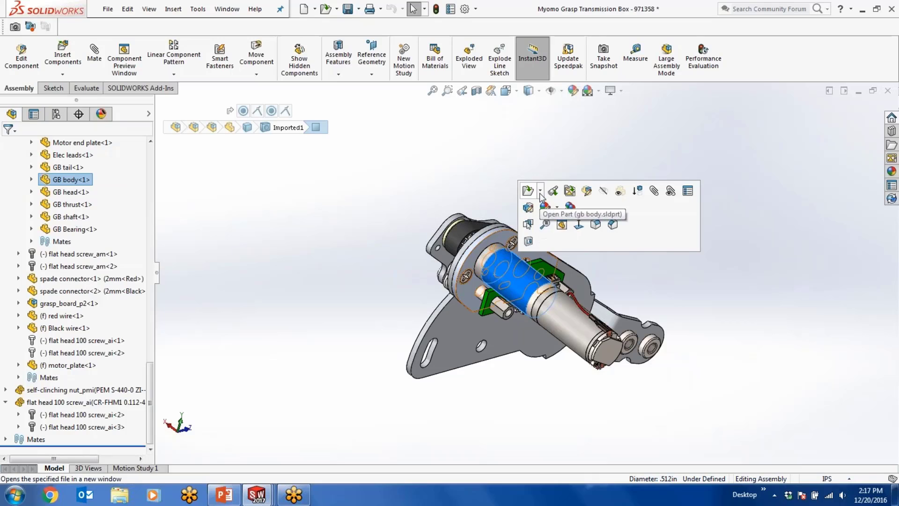
click(248, 202)
drag(149, 369, 136, 269)
click(65, 318)
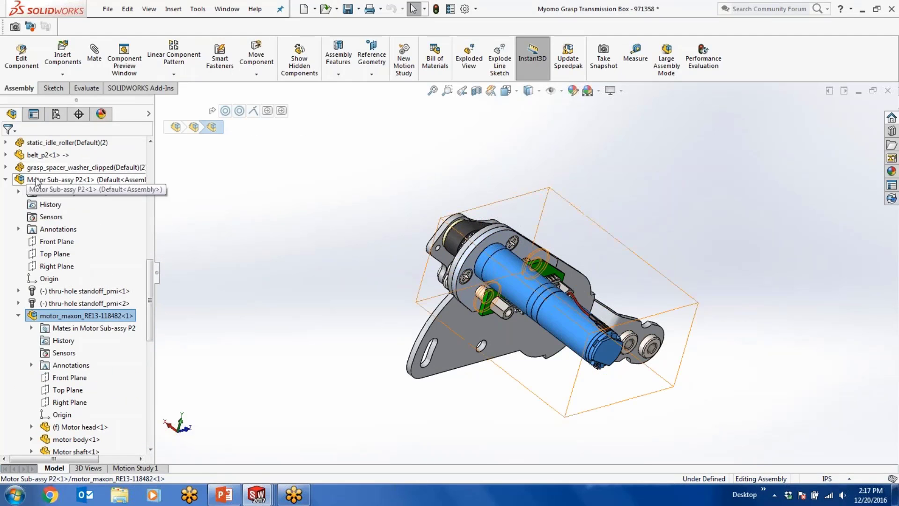
click(56, 180)
click(70, 315)
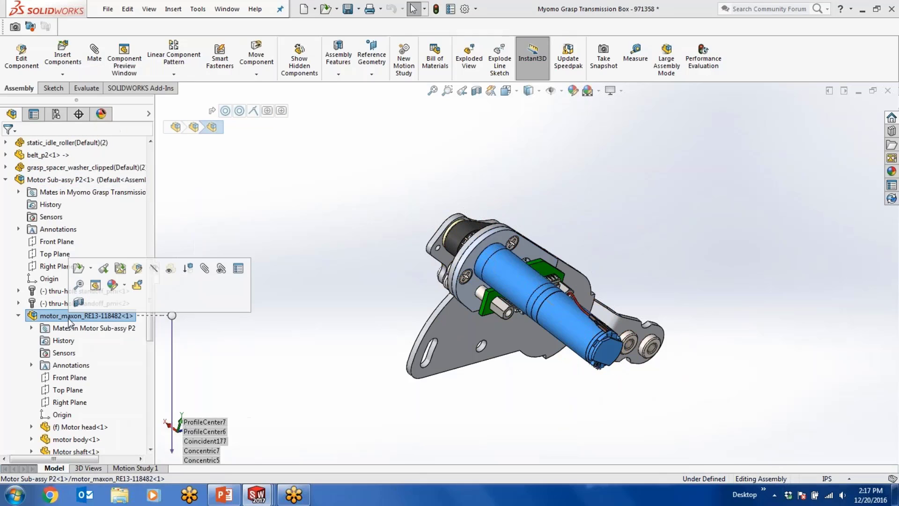
right_click(70, 315)
click(116, 360)
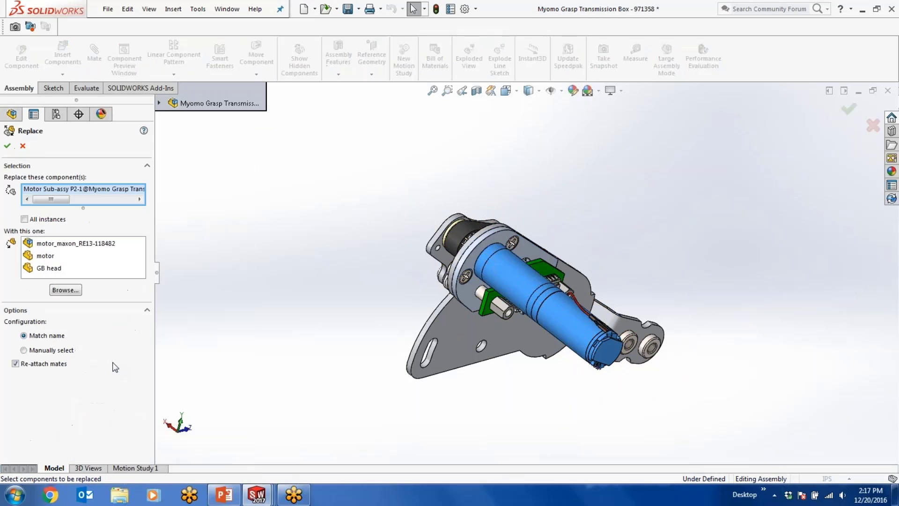
click(45, 260)
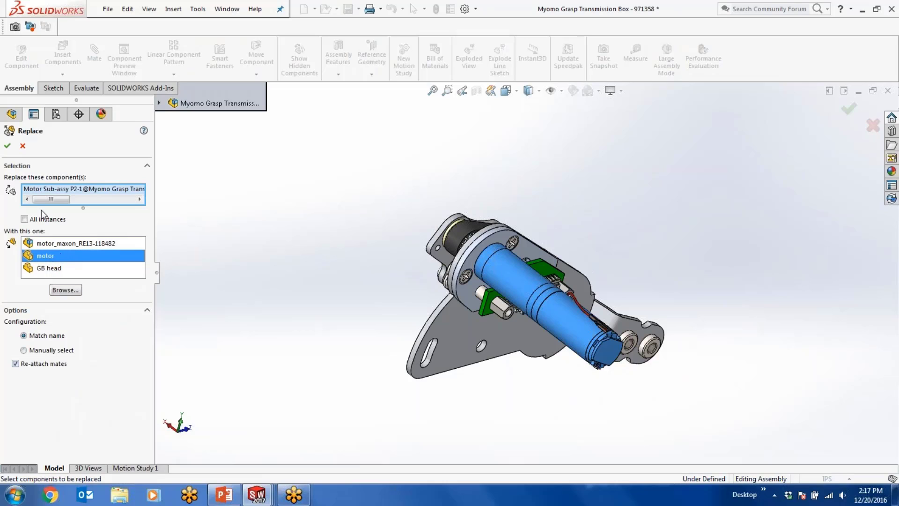
click(7, 145)
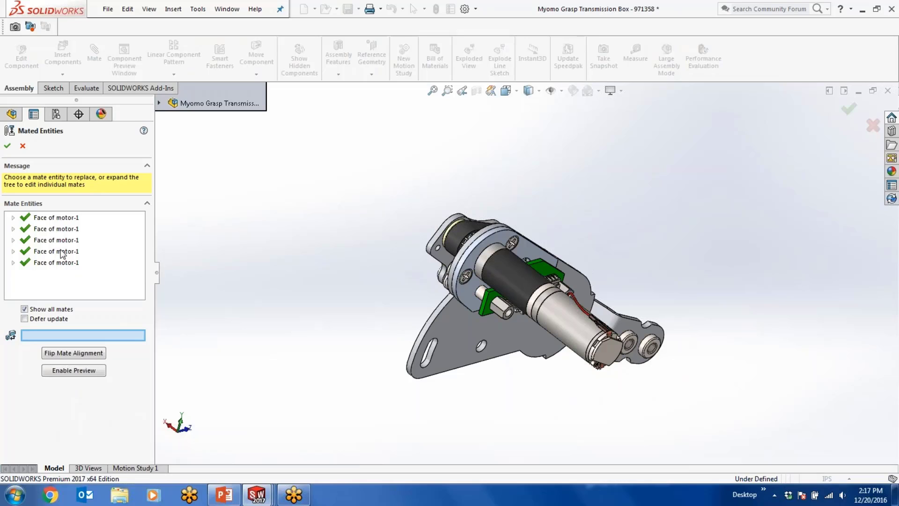
click(7, 146)
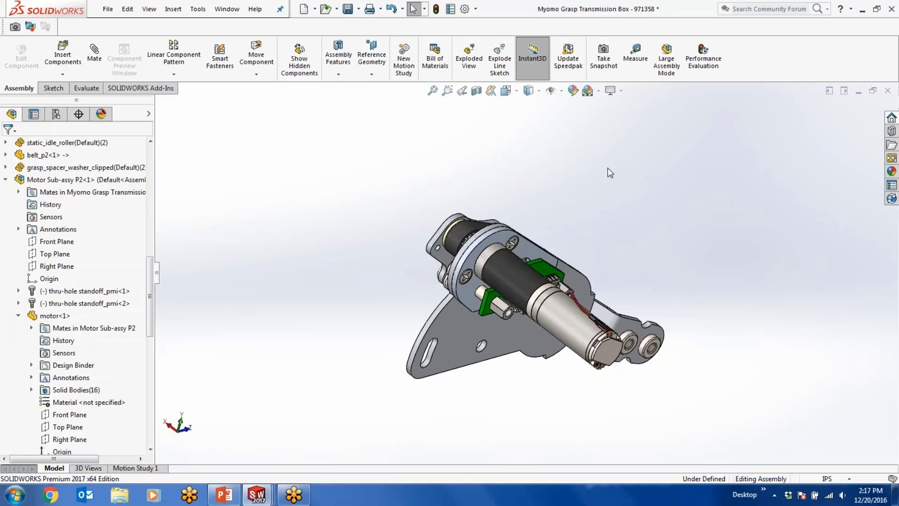
Step: Close all open documents without saving, switch to the PowerPoint slide show and advance to the Magnetic Mates slide
key(ctrl+w)
click(217, 195)
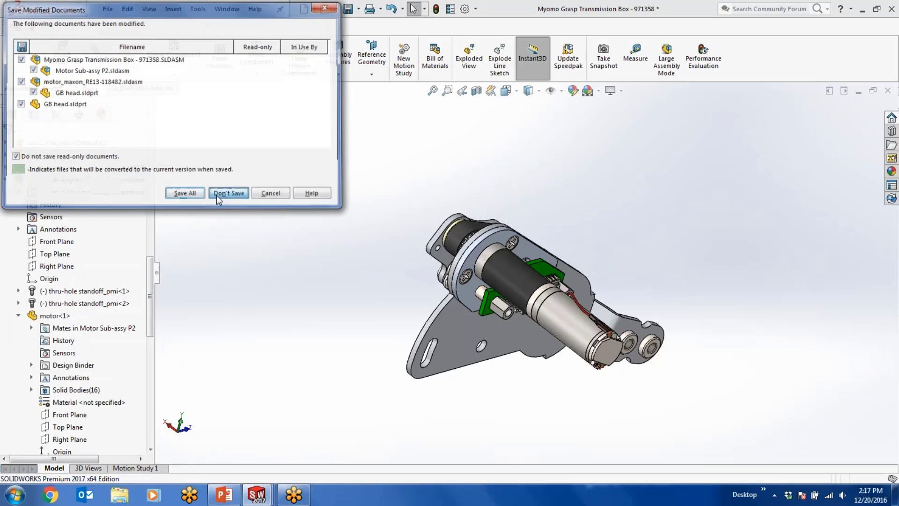
key(alt+Tab)
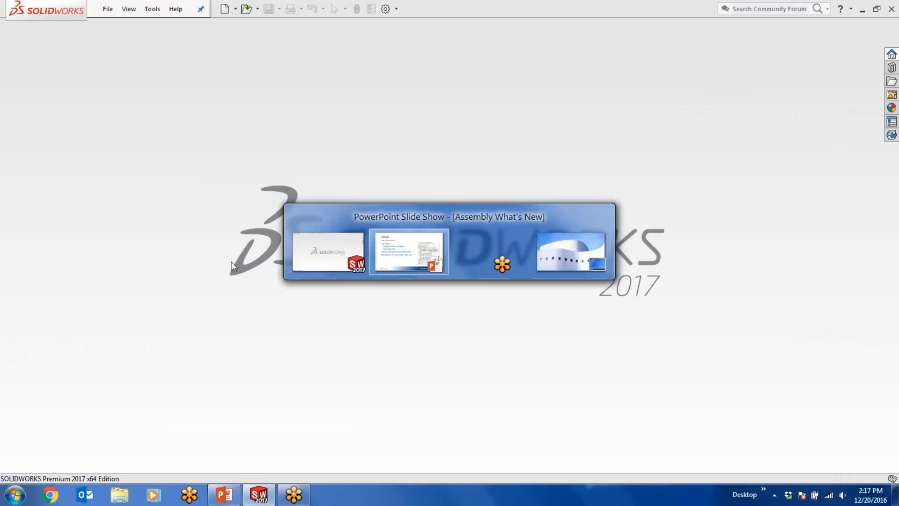
key(Right)
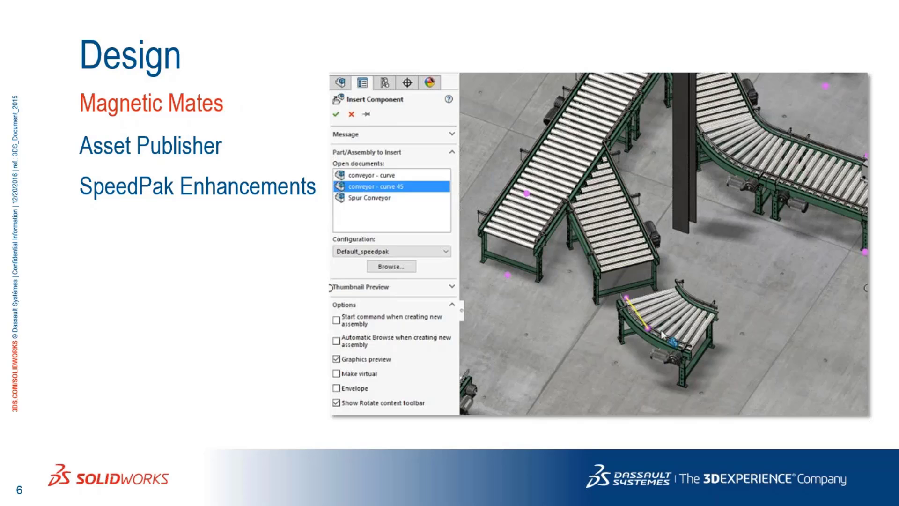
Step: Switch back to SOLIDWORKS and open the Conveyor Layout assembly from the 11 - Magnetic Mates folder
key(alt+Tab)
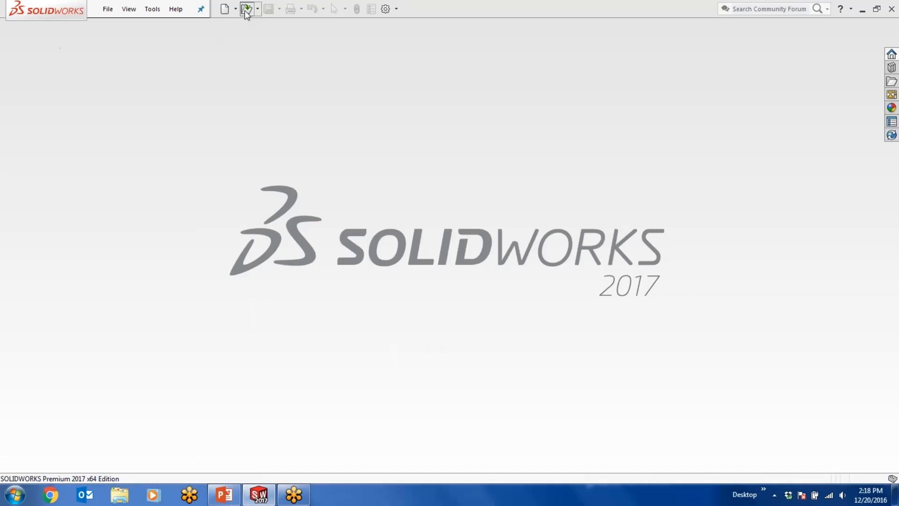
click(244, 9)
click(283, 29)
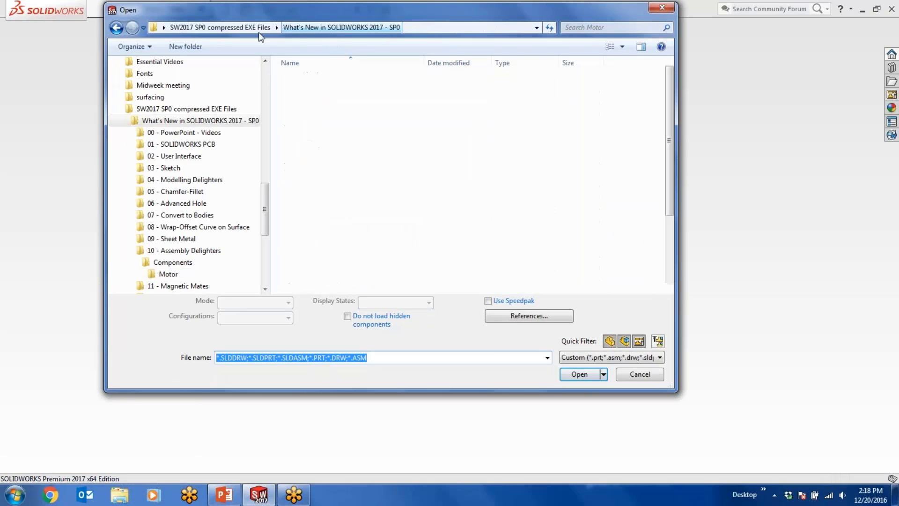
click(324, 210)
double_click(325, 210)
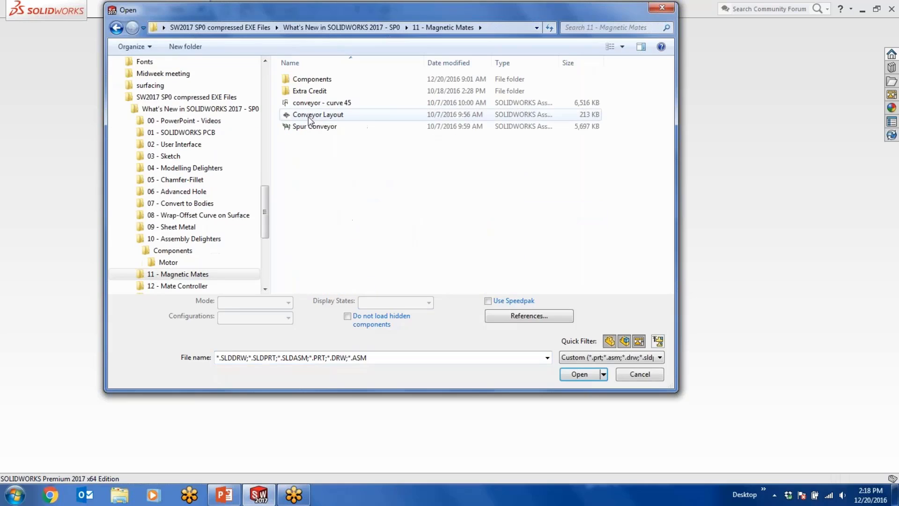
click(313, 104)
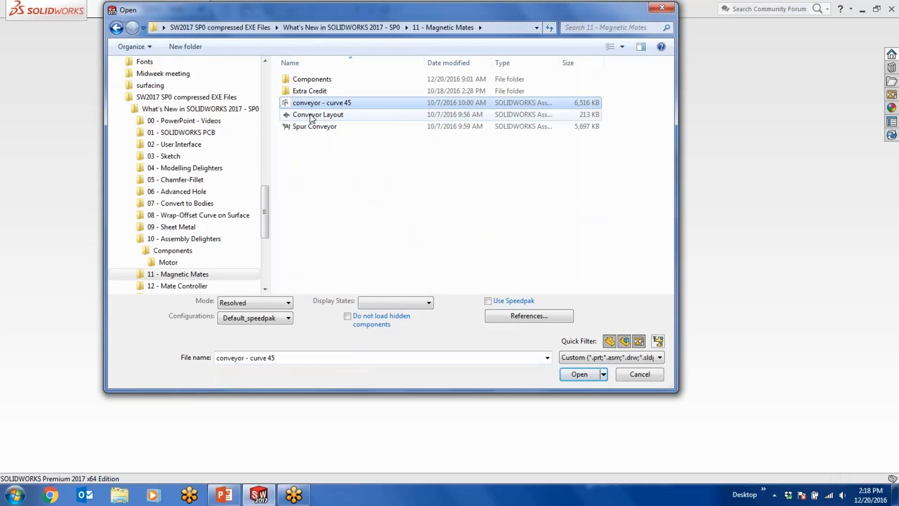
click(313, 117)
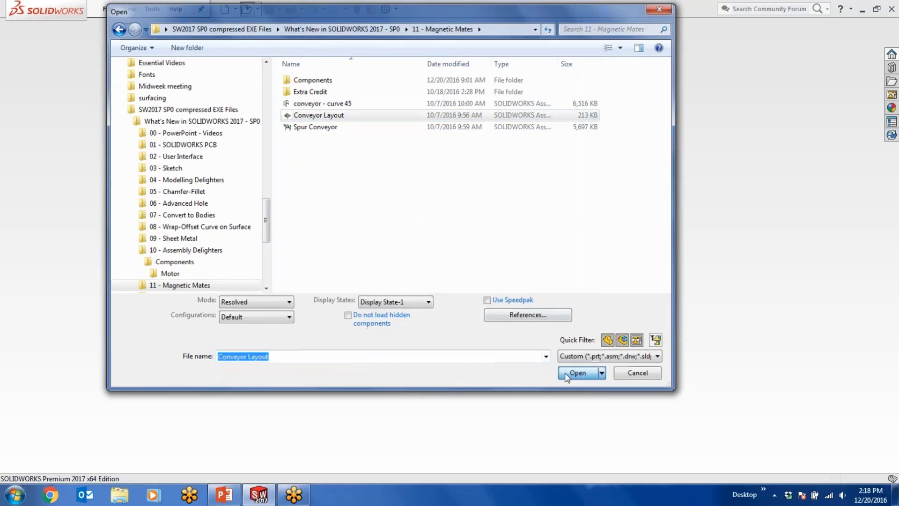
click(565, 373)
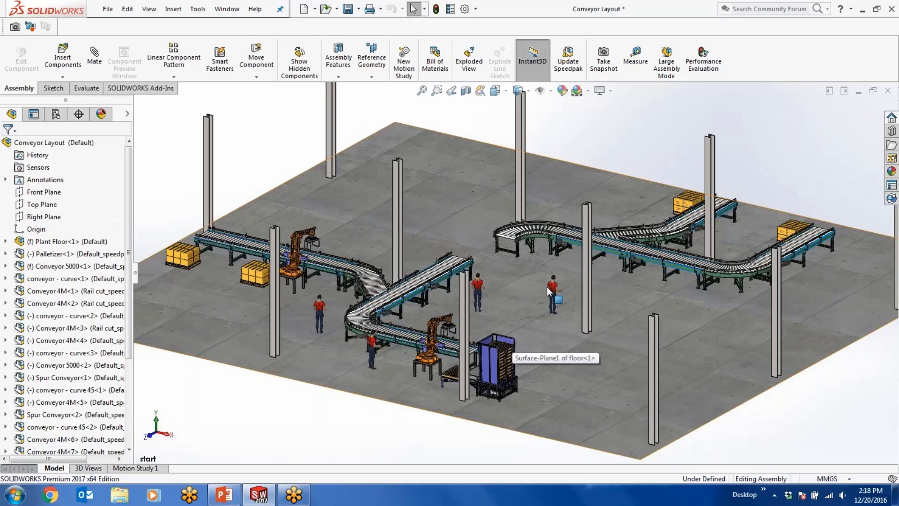
Step: Rotate the layout about the scene floor to view the robot conveyor line from its opposite side
right_click(357, 413)
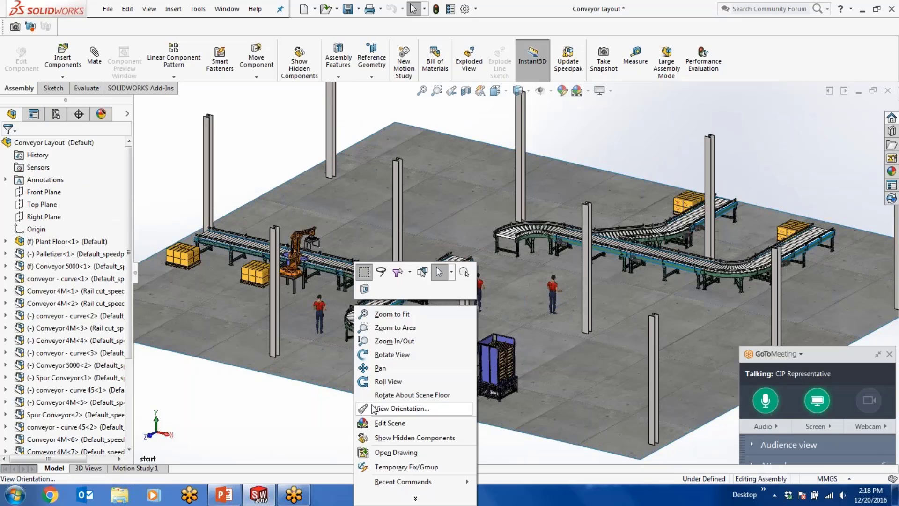
click(376, 396)
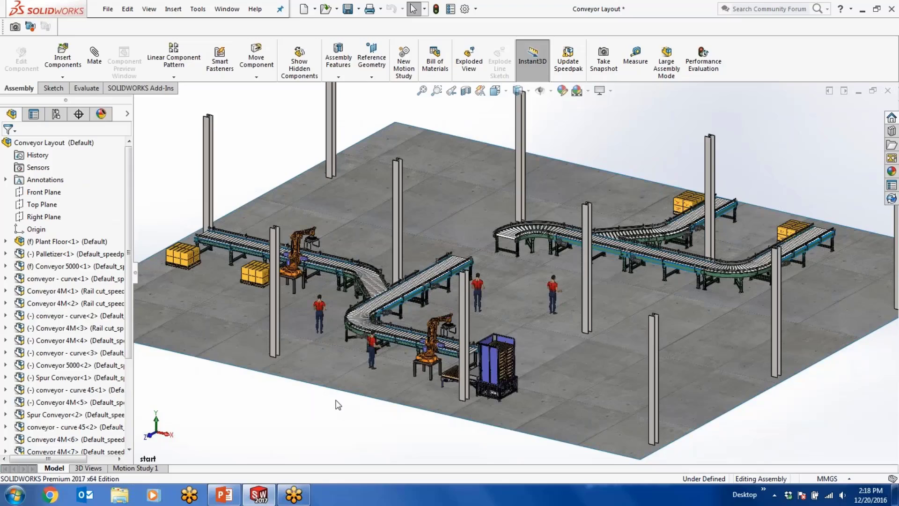
middle_drag(339, 400, 403, 361)
scroll(387, 296, down, 2)
middle_drag(386, 295, 456, 307)
scroll(393, 328, up, 1)
middle_drag(349, 319, 354, 319)
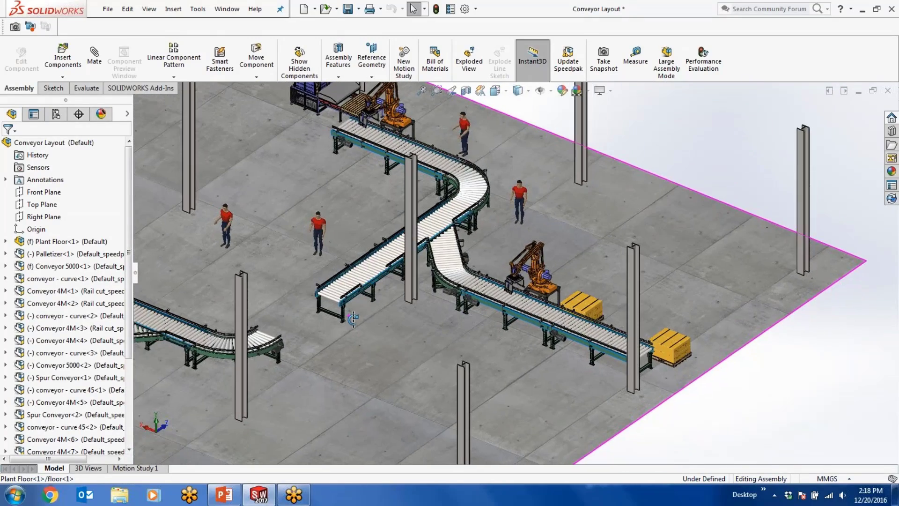
Step: Insert the Spur Conveyor assembly, change its orientation and snap it magnetically to the side of the open-ended straight conveyor
click(65, 60)
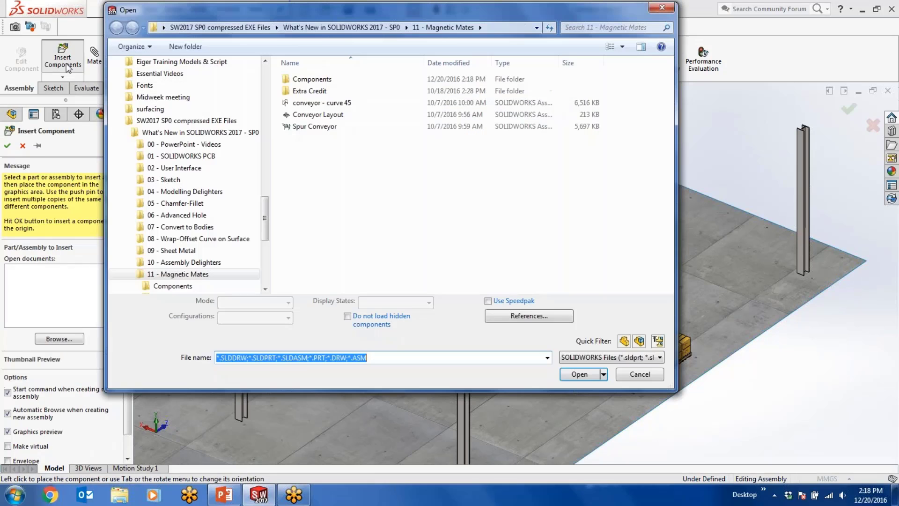
click(315, 128)
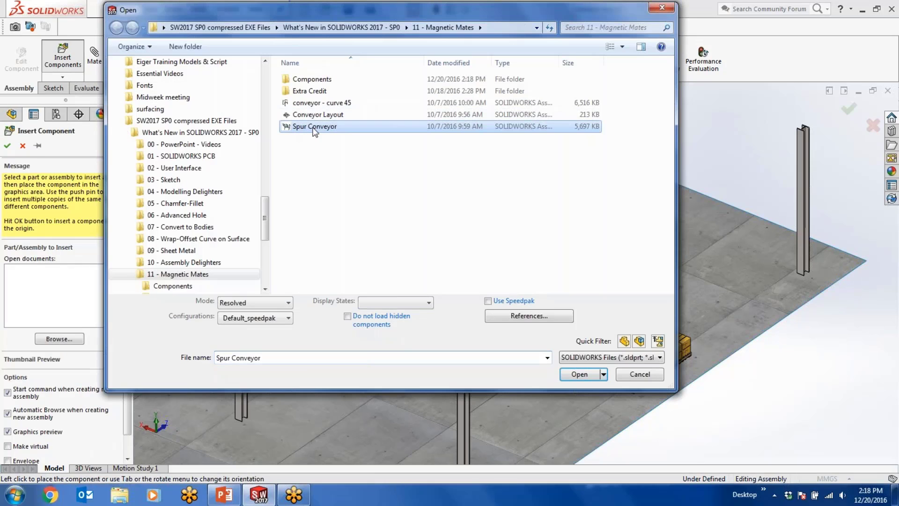
click(579, 374)
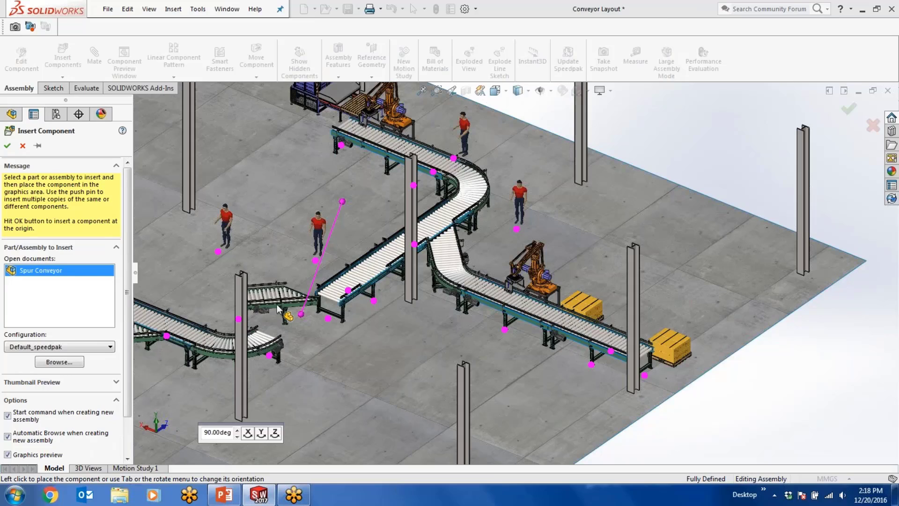
key(Tab)
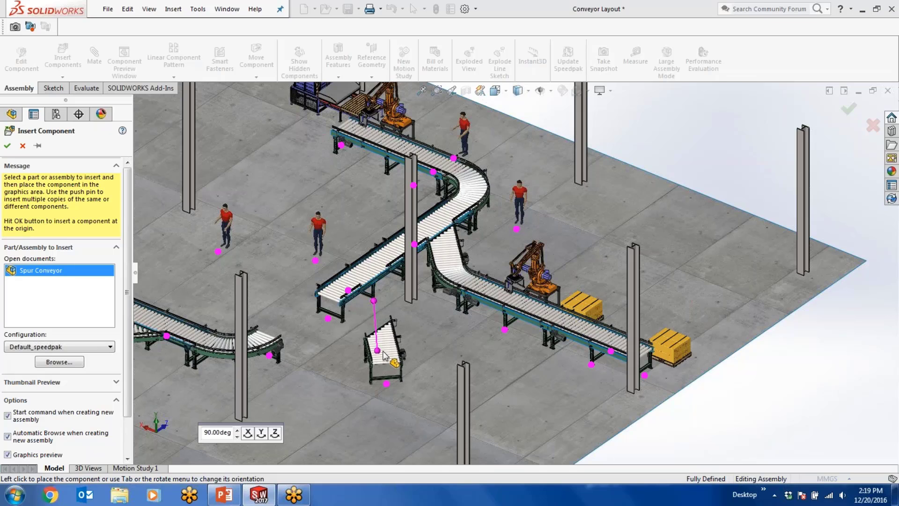
click(384, 324)
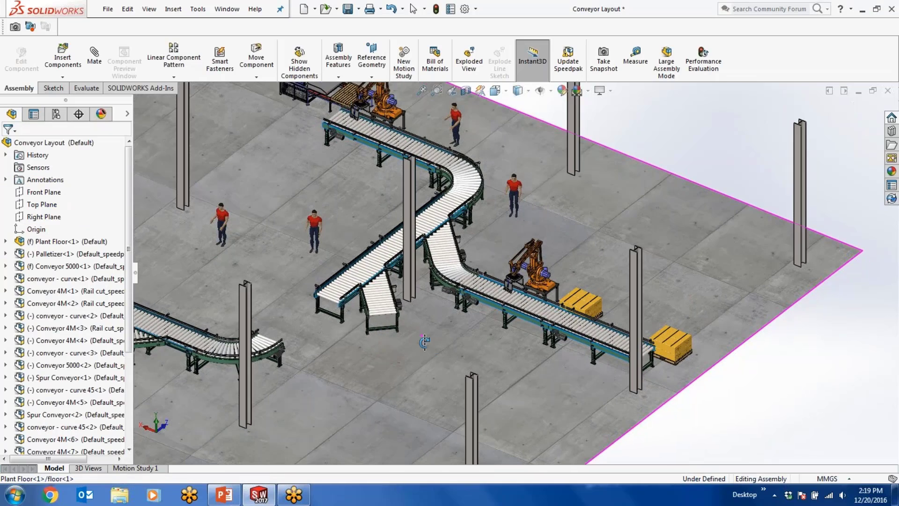
Step: Insert the conveyor - curve 45 assembly, change its orientation and snap it magnetically to the free end of the new spur conveyor
middle_drag(424, 343, 425, 358)
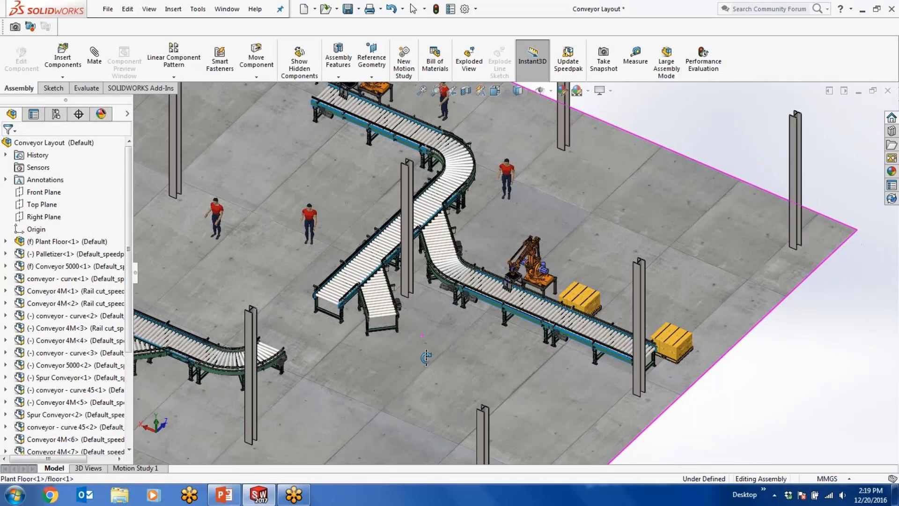
click(73, 70)
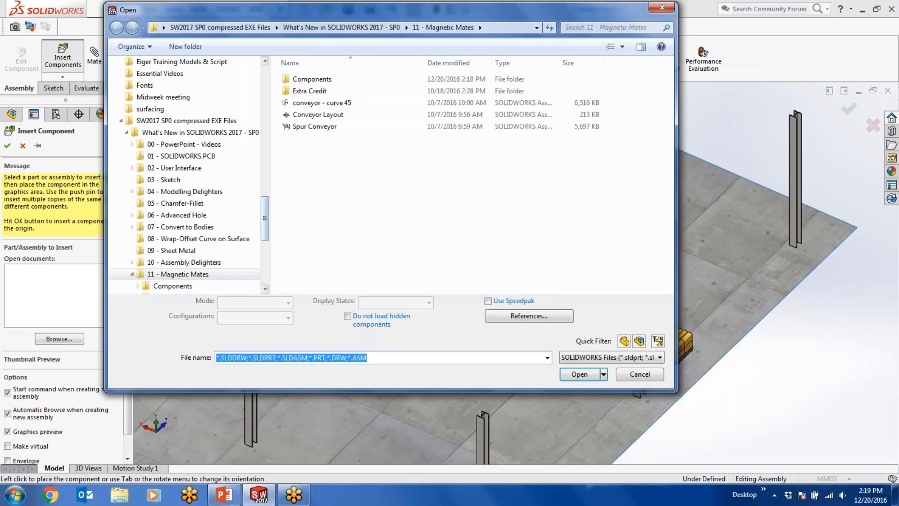
click(316, 106)
click(581, 374)
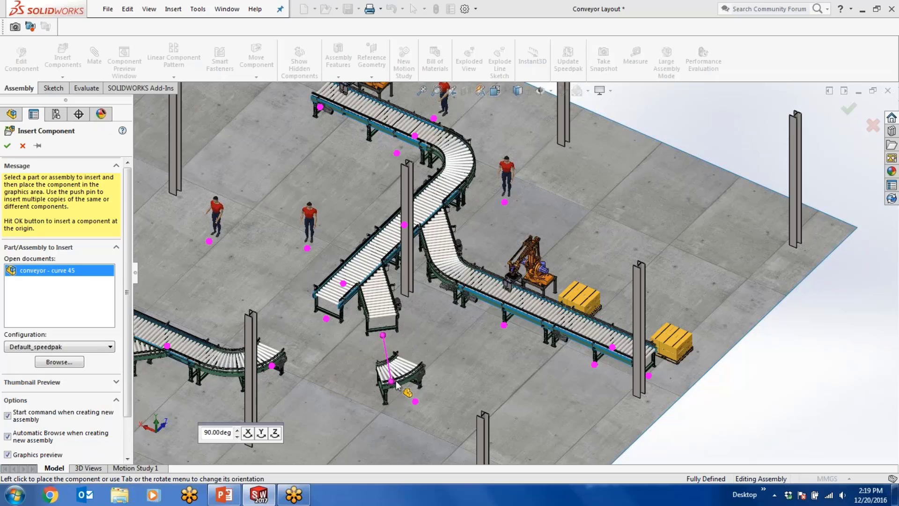
key(Tab)
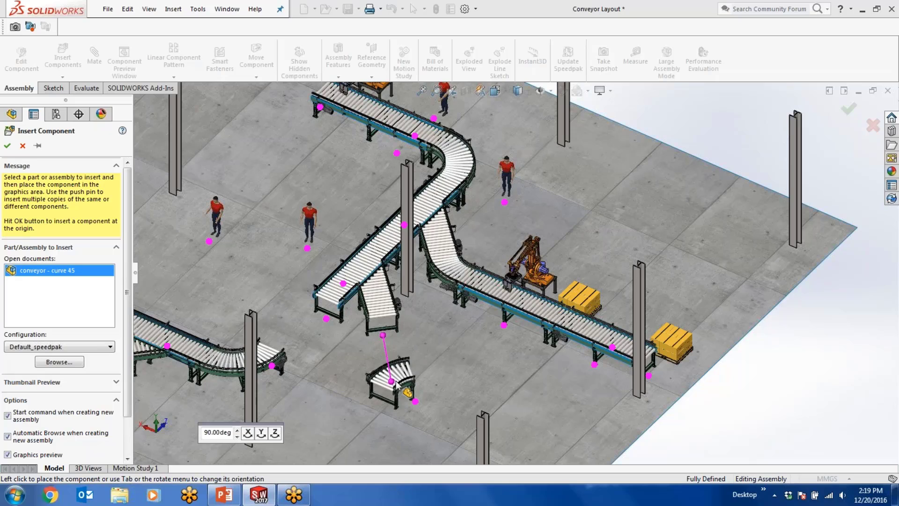
key(Tab)
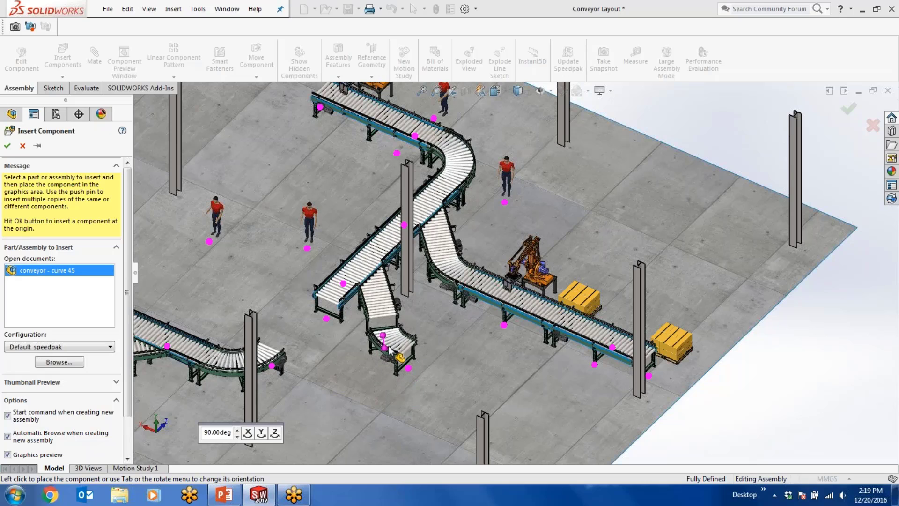
click(387, 343)
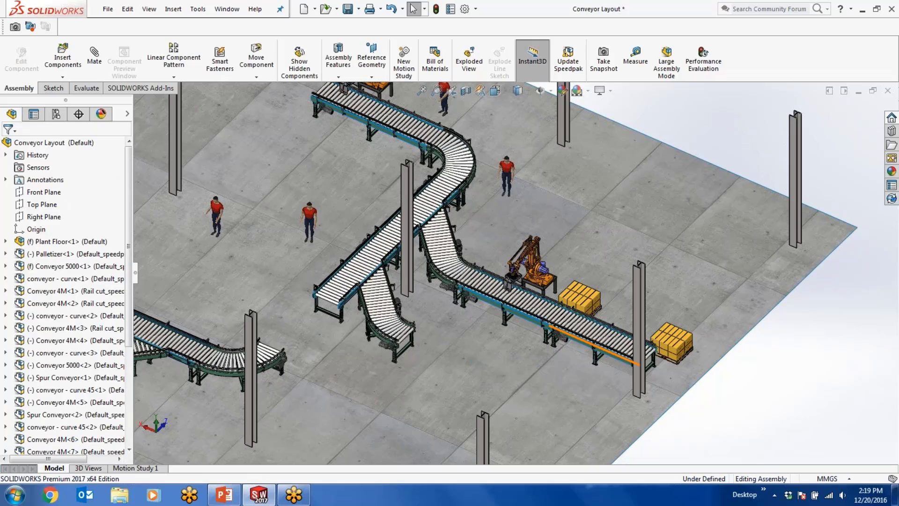
Step: Snap the line's end conveyor with its pallet onto the new 45-degree curve, and place a copy of the robot beside it
drag(569, 335, 421, 360)
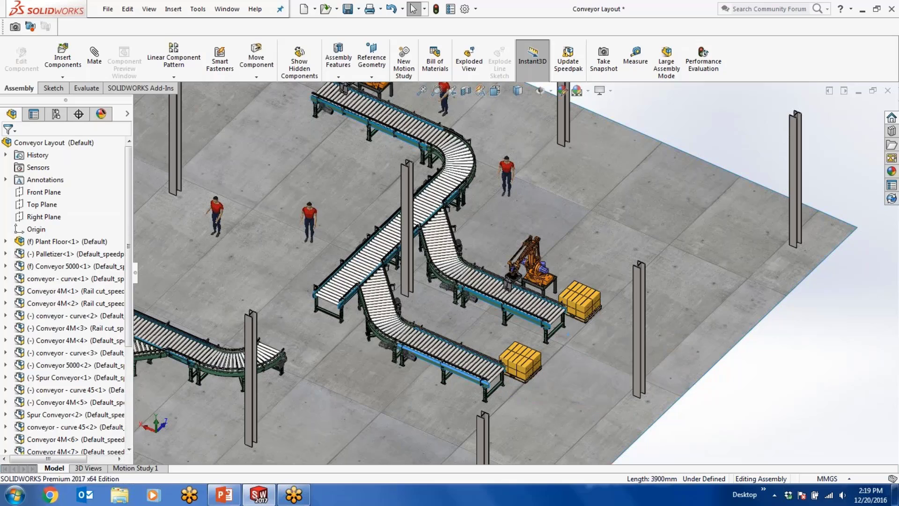
scroll(513, 355, down, 5)
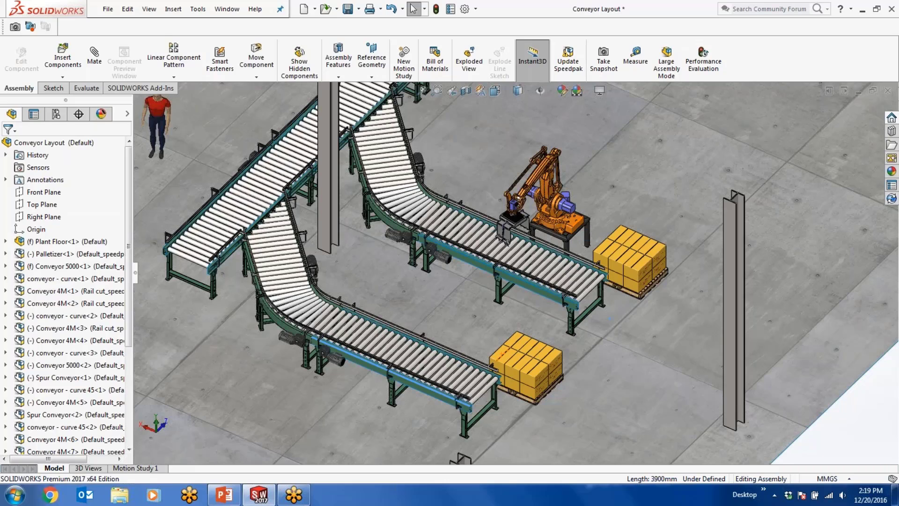
ctrl+drag(579, 231, 384, 360)
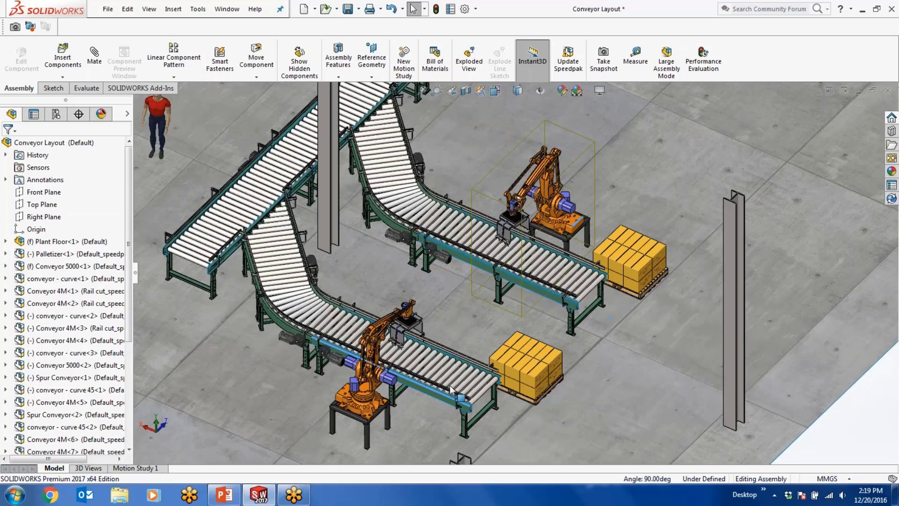
scroll(516, 273, up, 1)
scroll(319, 300, up, 2)
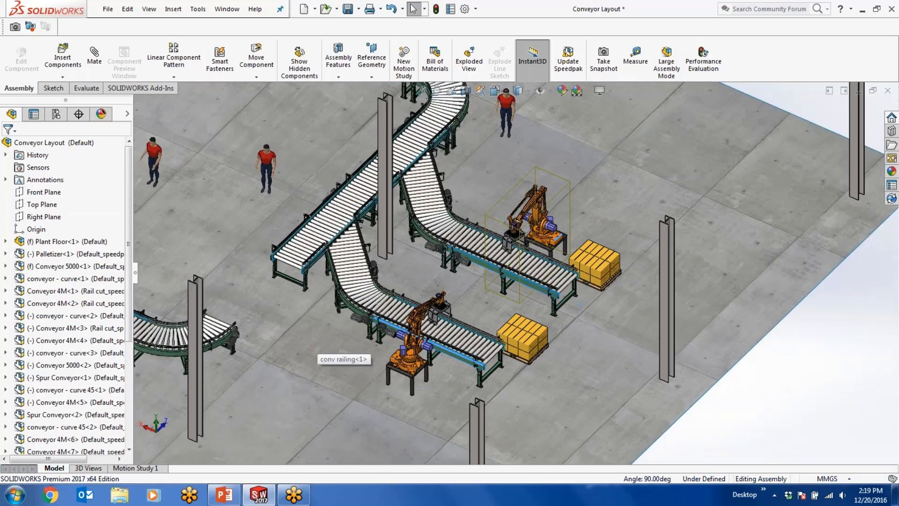
scroll(282, 326, down, 2)
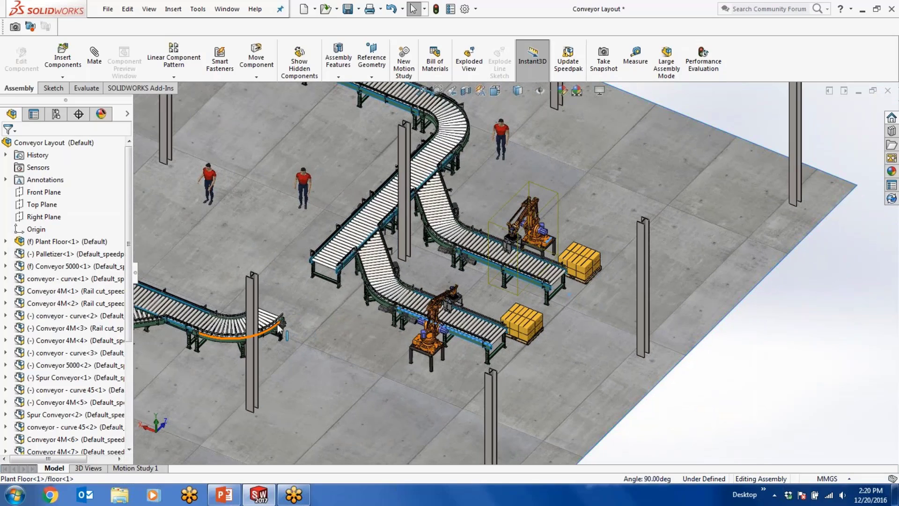
Step: Snap the loose curved conveyor with its attached line magnetically onto the open end of the main straight conveyor
drag(281, 326, 331, 282)
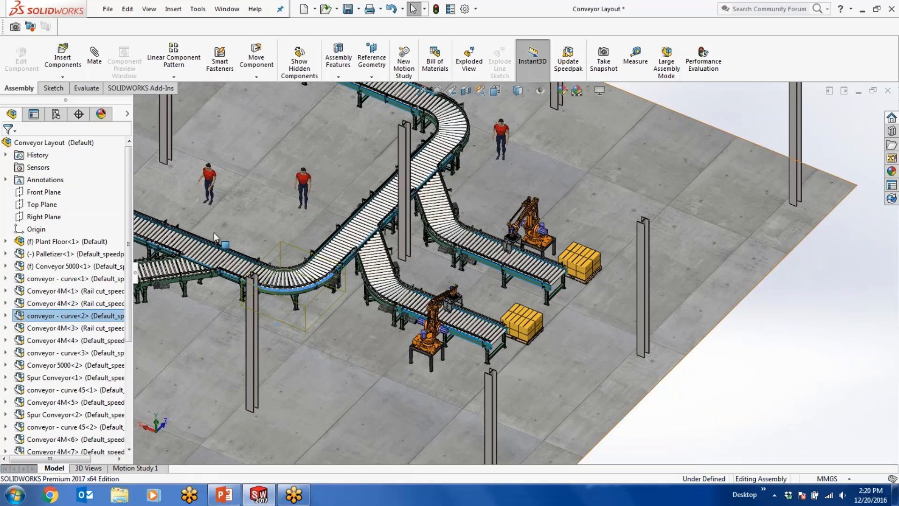
scroll(223, 224, up, 2)
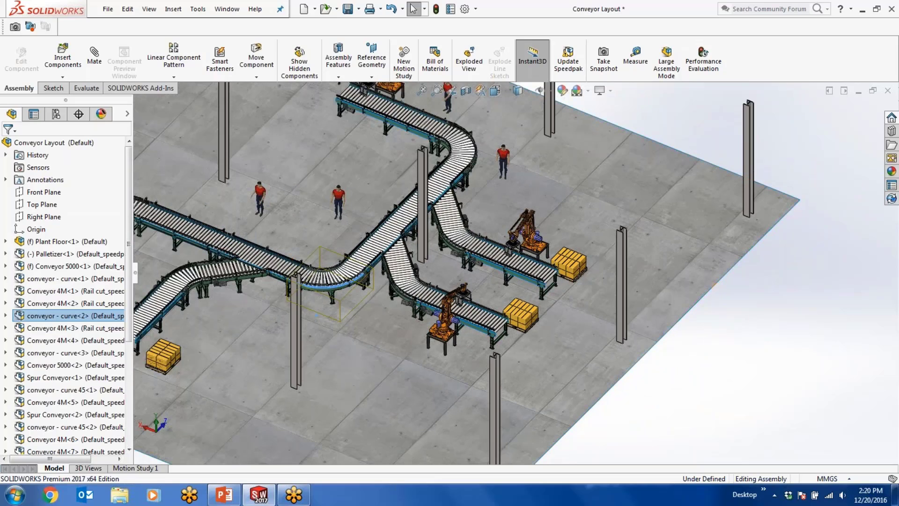
key(Escape)
Step: Examine the whole conveyor layout, including the reconnected curve and the robot and pallet branches
click(280, 211)
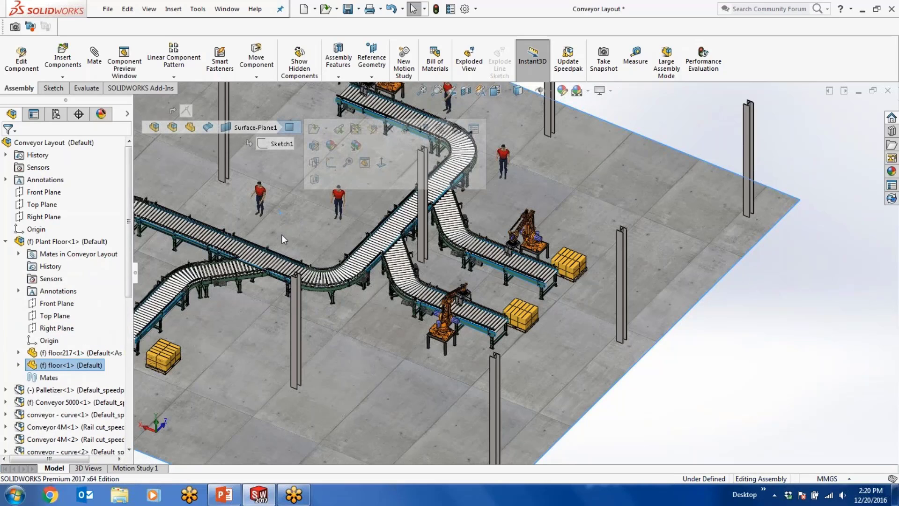
click(251, 227)
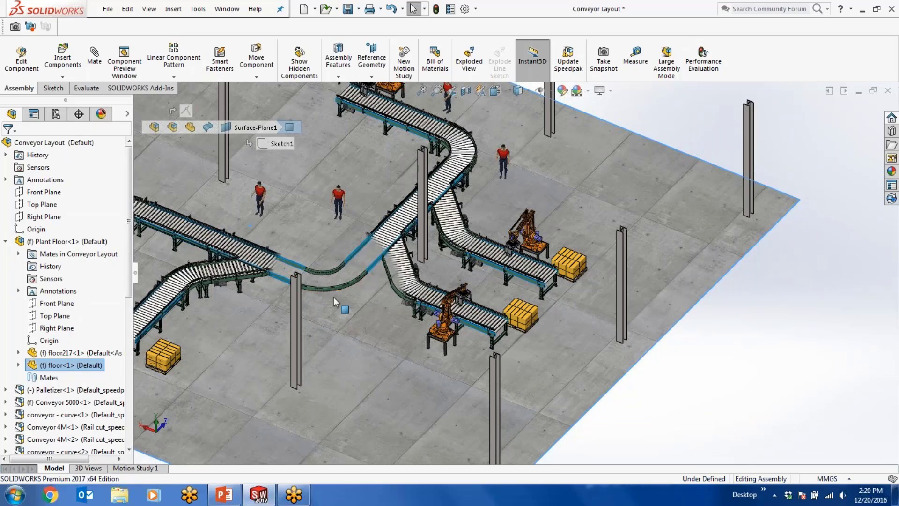
scroll(260, 274, up, 3)
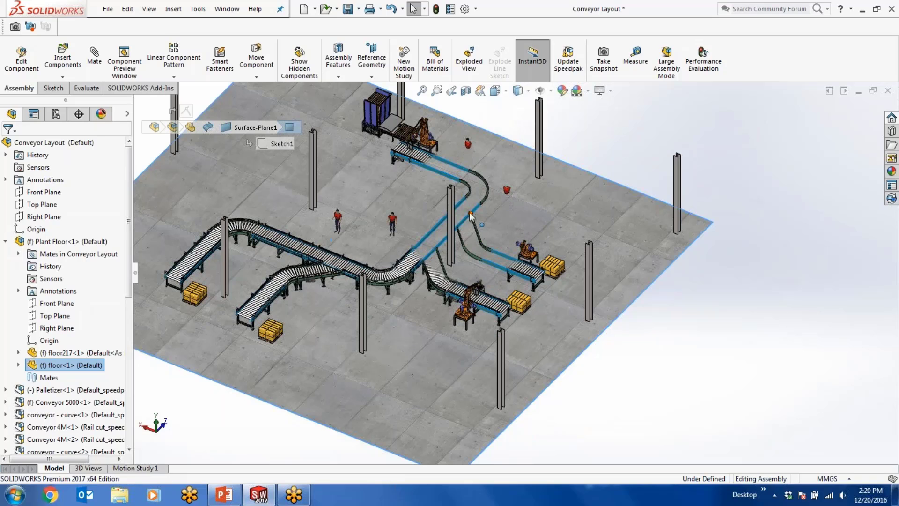
scroll(466, 210, up, 1)
scroll(436, 173, down, 4)
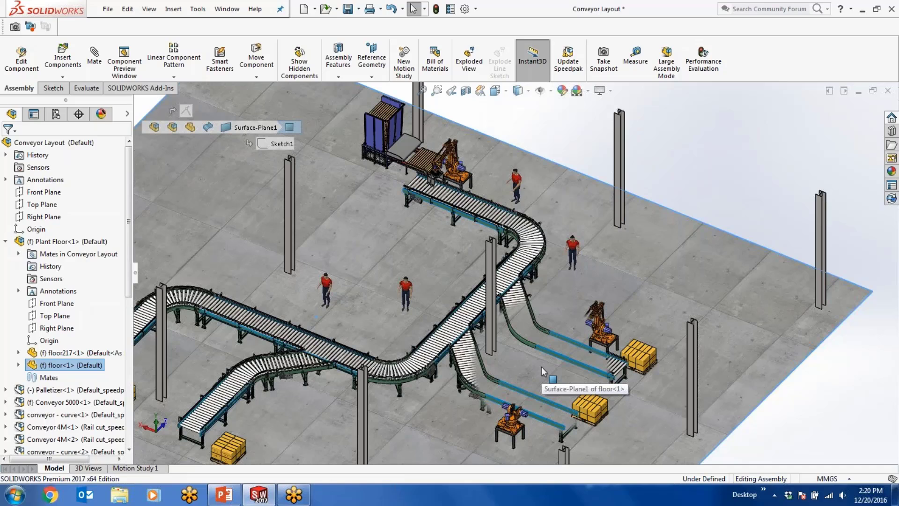
scroll(501, 362, up, 3)
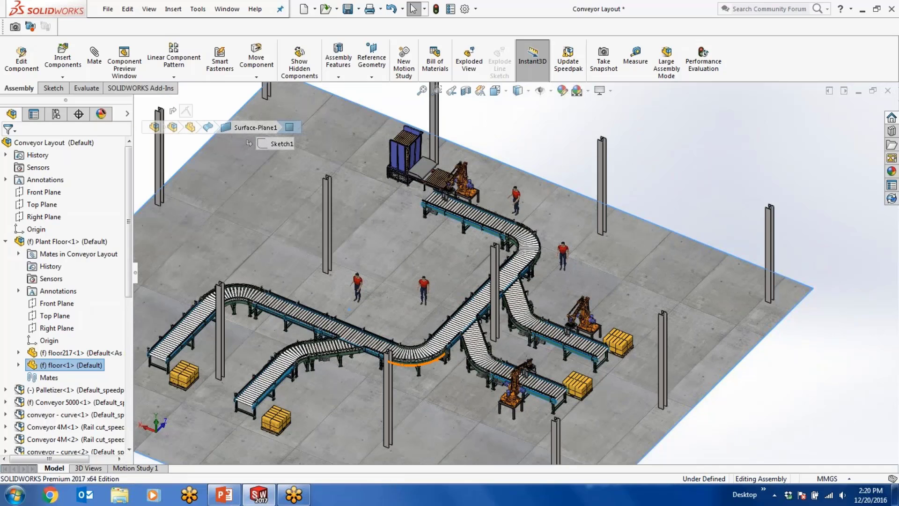
scroll(417, 364, down, 2)
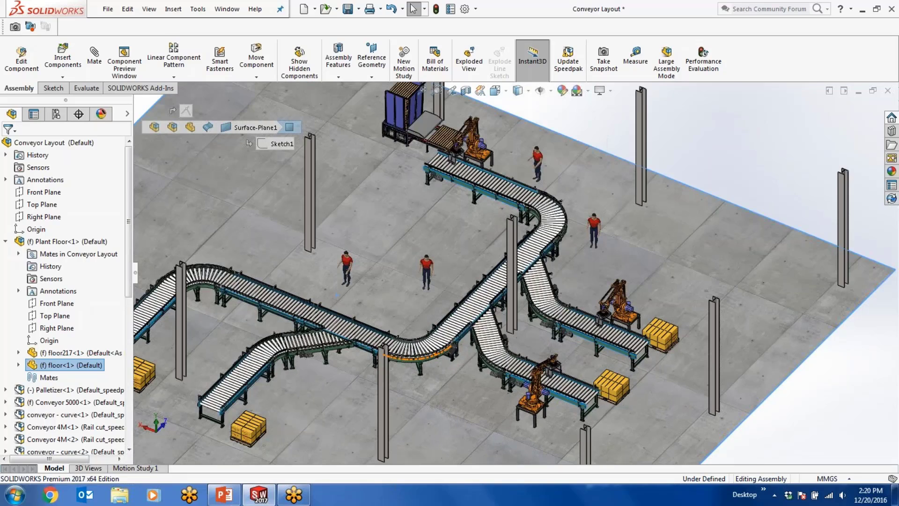
Step: Open the curved conveyor's assembly from the layout in its own window, activate its Default configuration and return to its feature tree
click(421, 357)
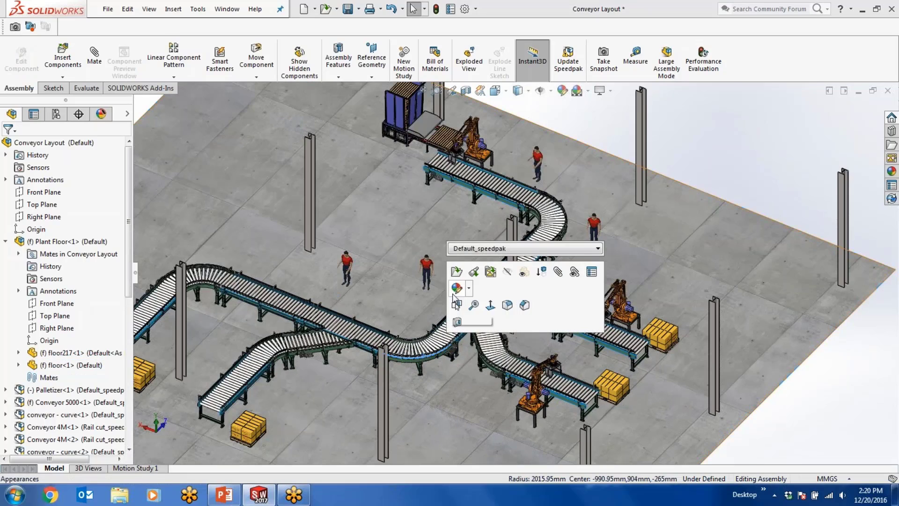
click(457, 275)
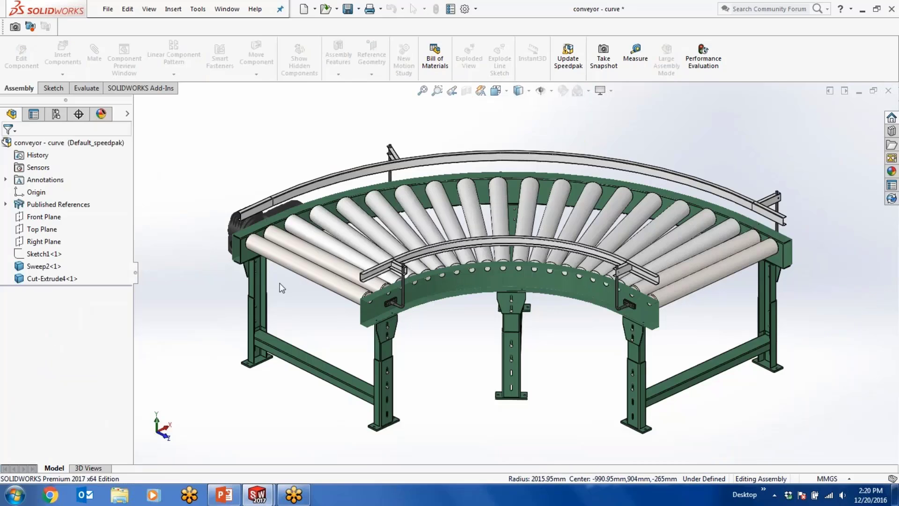
click(55, 115)
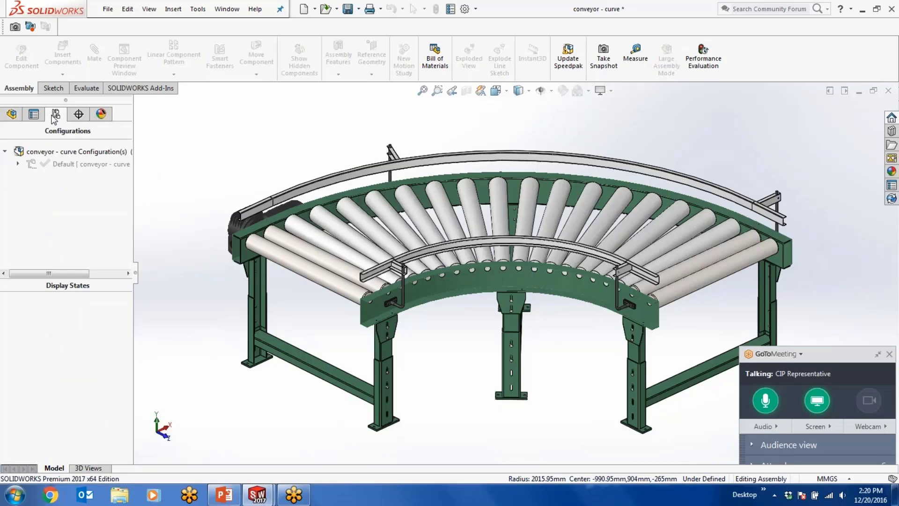
click(55, 168)
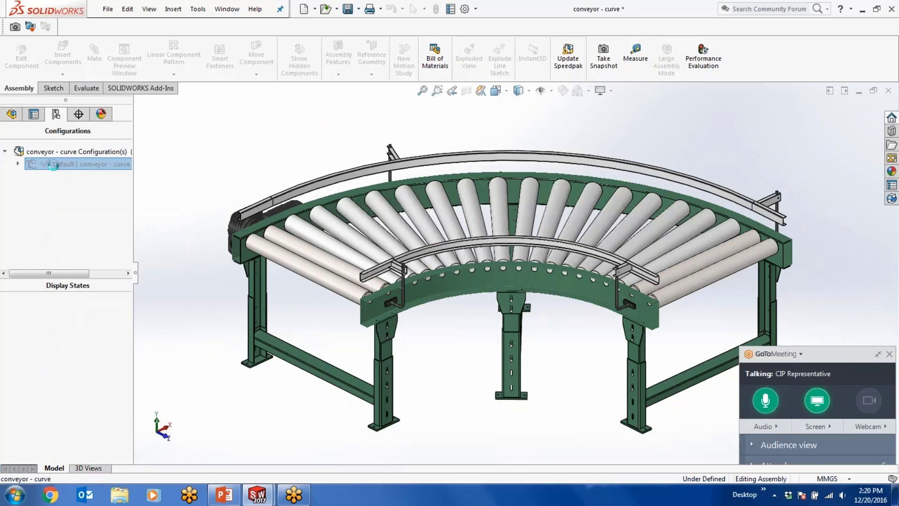
click(12, 115)
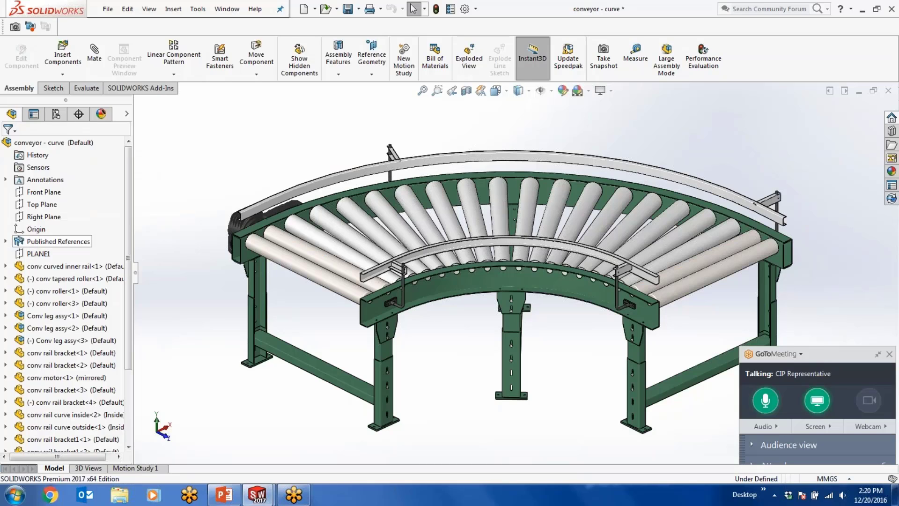
Step: Review the curved conveyor's Published References in the Asset Publisher, checking the ground plane and both connectors, and accept the definition
click(58, 242)
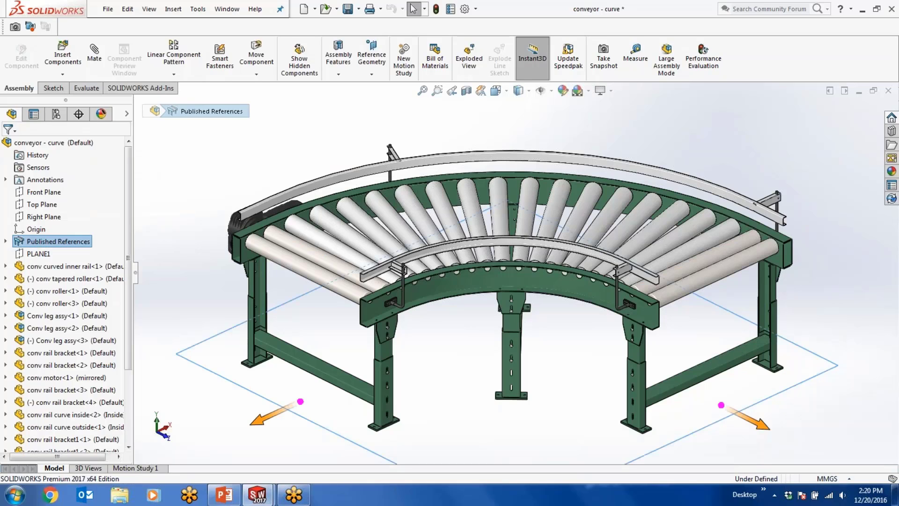
right_click(37, 242)
click(41, 250)
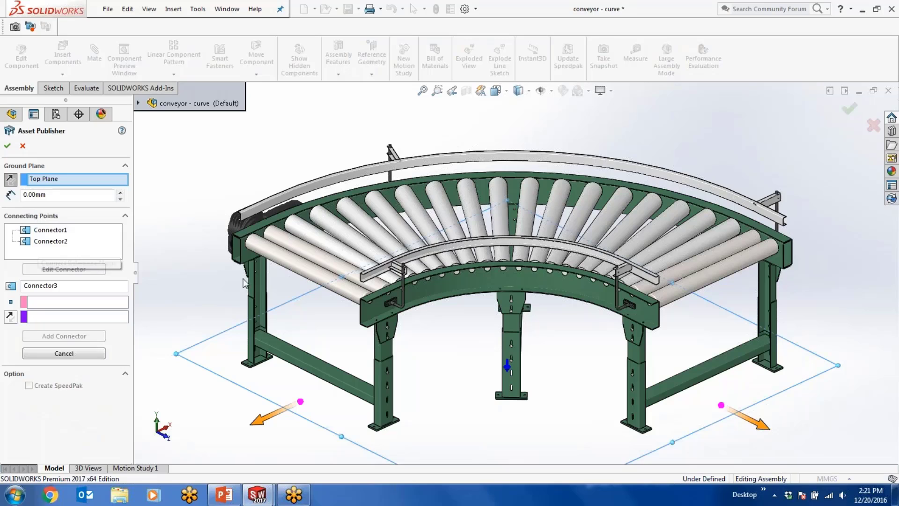
scroll(263, 286, up, 1)
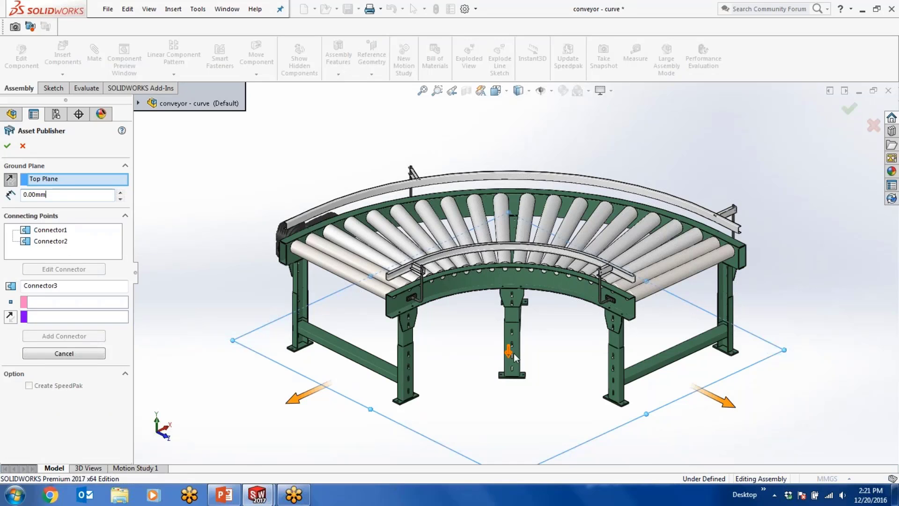
scroll(544, 356, up, 2)
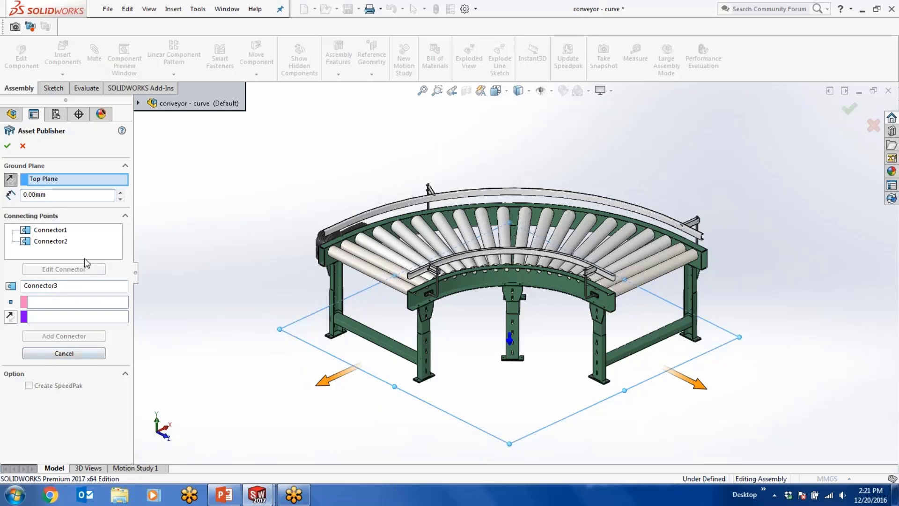
click(7, 148)
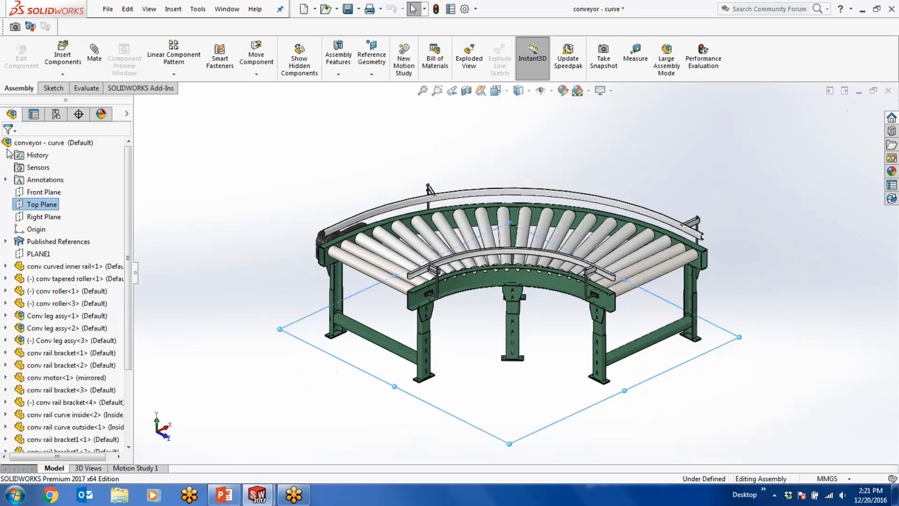
Step: Activate the curved conveyor's Default_speedpak configuration and update its SpeedPak
click(56, 114)
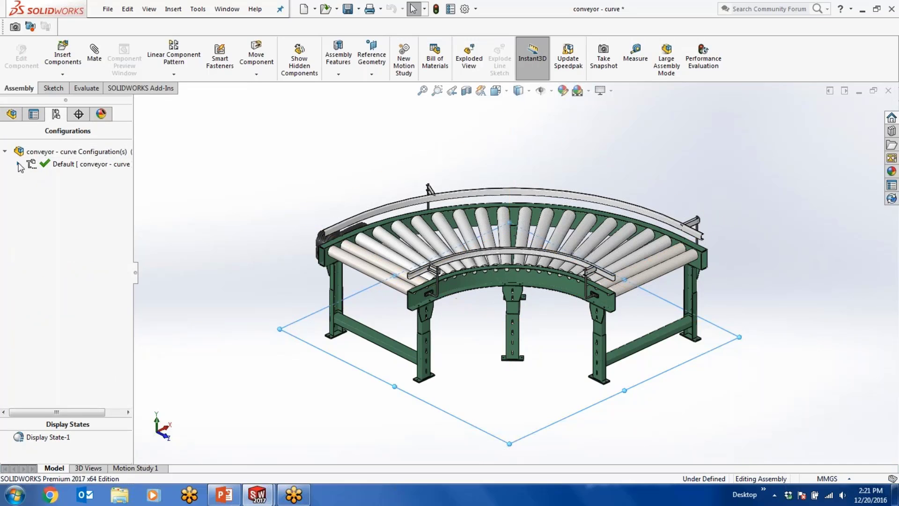
click(17, 163)
double_click(59, 177)
right_click(58, 181)
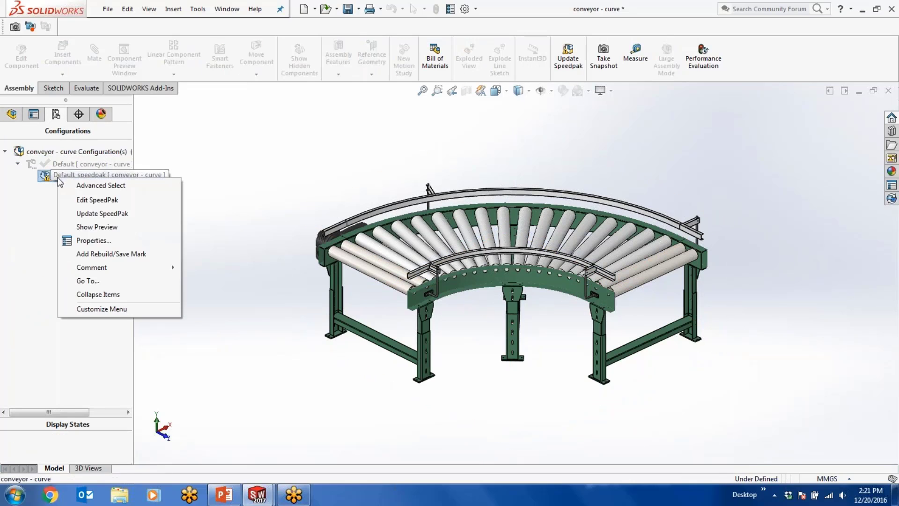
click(77, 212)
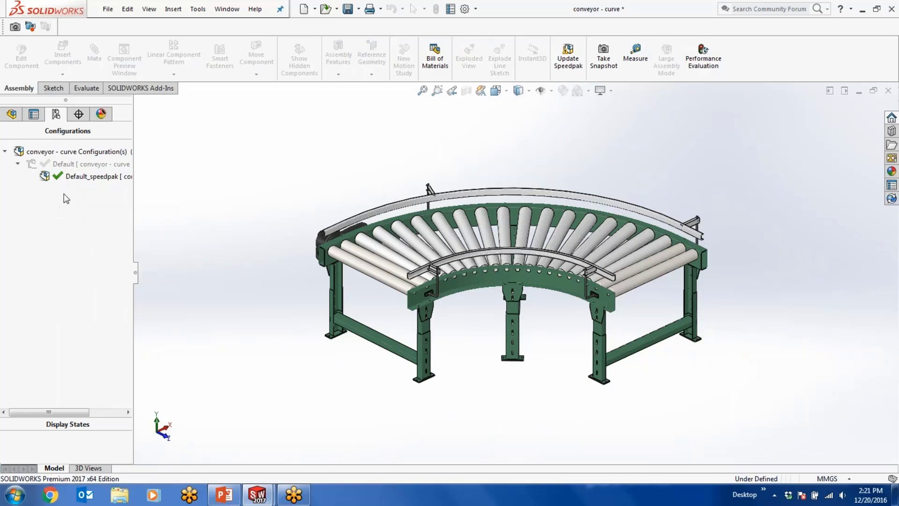
Step: Review the included bodies and published references in the Default_speedpak definition, and accept it
right_click(55, 177)
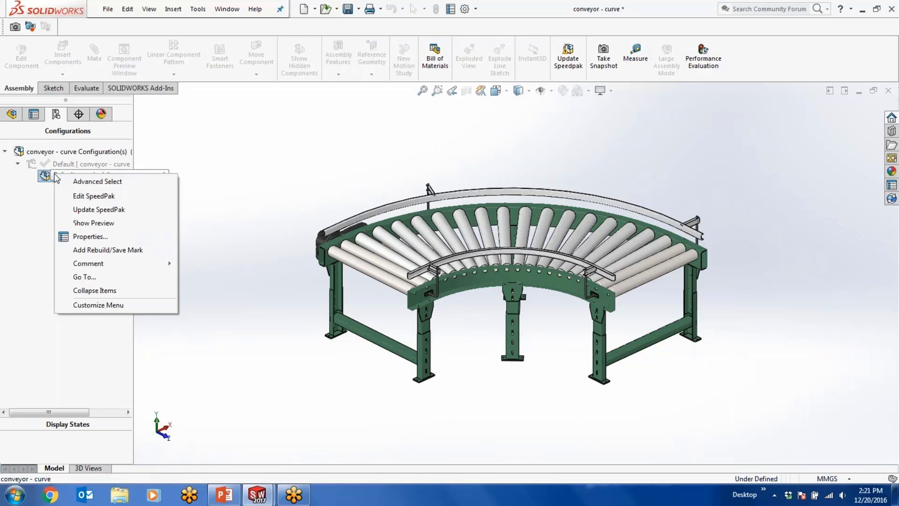
click(68, 196)
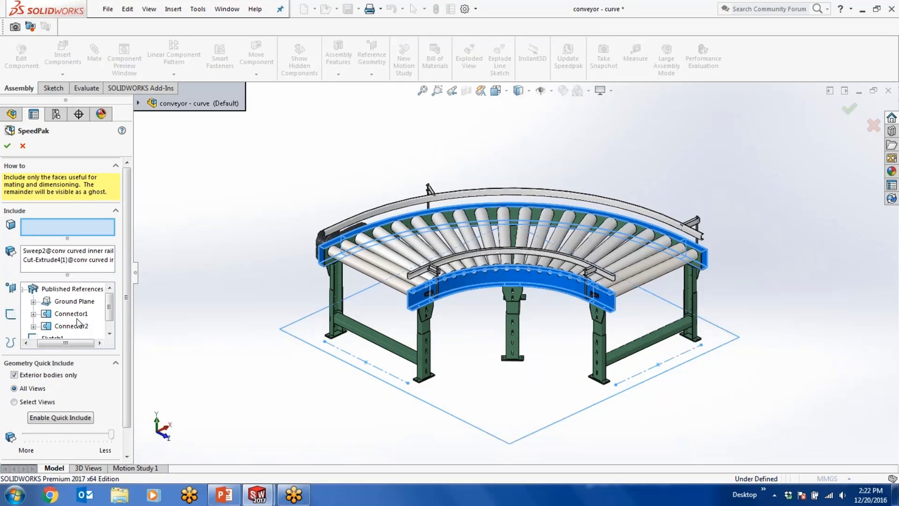
click(7, 145)
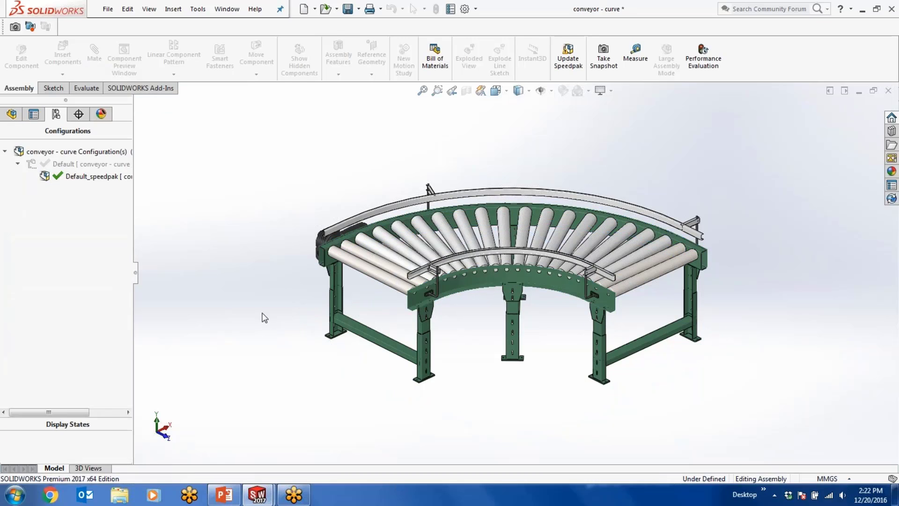
Step: Switch to the PowerPoint slideshow, advance to the Mate Controller slide and return to SOLIDWORKS
key(alt+Tab)
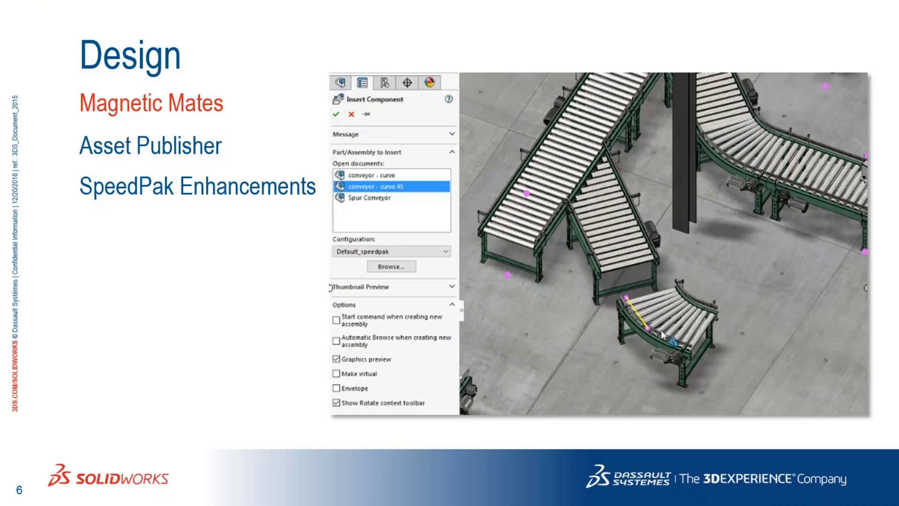
key(Right)
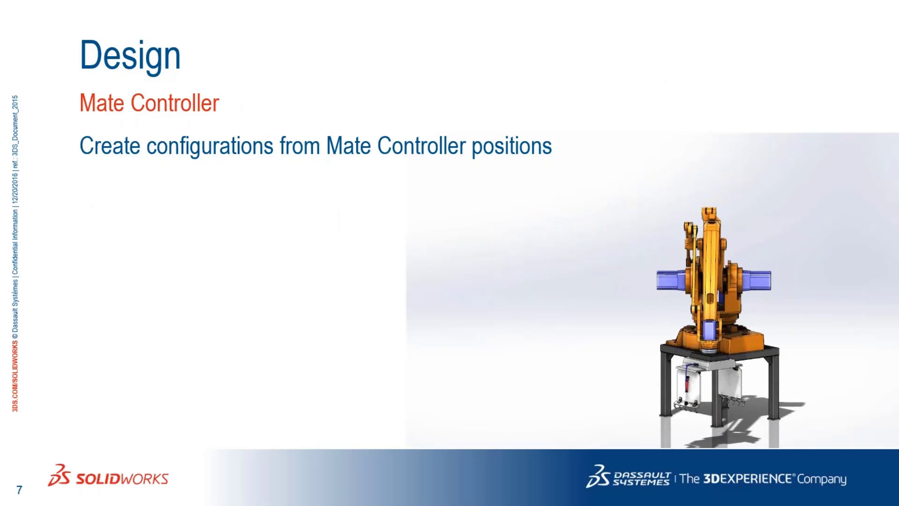
key(alt+Tab)
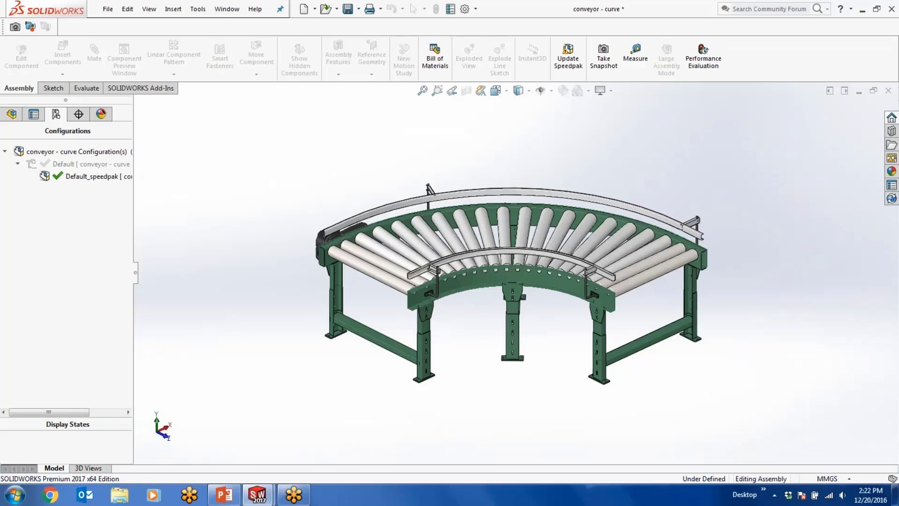
Step: Close the conveyor - curve assembly and the Conveyor Layout assembly without saving changes
click(889, 90)
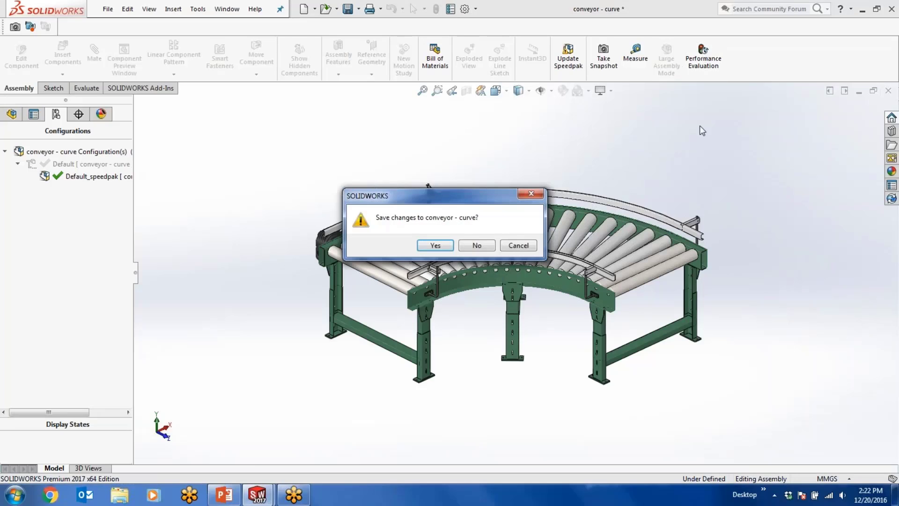
click(474, 247)
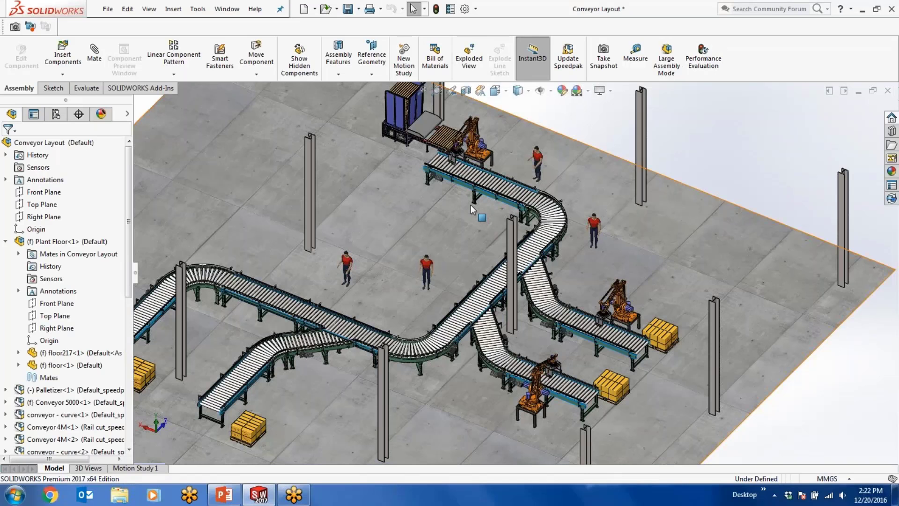
click(888, 90)
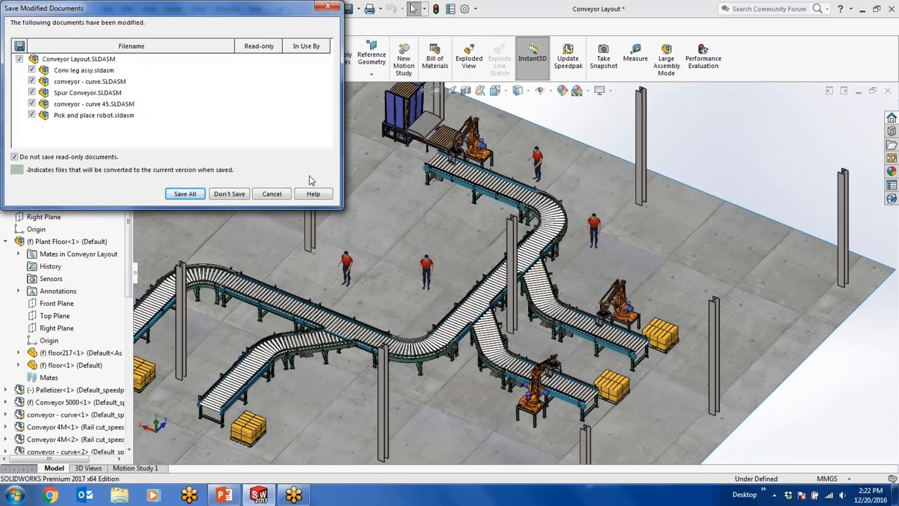
click(230, 194)
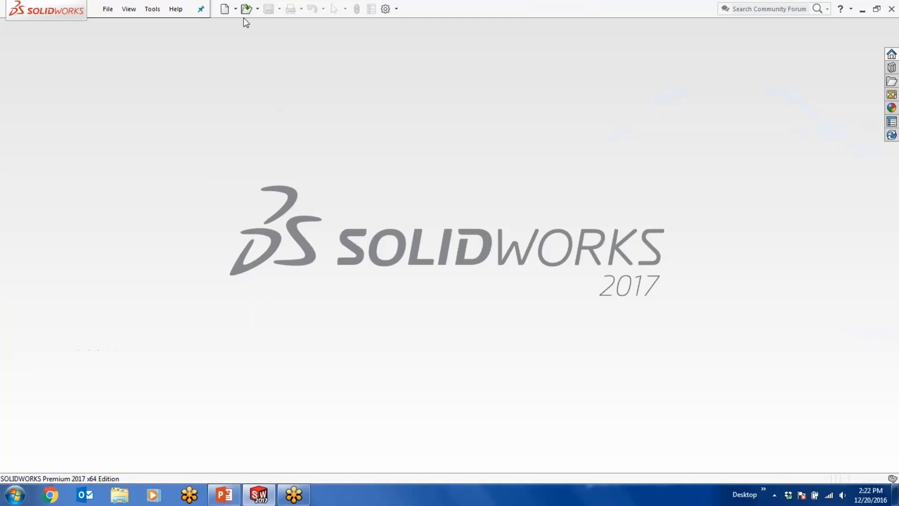
Step: Open the Pick and place robot assembly from the 12 - Mate Controller folder
click(245, 11)
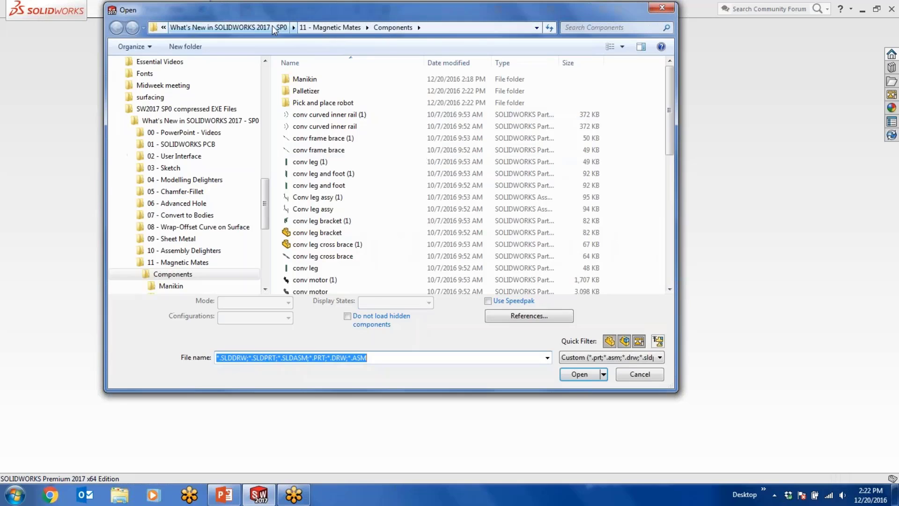
click(272, 27)
double_click(318, 221)
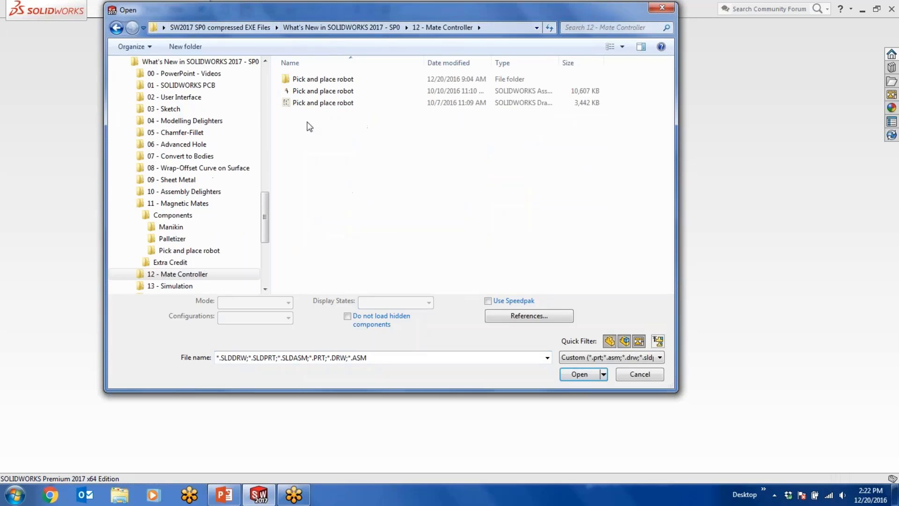
double_click(308, 92)
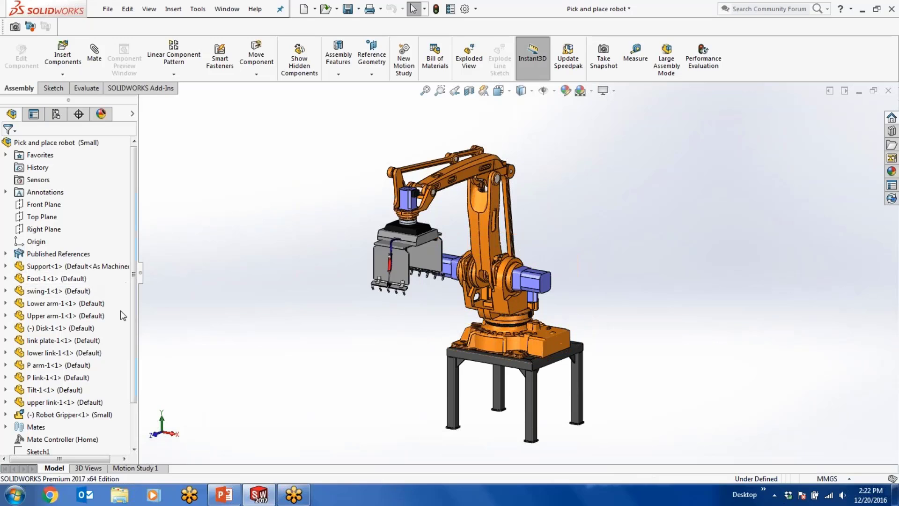
Step: Edit the Mate Controller to add configurations from the Home, Grip Box and Position 8 positions, and accept it
click(53, 439)
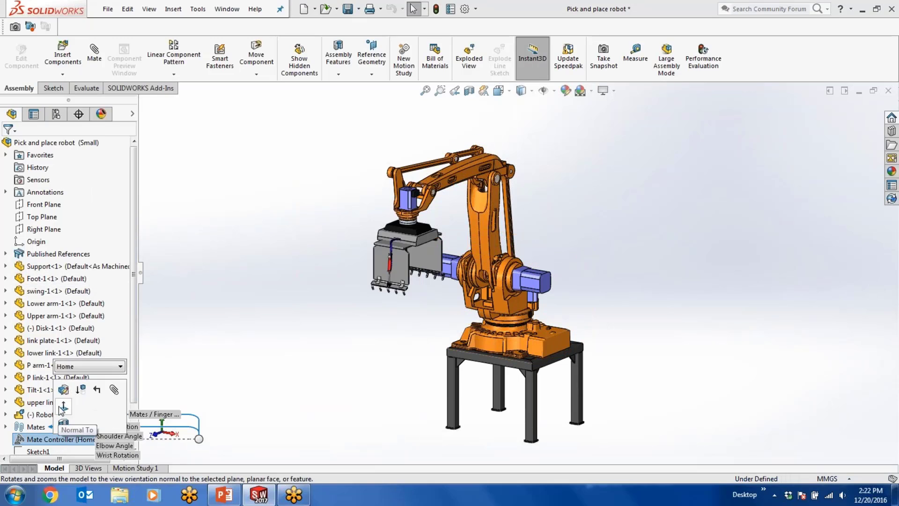
click(63, 389)
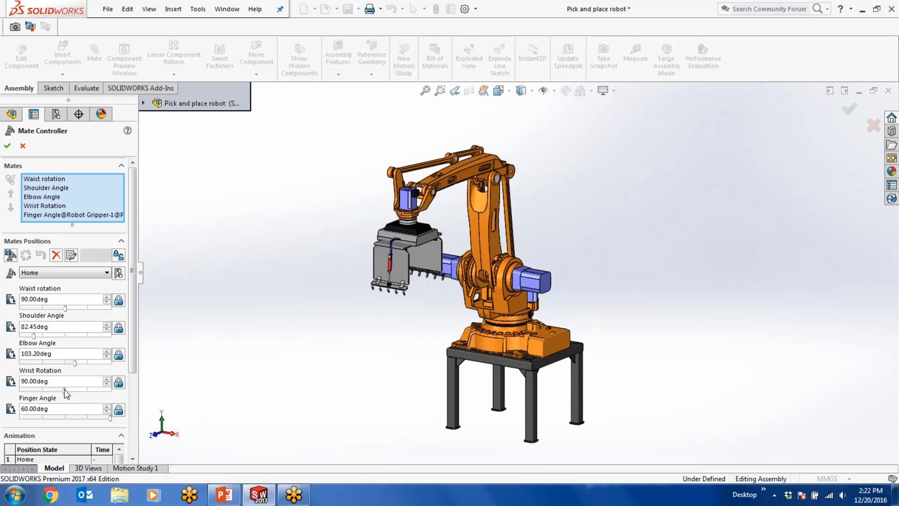
click(118, 274)
click(100, 276)
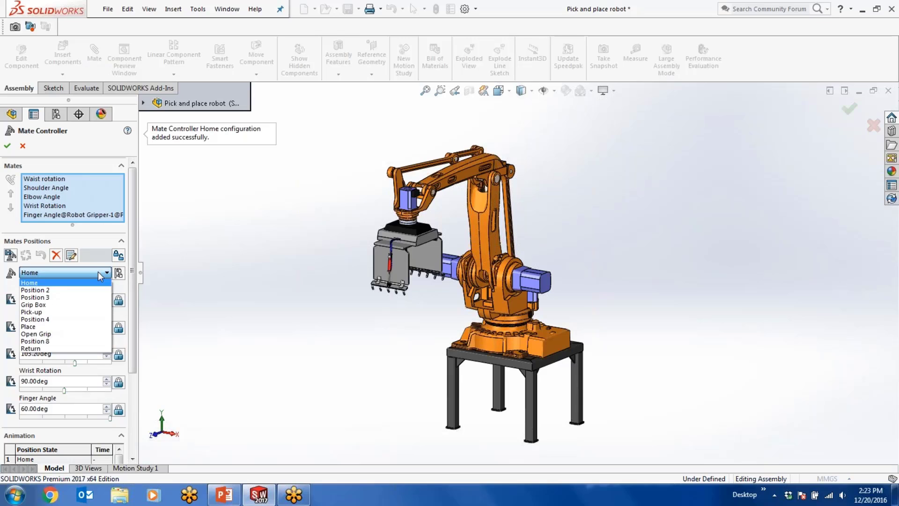
click(52, 304)
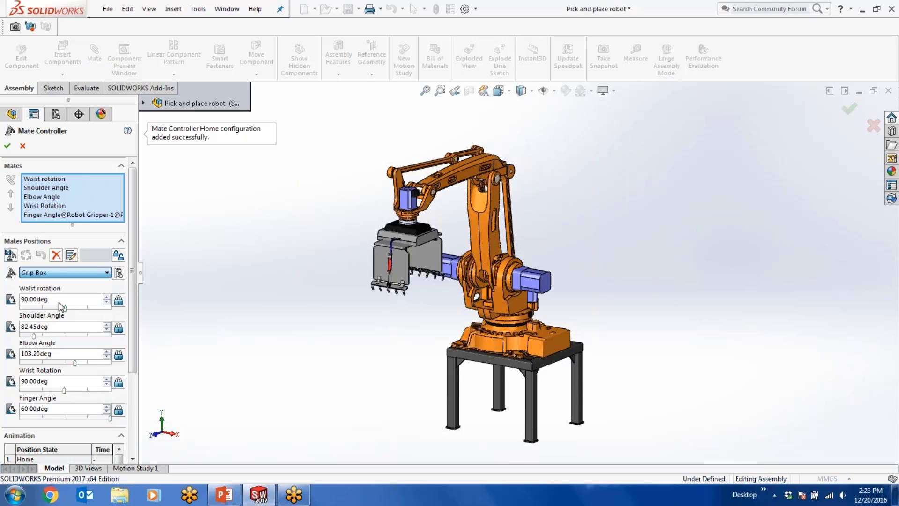
click(119, 278)
click(106, 273)
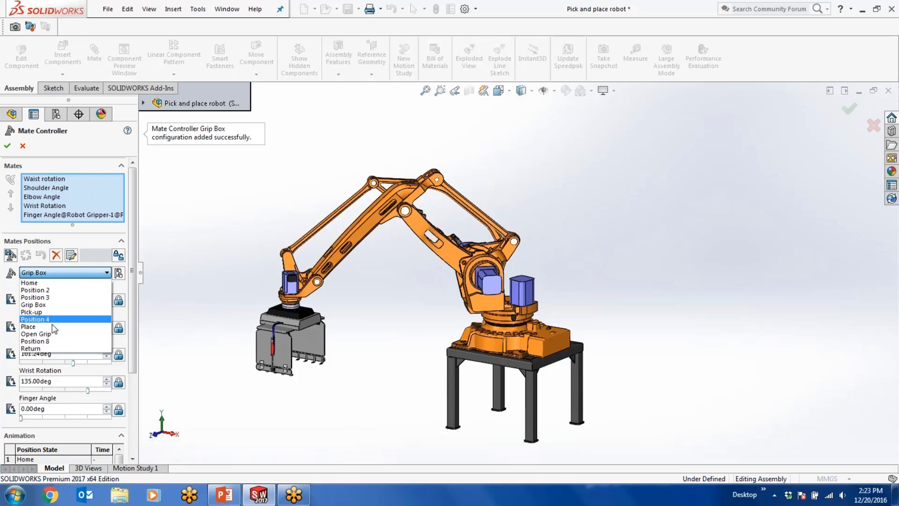
click(43, 341)
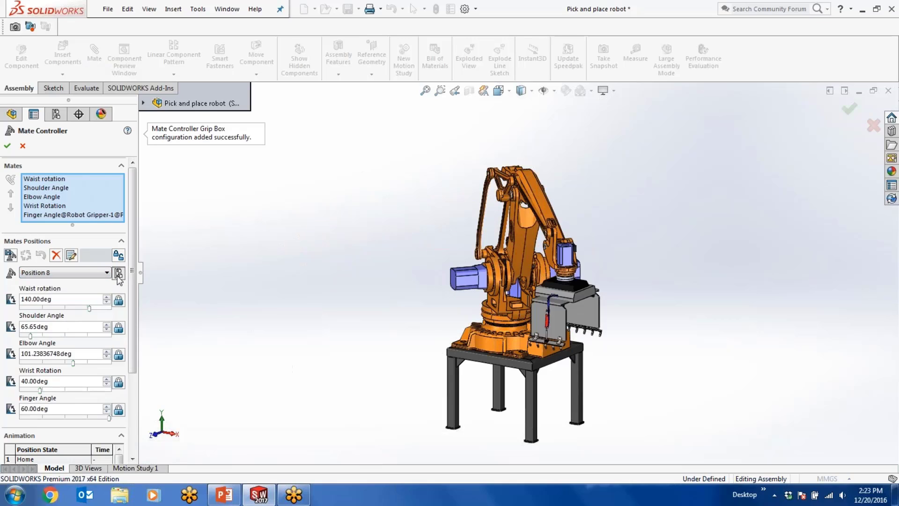
click(7, 146)
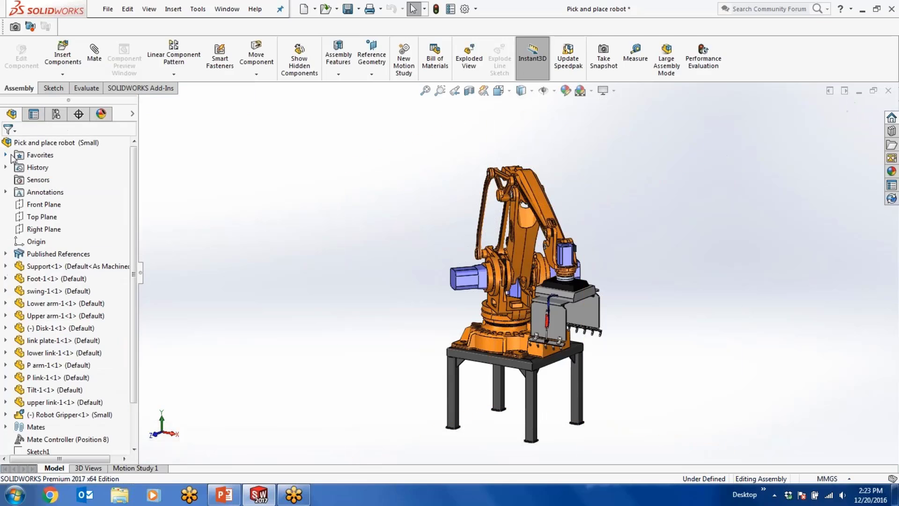
Step: Activate the Mate Controller Home, Grip Box and Position 8 configurations of the robot assembly in turn
click(56, 114)
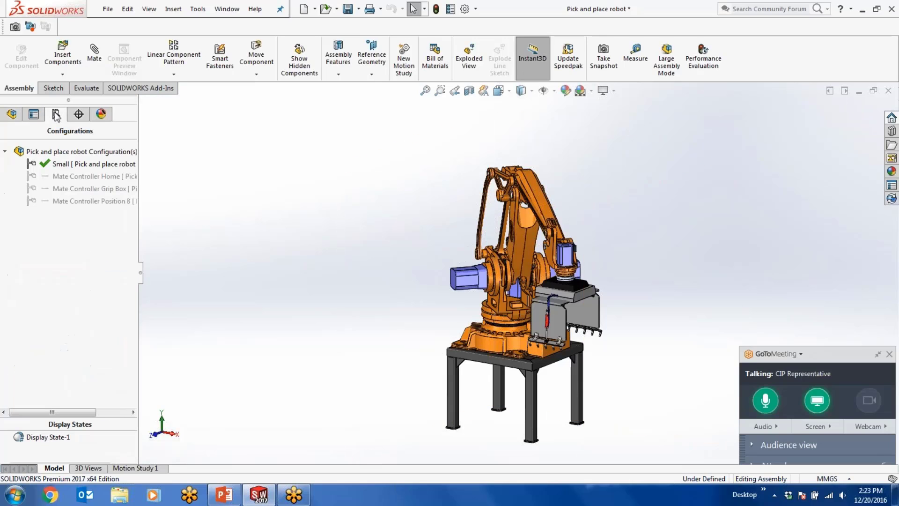
double_click(70, 176)
double_click(73, 188)
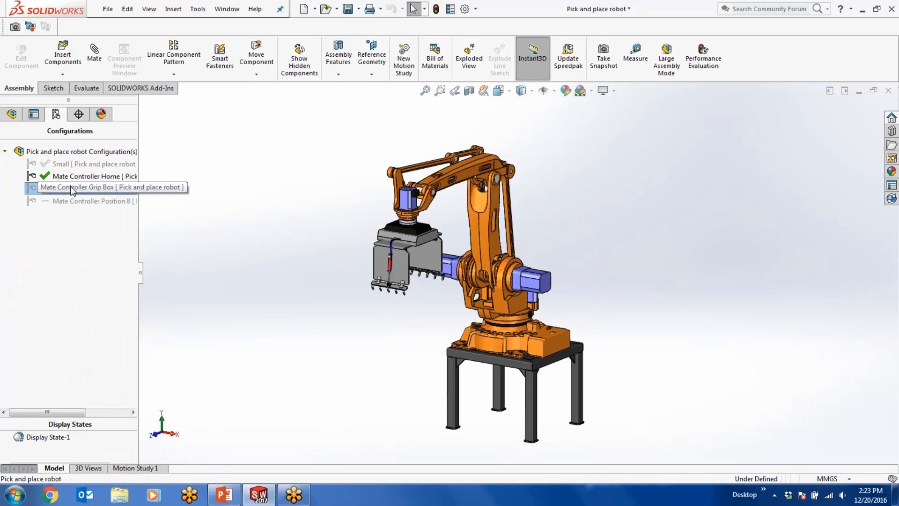
double_click(75, 200)
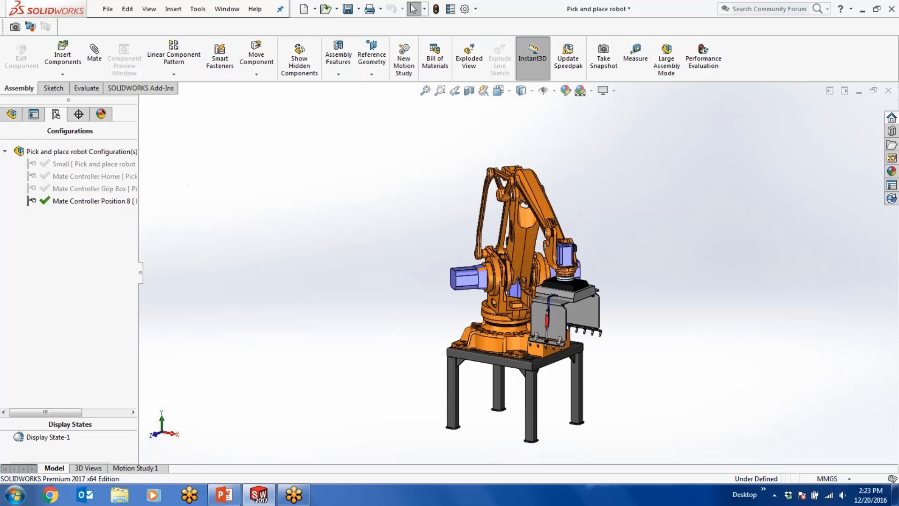
click(521, 252)
click(557, 168)
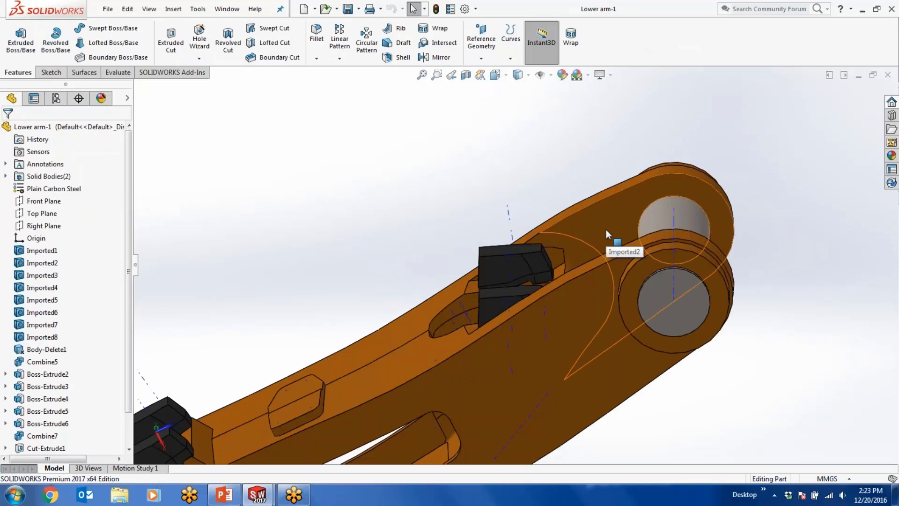
key(ctrl+Tab)
Step: Open the Pick and place robot drawing from the 12 - Mate Controller folder
click(517, 268)
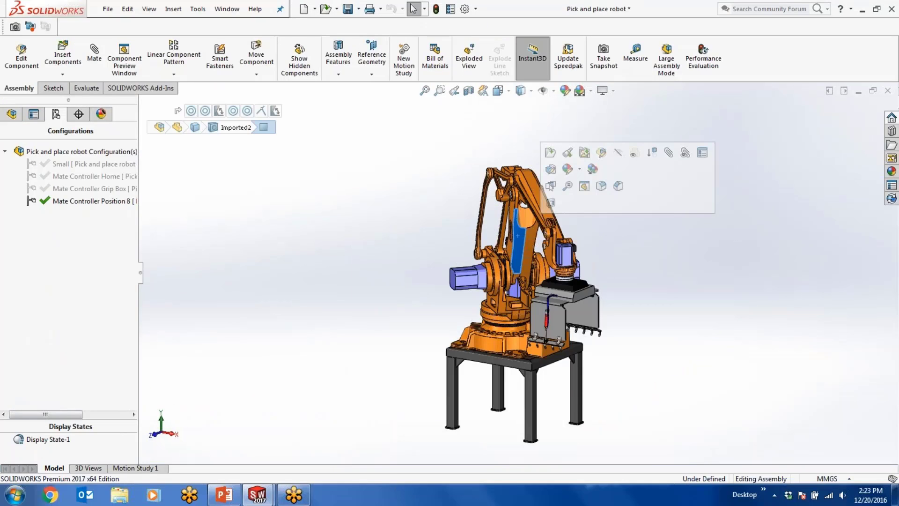
click(576, 151)
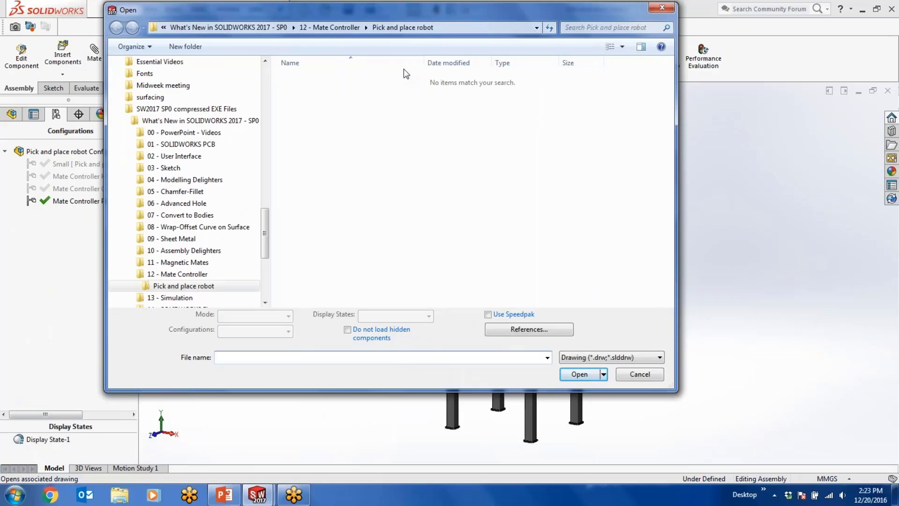
click(340, 27)
double_click(331, 92)
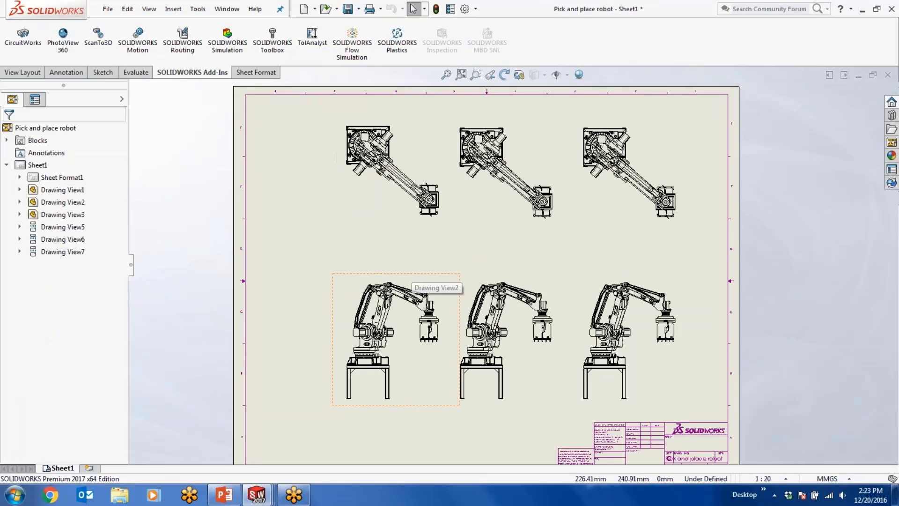
Step: Set the reference configuration of the middle front view, Drawing View1, to Mate Controller Home
click(527, 328)
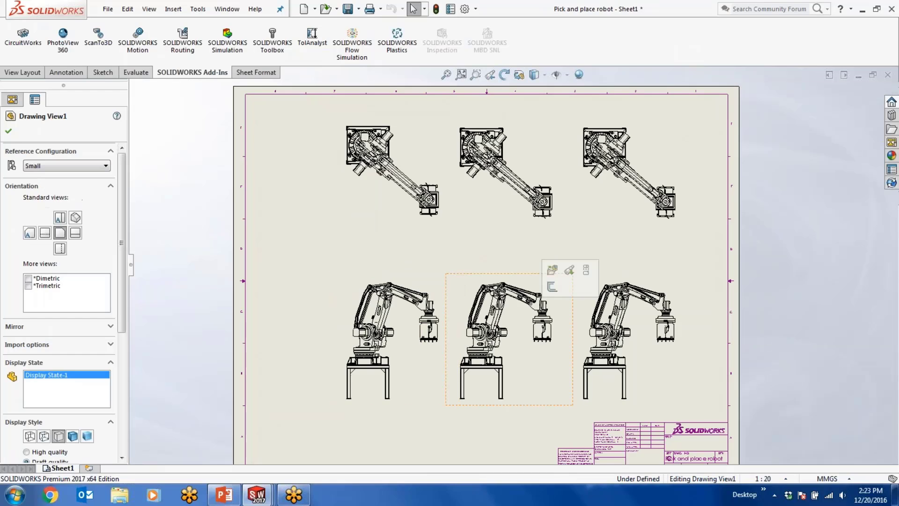
click(93, 166)
click(71, 182)
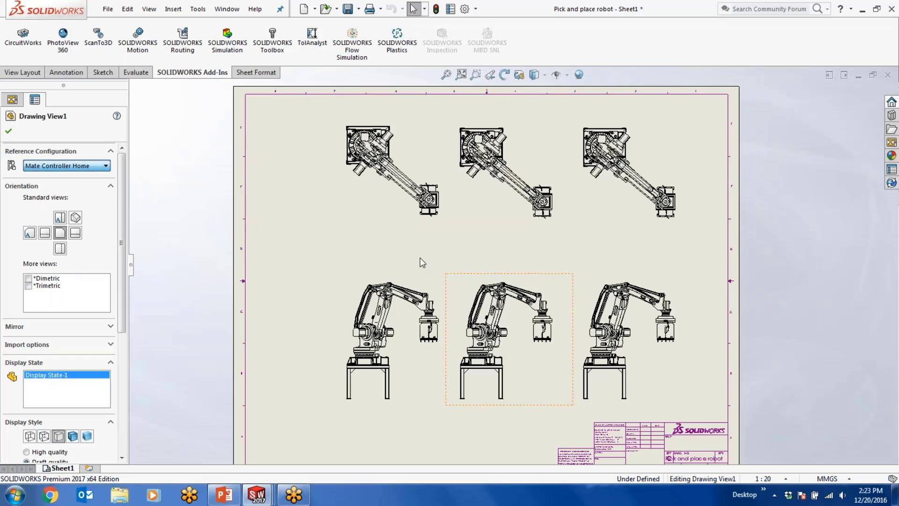
Step: Set the reference configuration of the leftmost top view, Drawing View6, to Mate Controller Position 8 and accept it
click(391, 204)
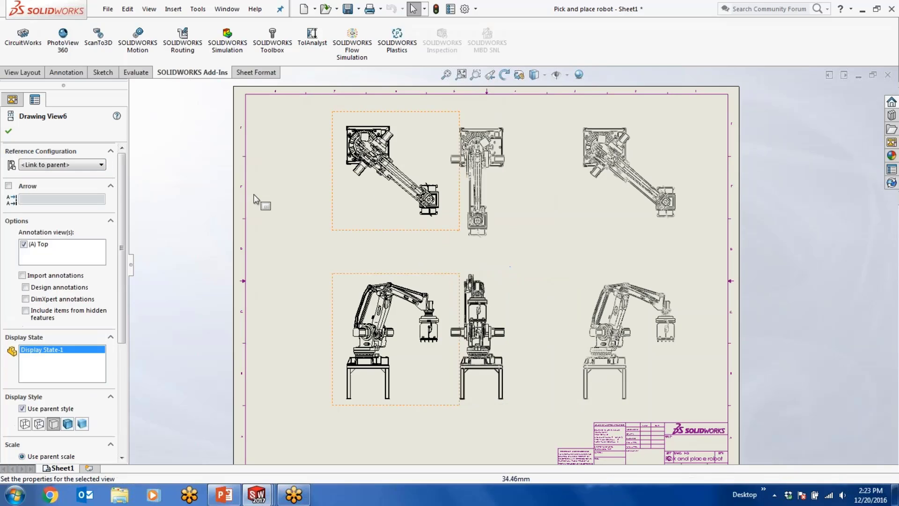
click(93, 165)
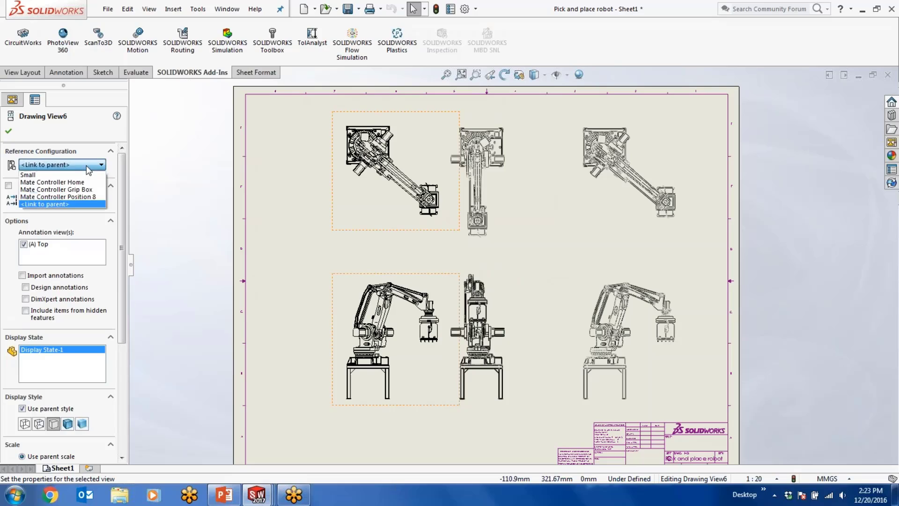
click(77, 196)
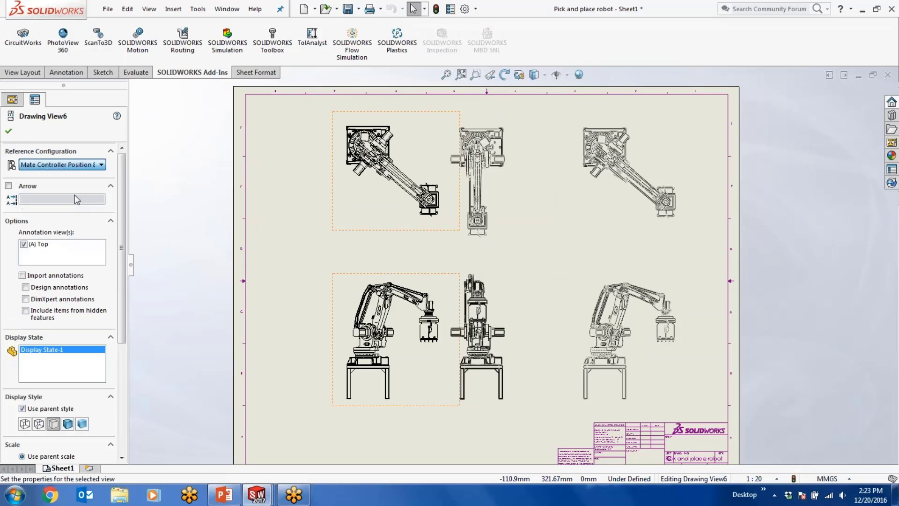
click(8, 132)
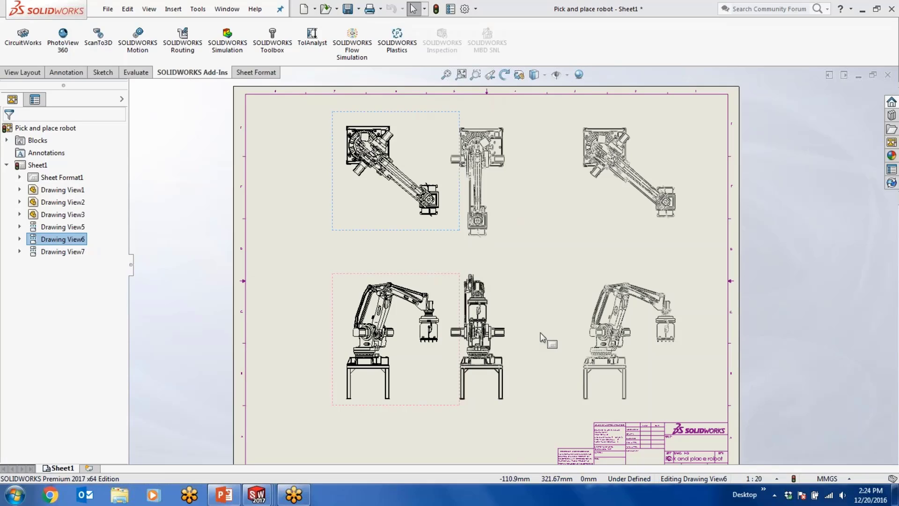